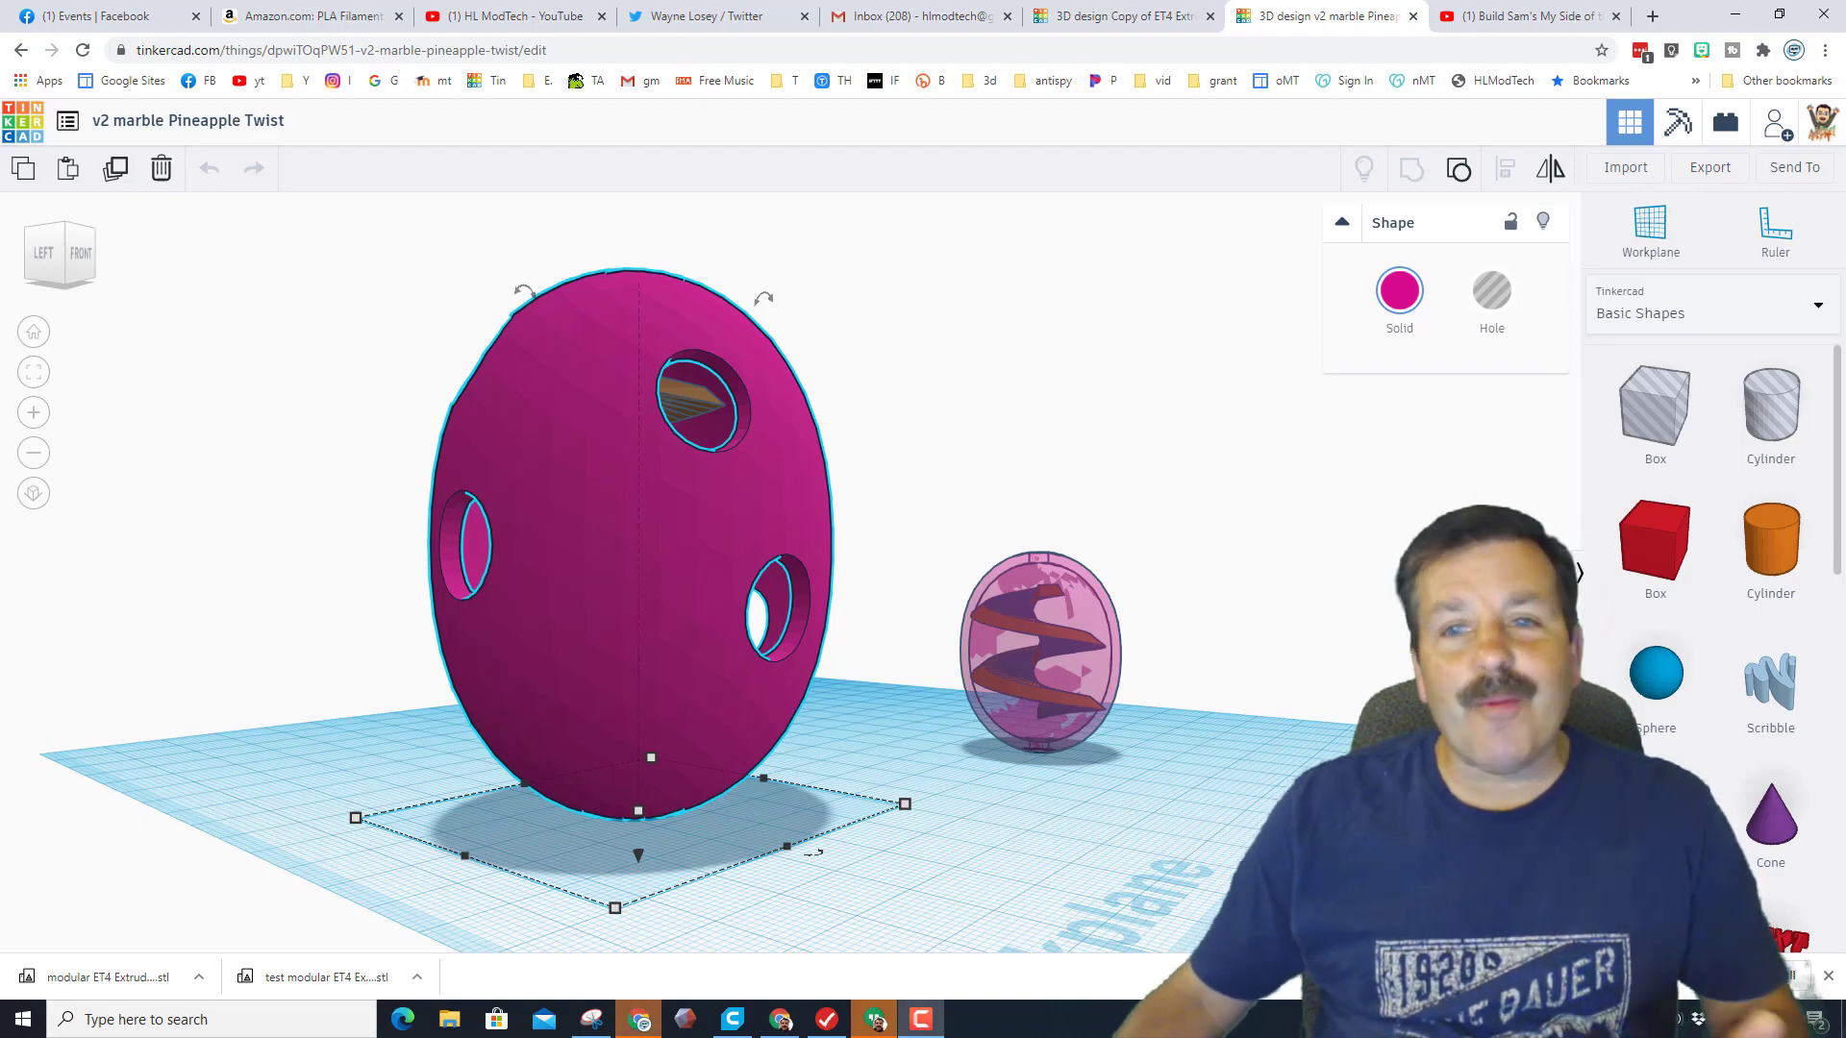
Orbit around the egg designs and select the teal marble inside the left egg
right_drag(1384, 750, 949, 810)
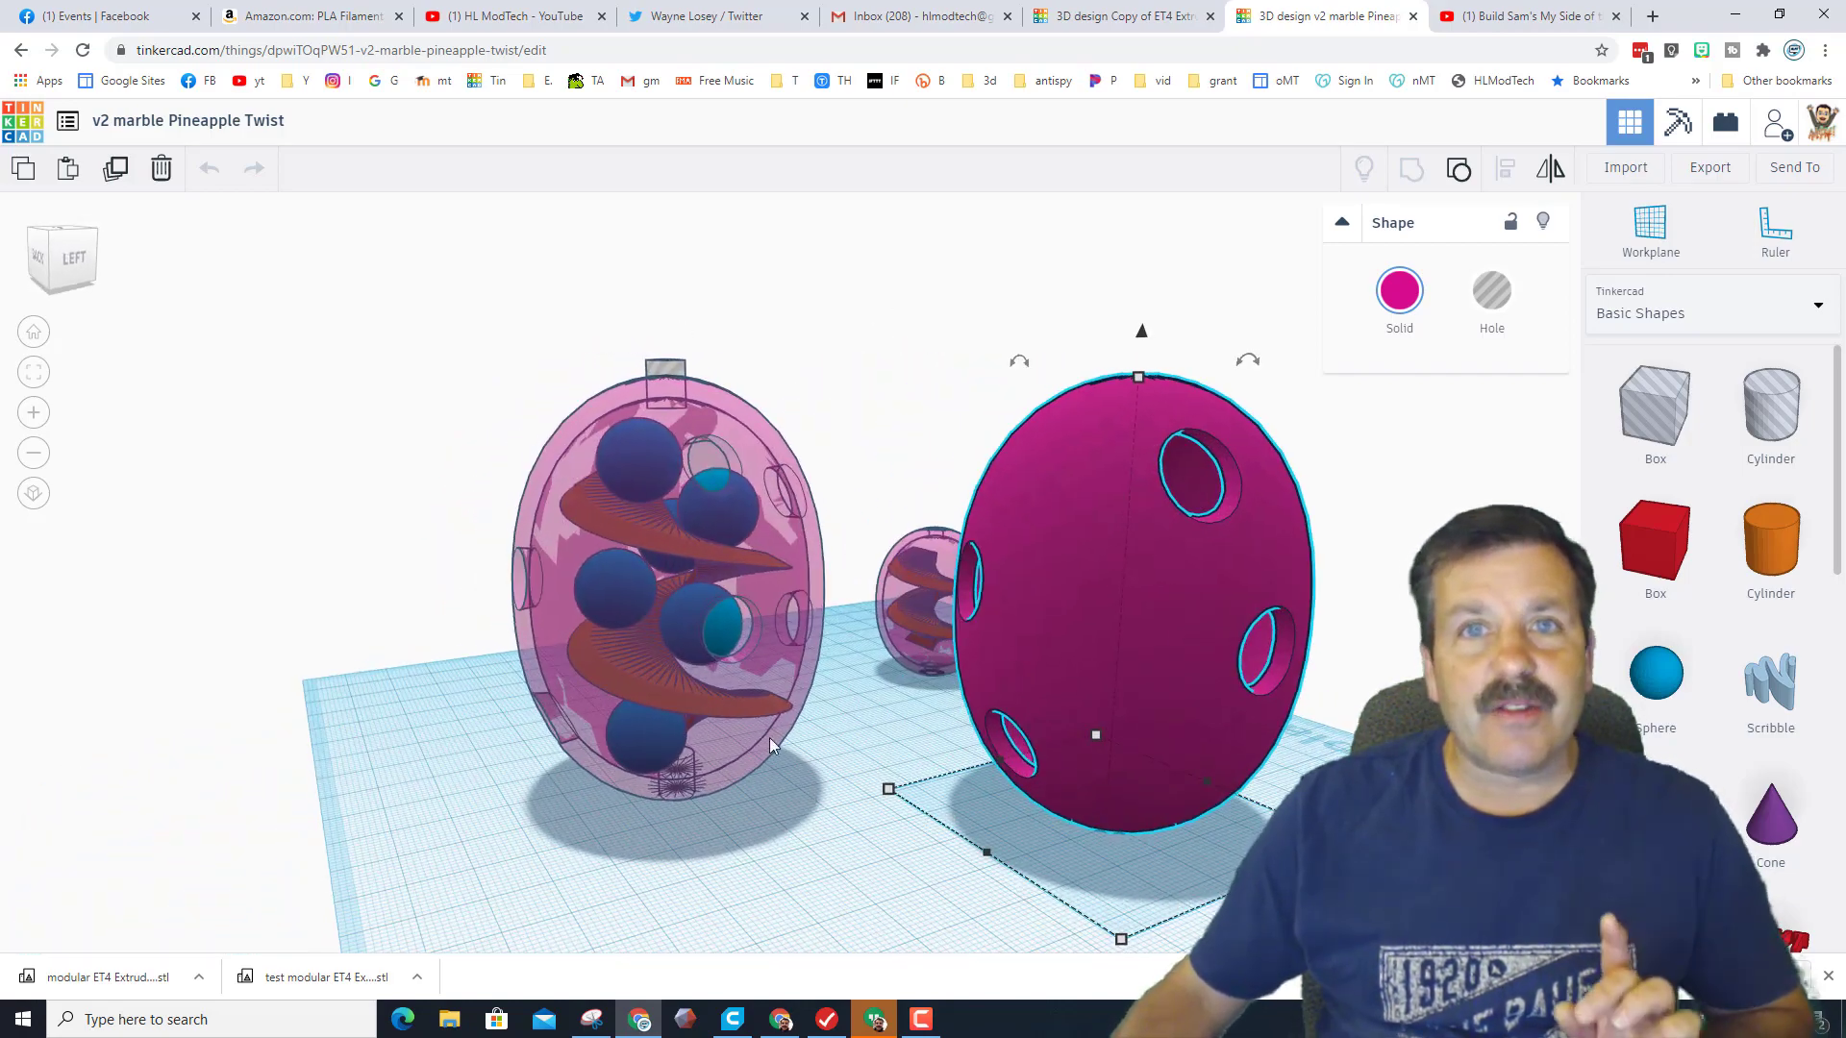
click(734, 638)
right_drag(857, 712, 886, 782)
scroll(885, 782, up, 5)
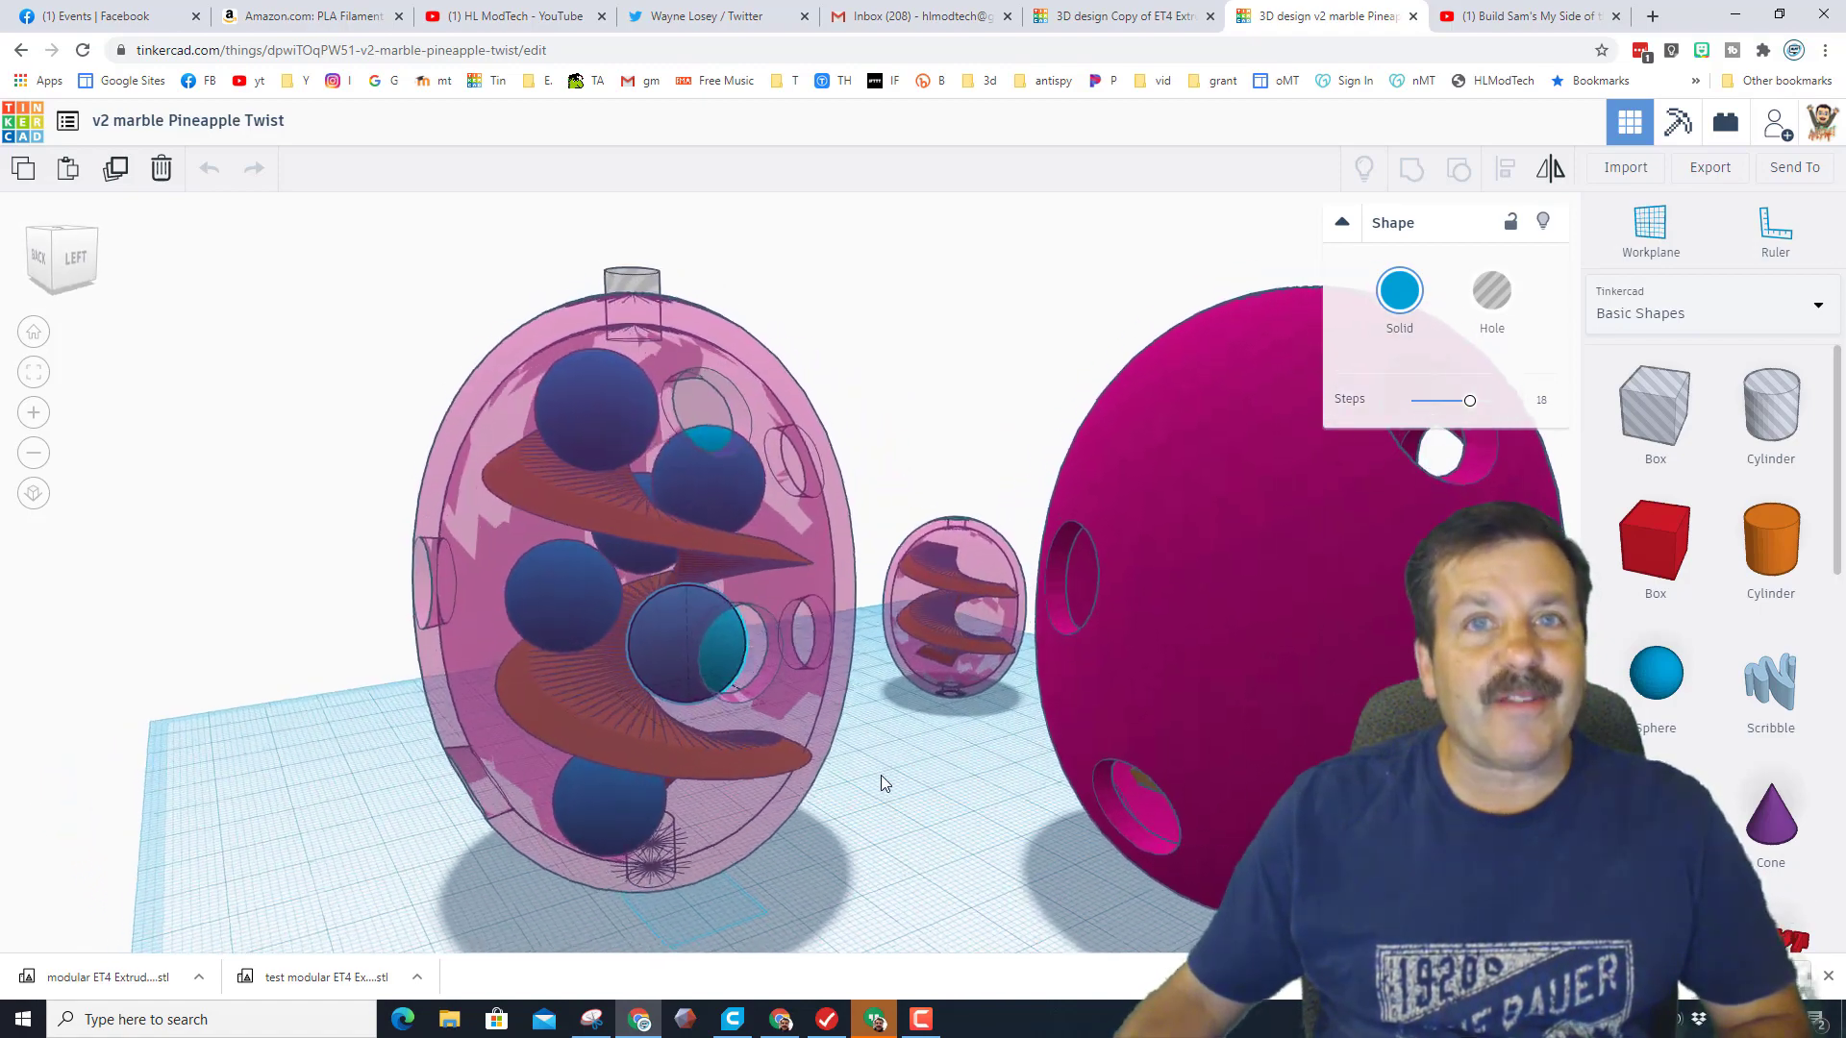
mouse_move(947, 772)
right_down()
mouse_move(865, 754)
mouse_move(956, 754)
right_up()
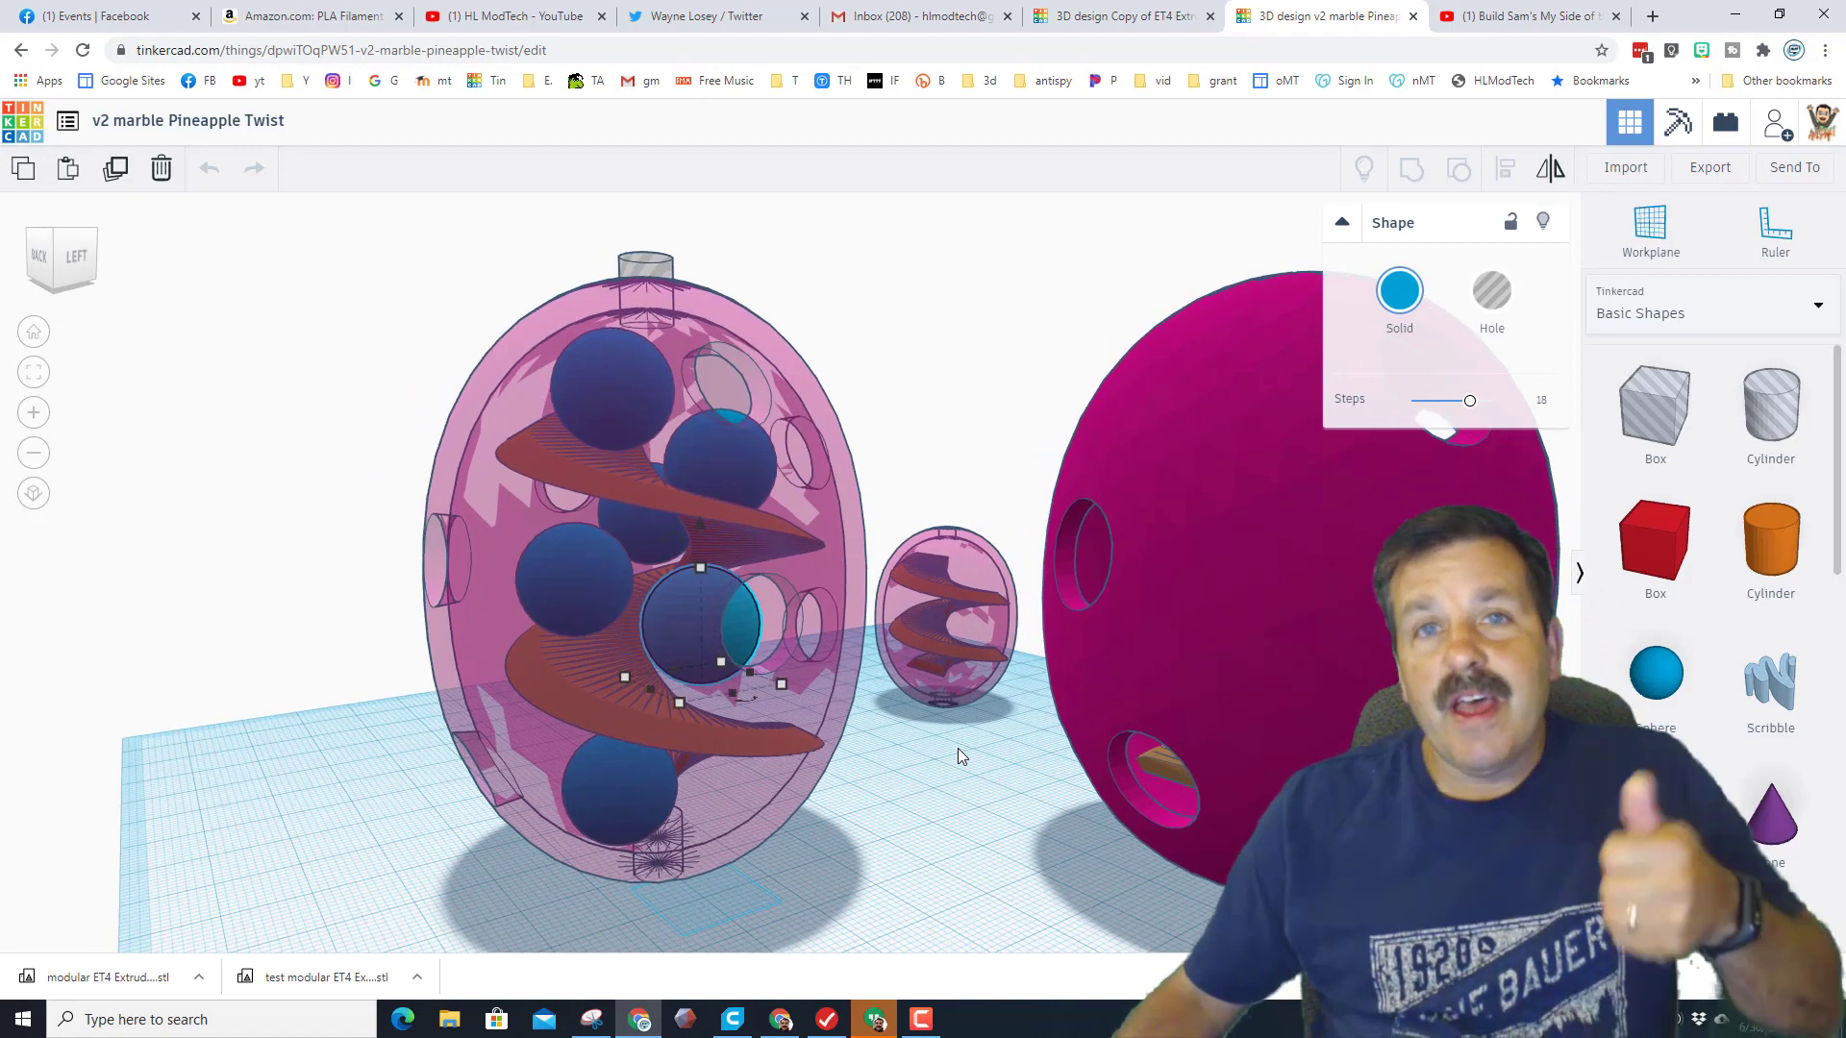
right_drag(965, 748, 764, 688)
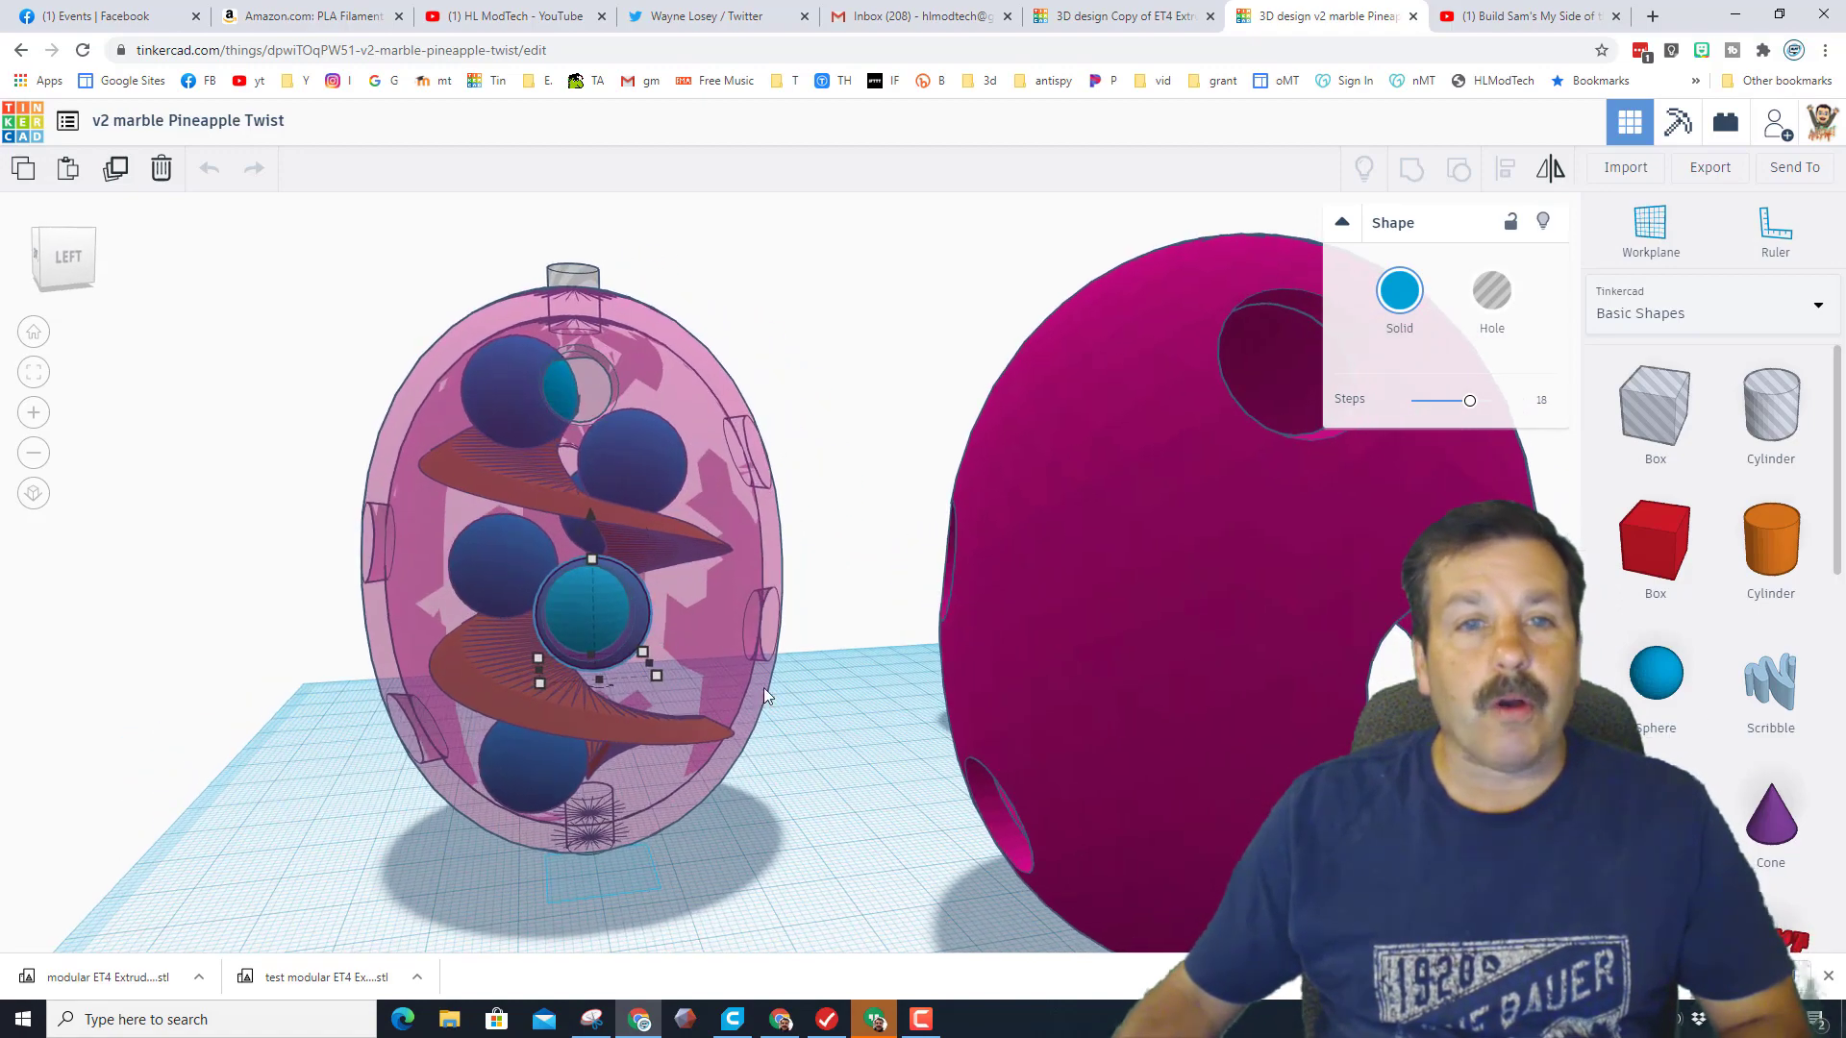
right_drag(773, 802, 877, 800)
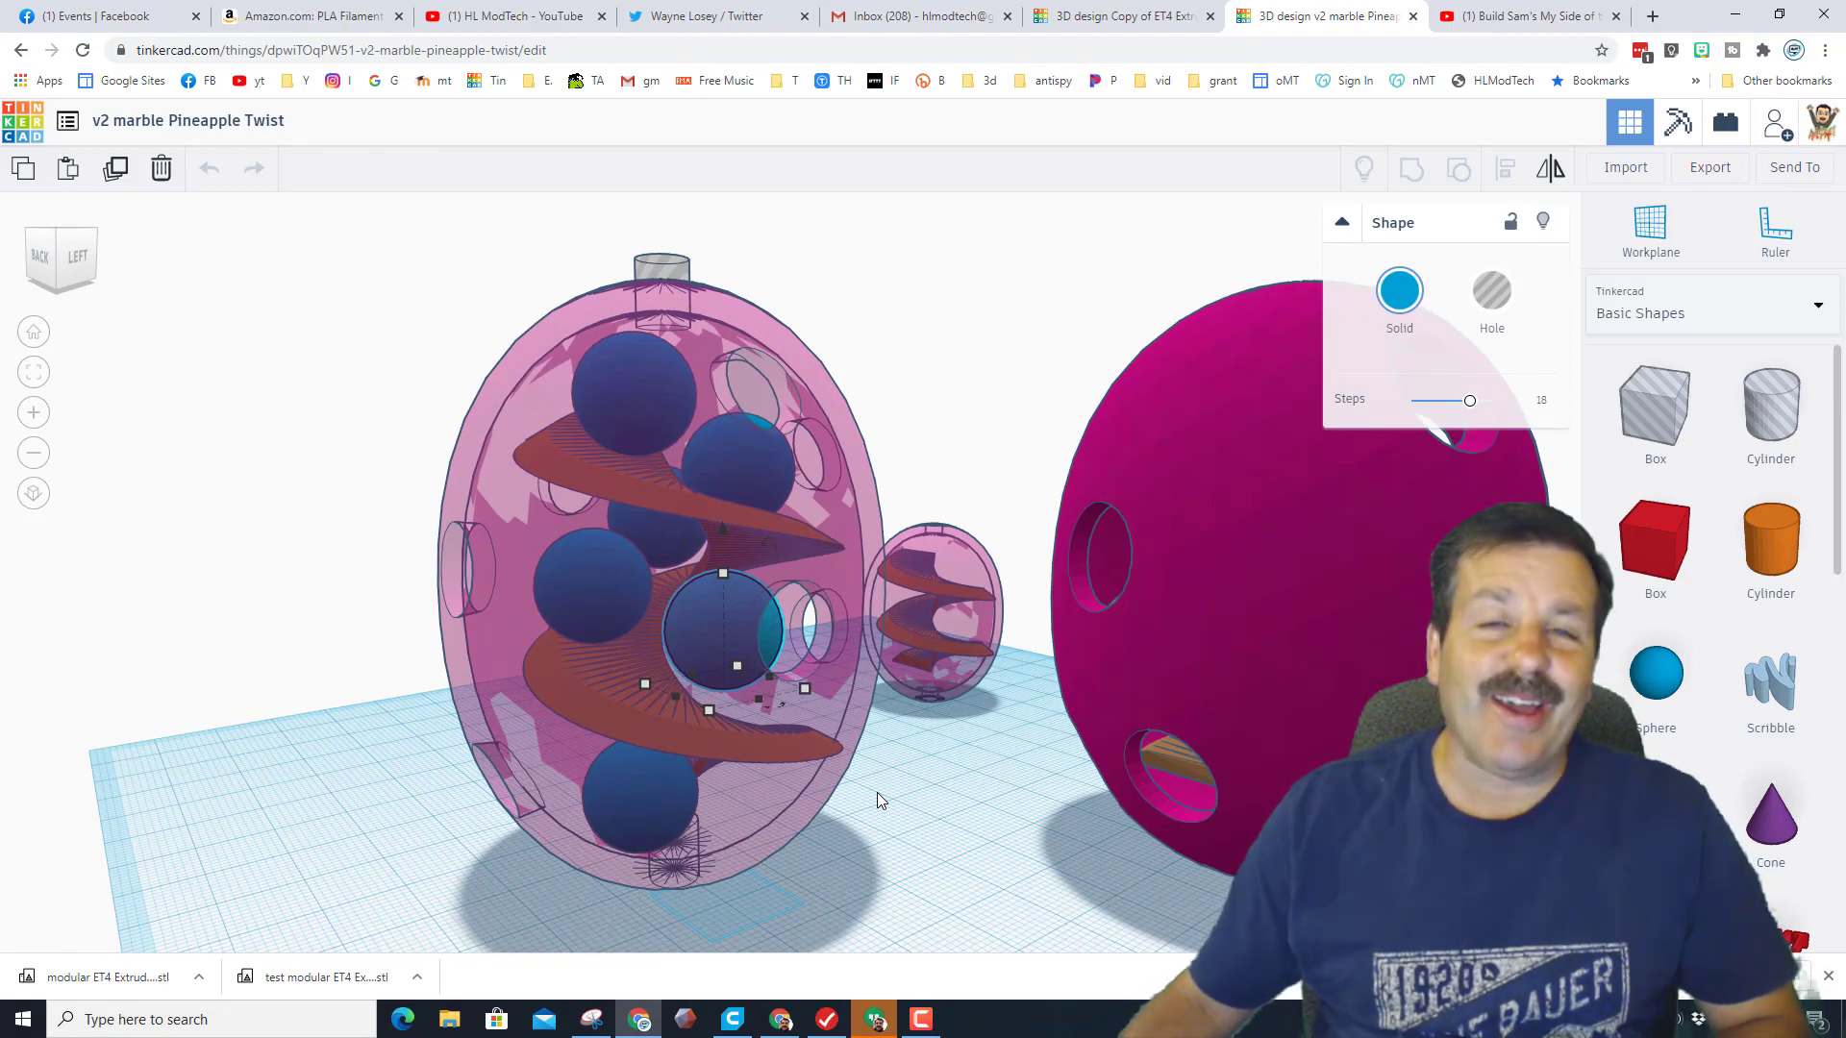
right_drag(877, 800, 962, 778)
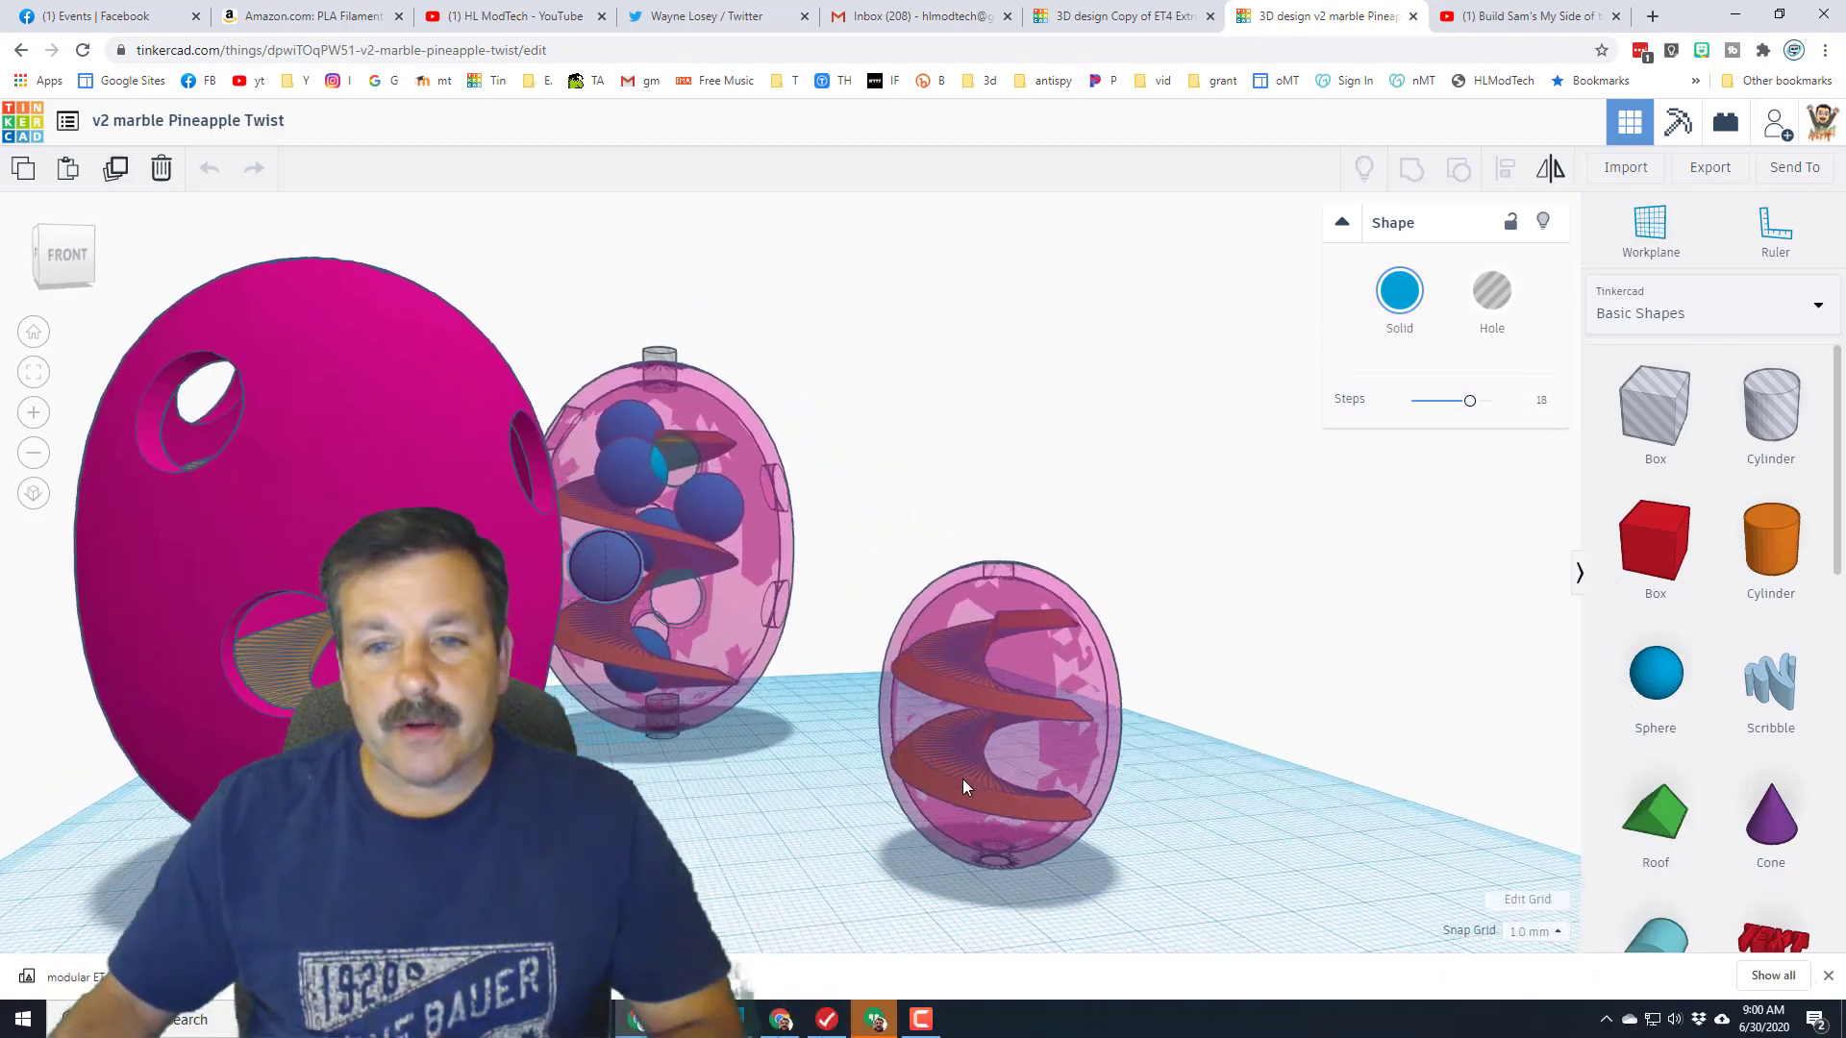
Select the spiral twist inside the egg and view it up close
scroll(1065, 763, up, 5)
scroll(1016, 720, down, 6)
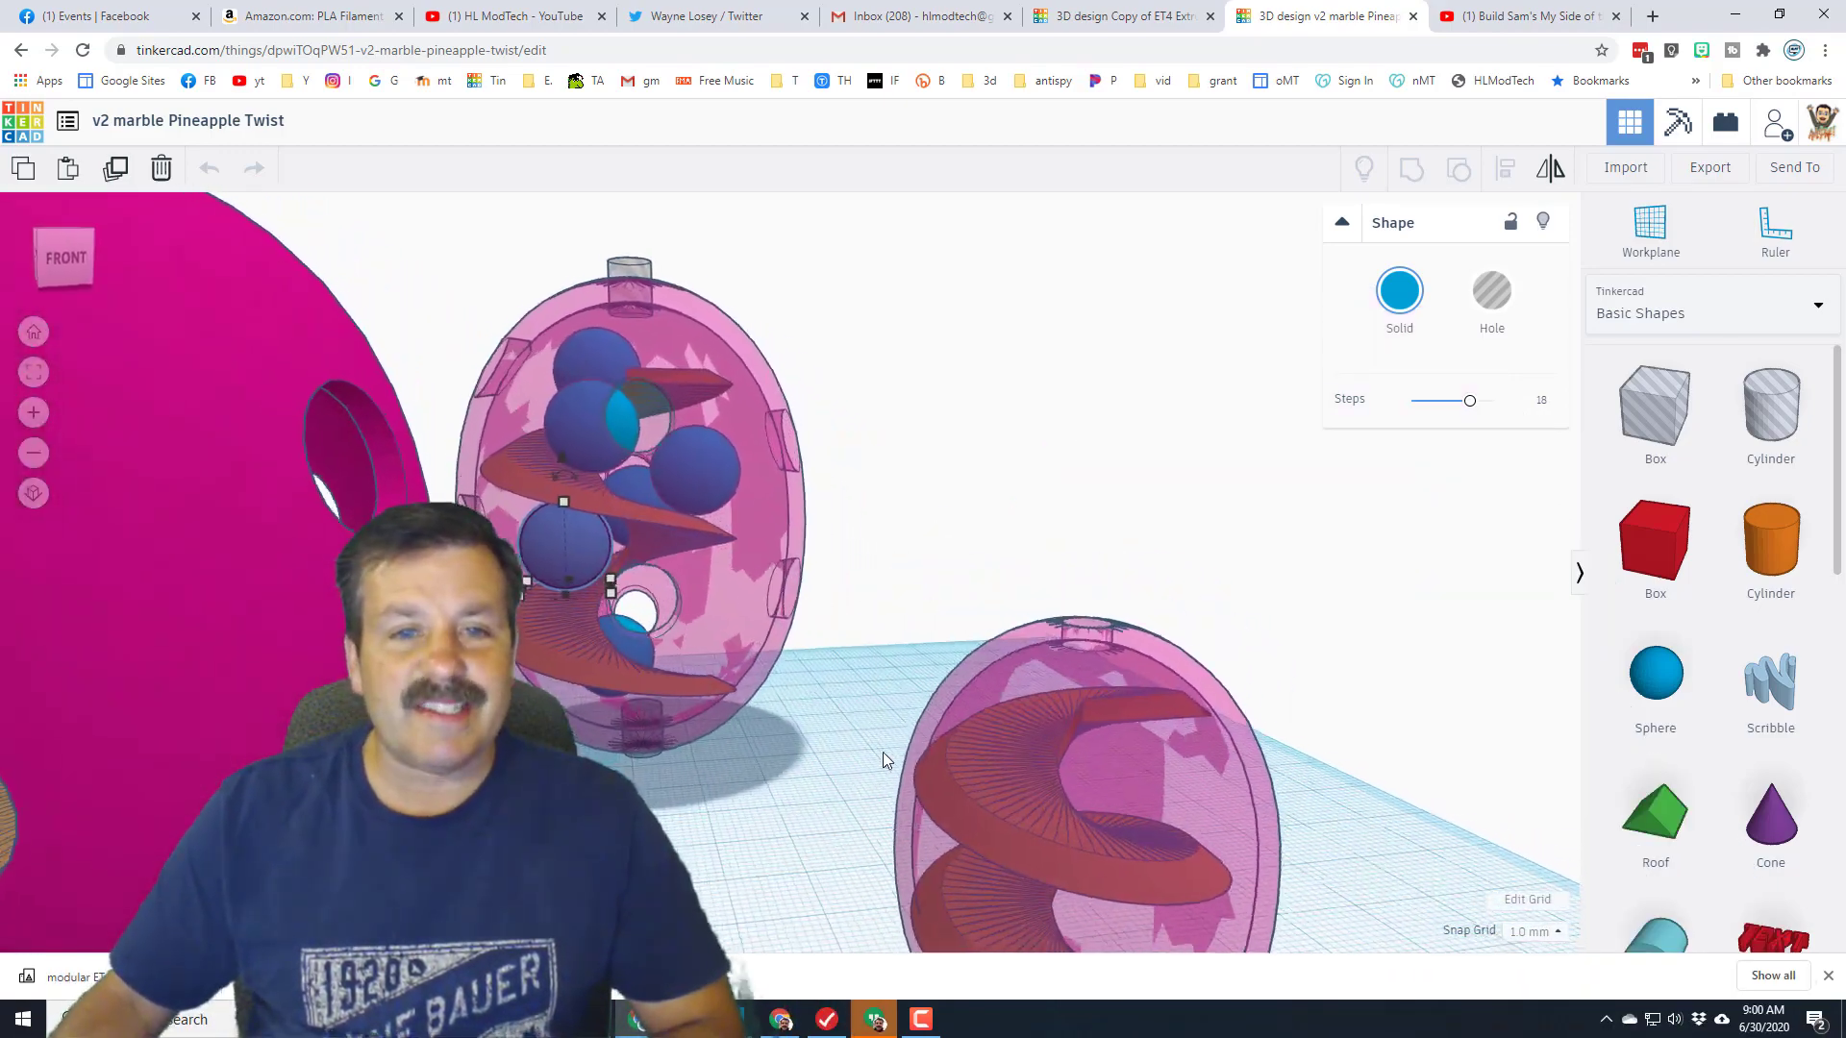
right_drag(788, 687, 616, 700)
click(712, 552)
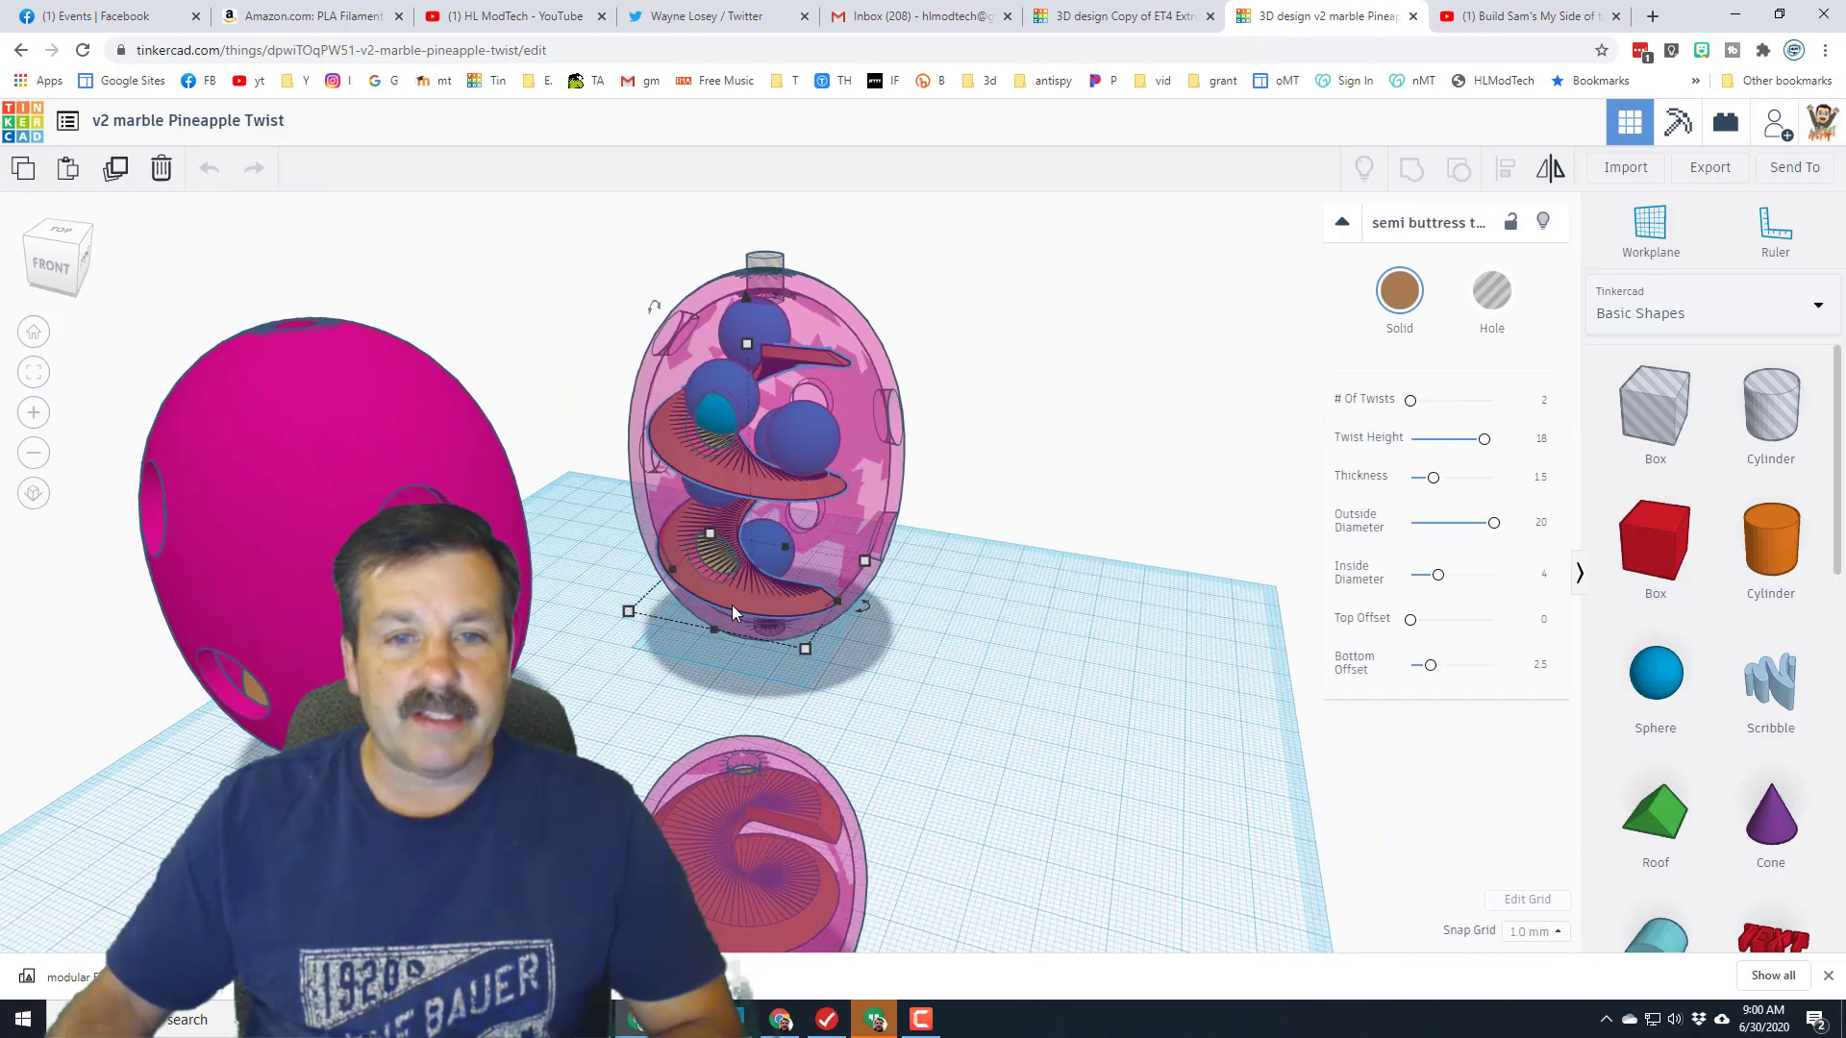
right_drag(731, 604, 798, 538)
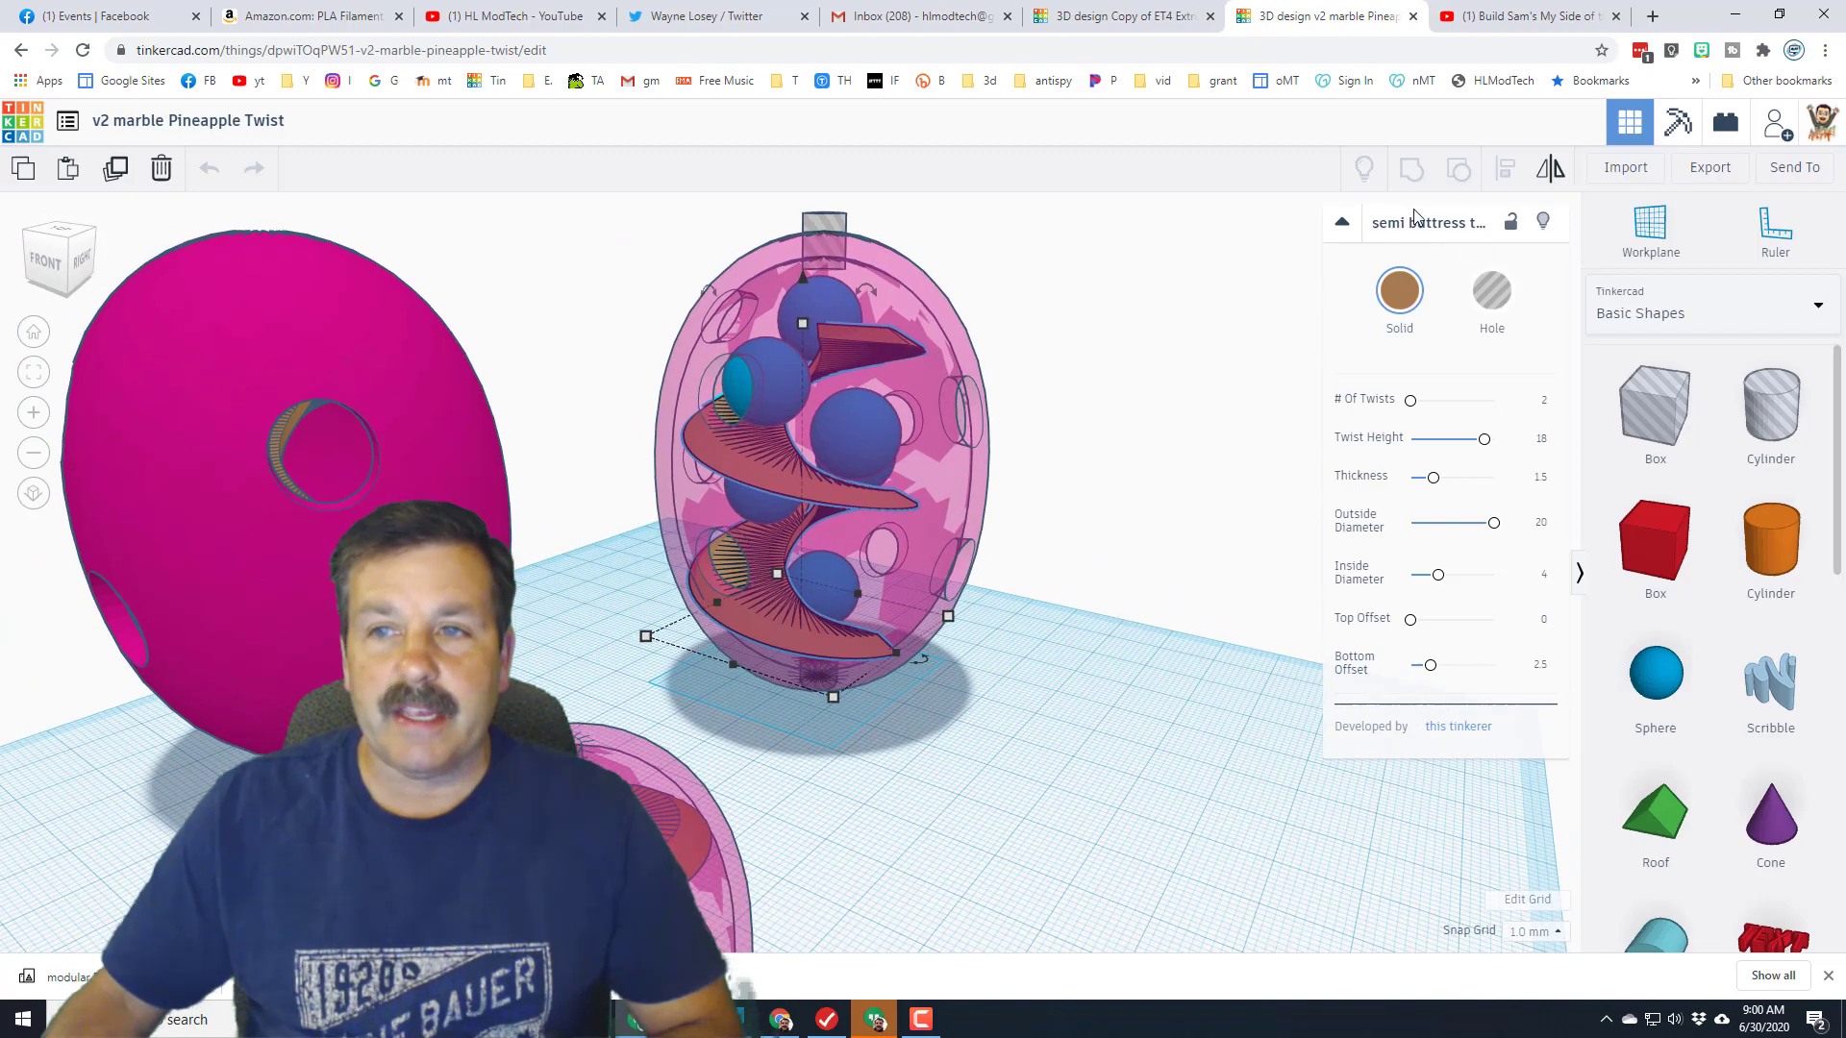
right_drag(868, 555, 681, 558)
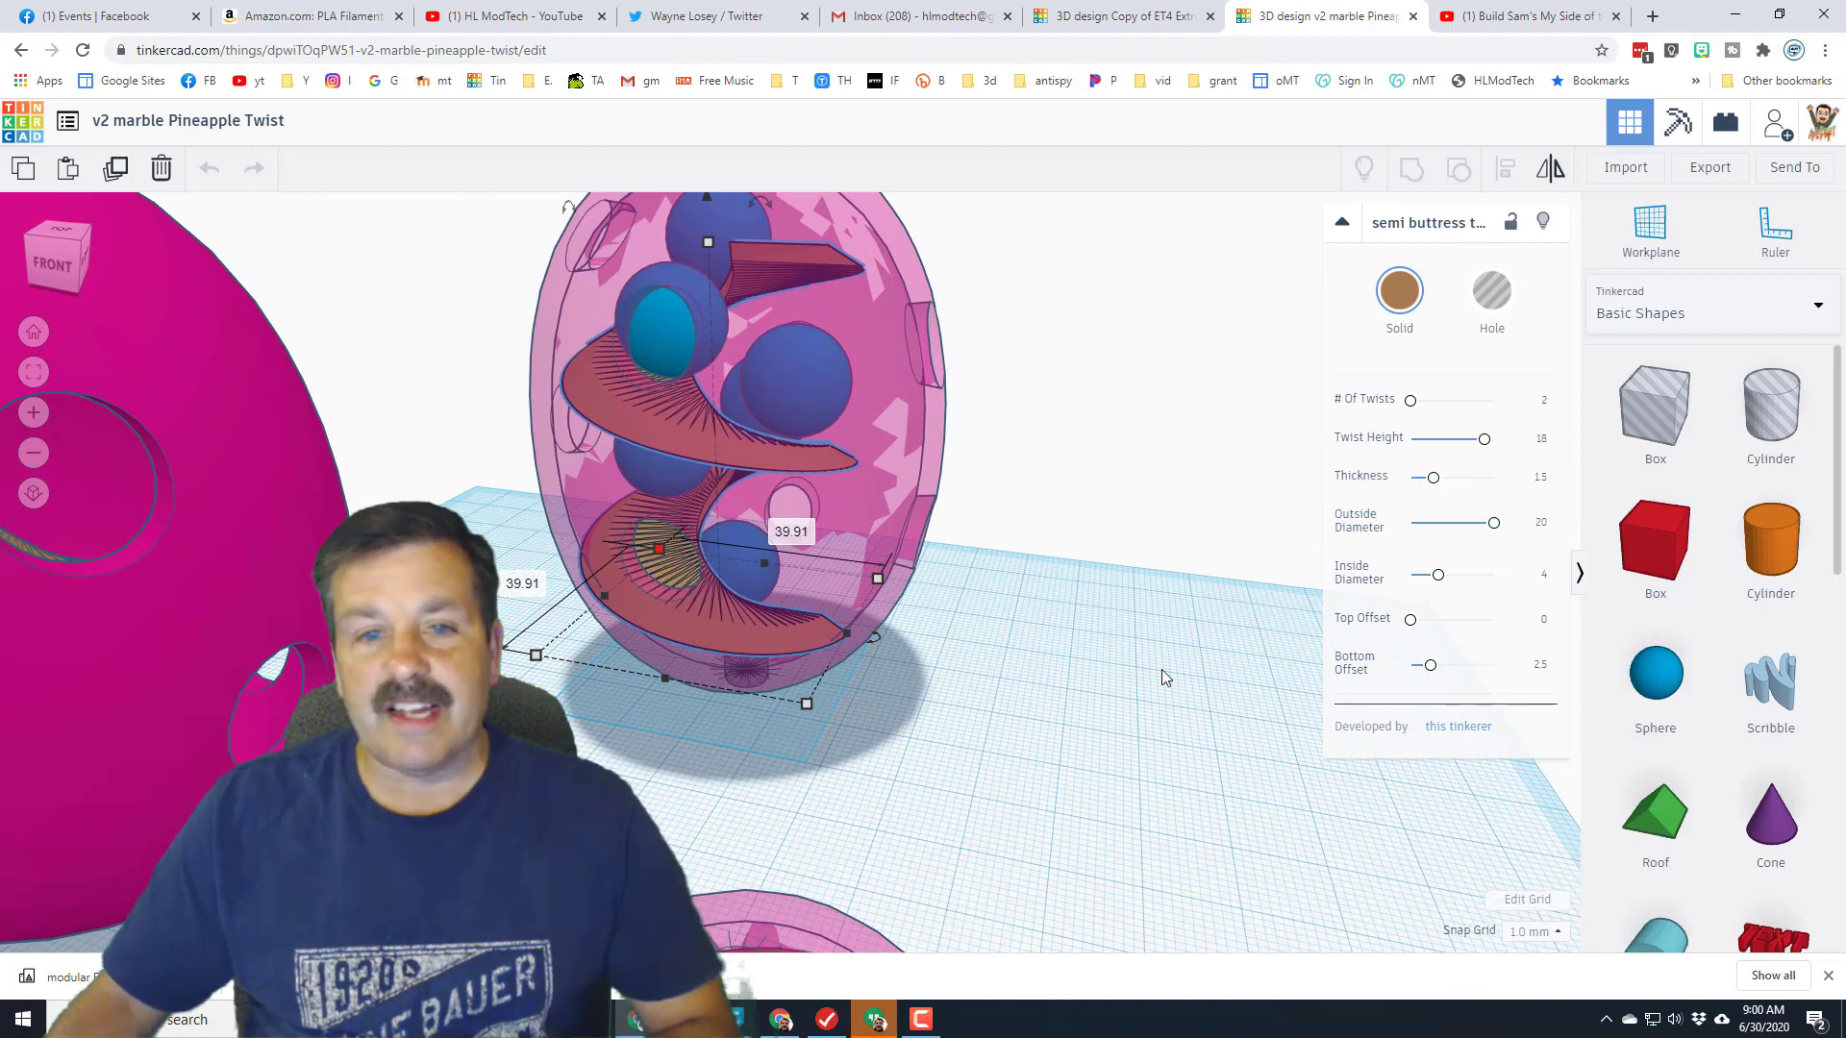
scroll(1161, 669, down, 5)
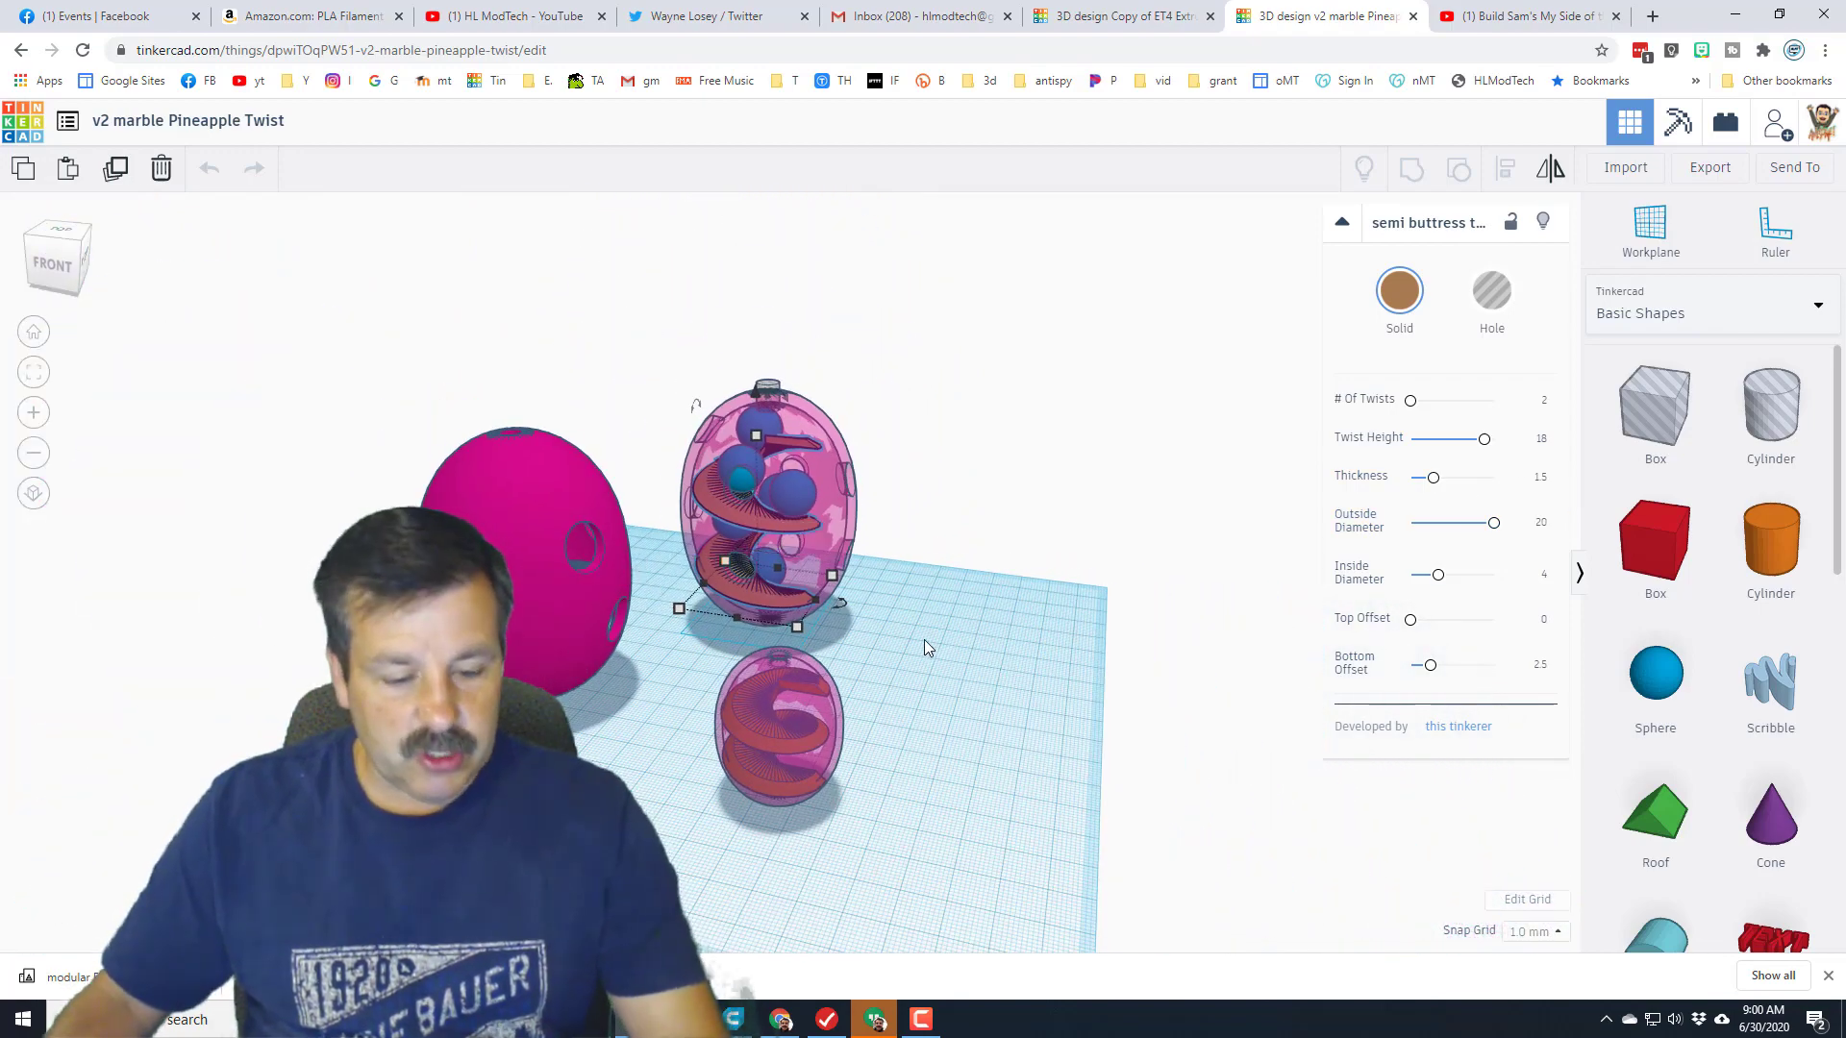
Duplicate the twist, move the copy right out of the egg, and scale it to 53.99 by 53.99
key(ctrl+d)
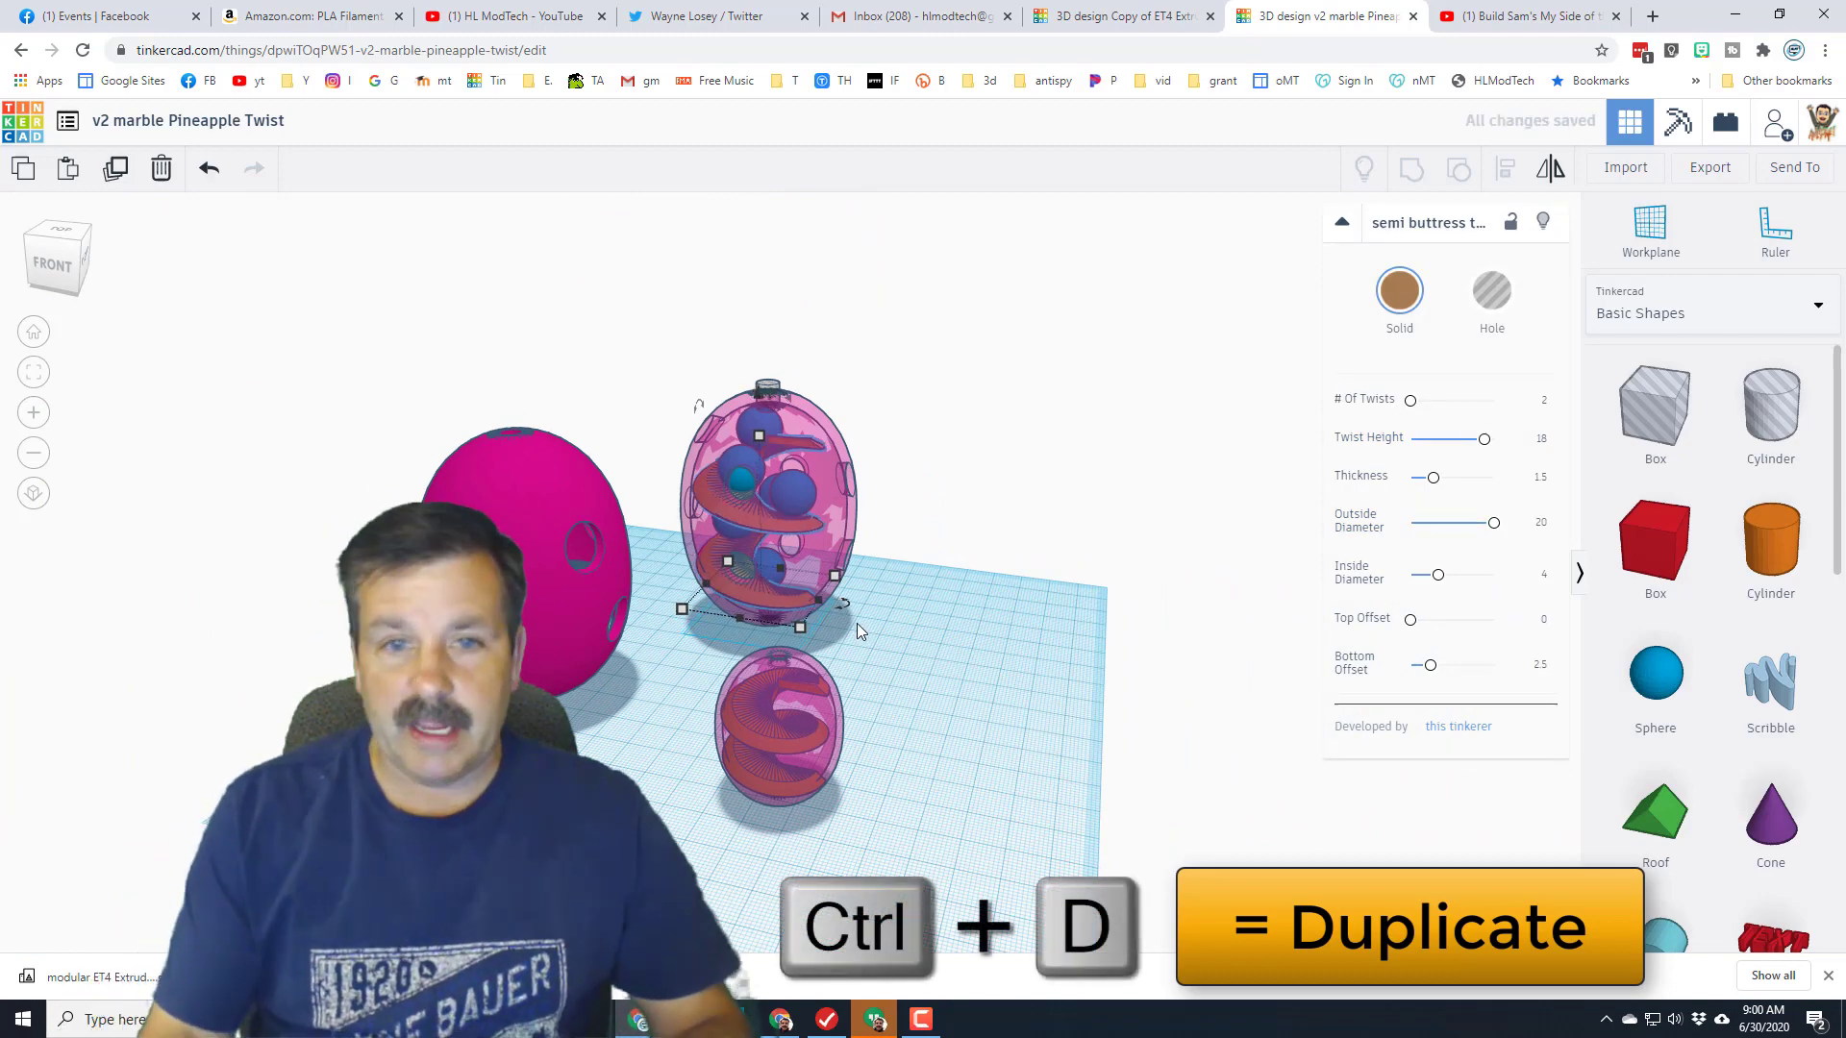
key(Right)
key(Right)
key(Right)
key(Right)
key(Right)
key(Right)
key(Right)
key(Right)
key(Right)
key(Right)
key(Right)
key(Right)
key(Right)
key(Right)
key(Right)
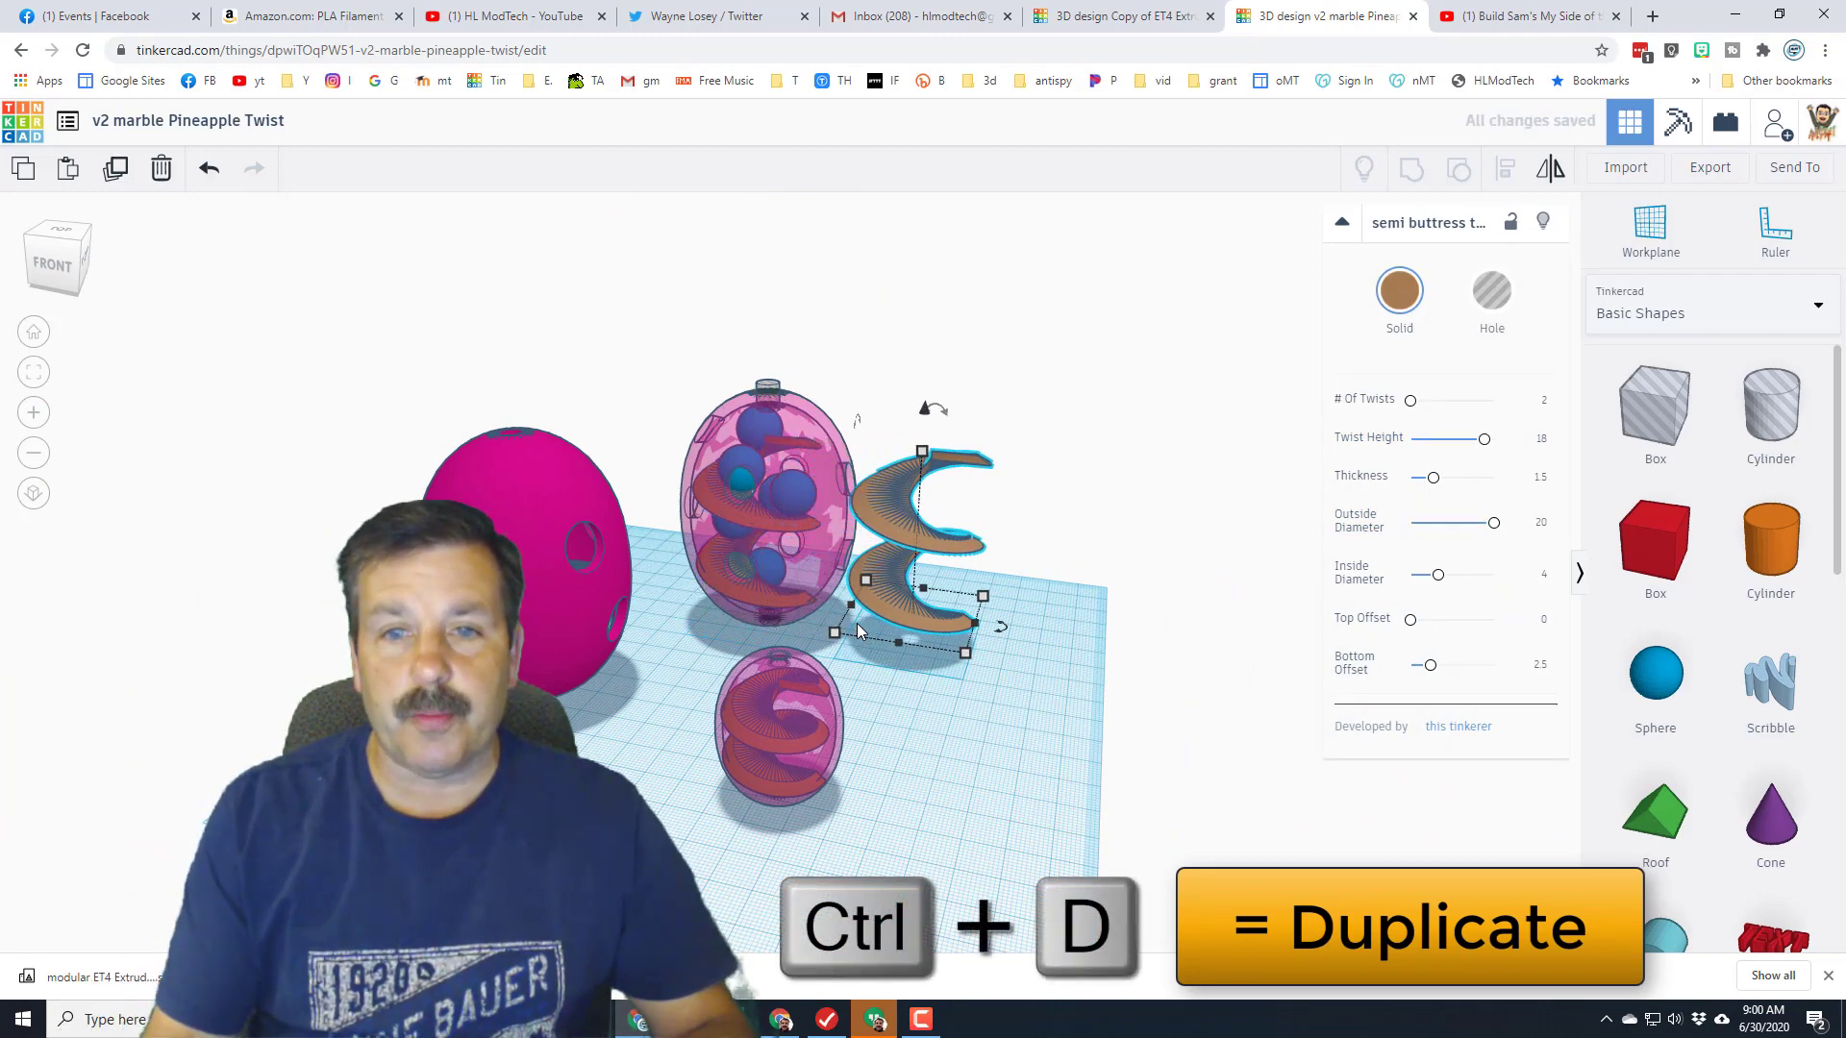
key(Right)
key(Right)
key(Right)
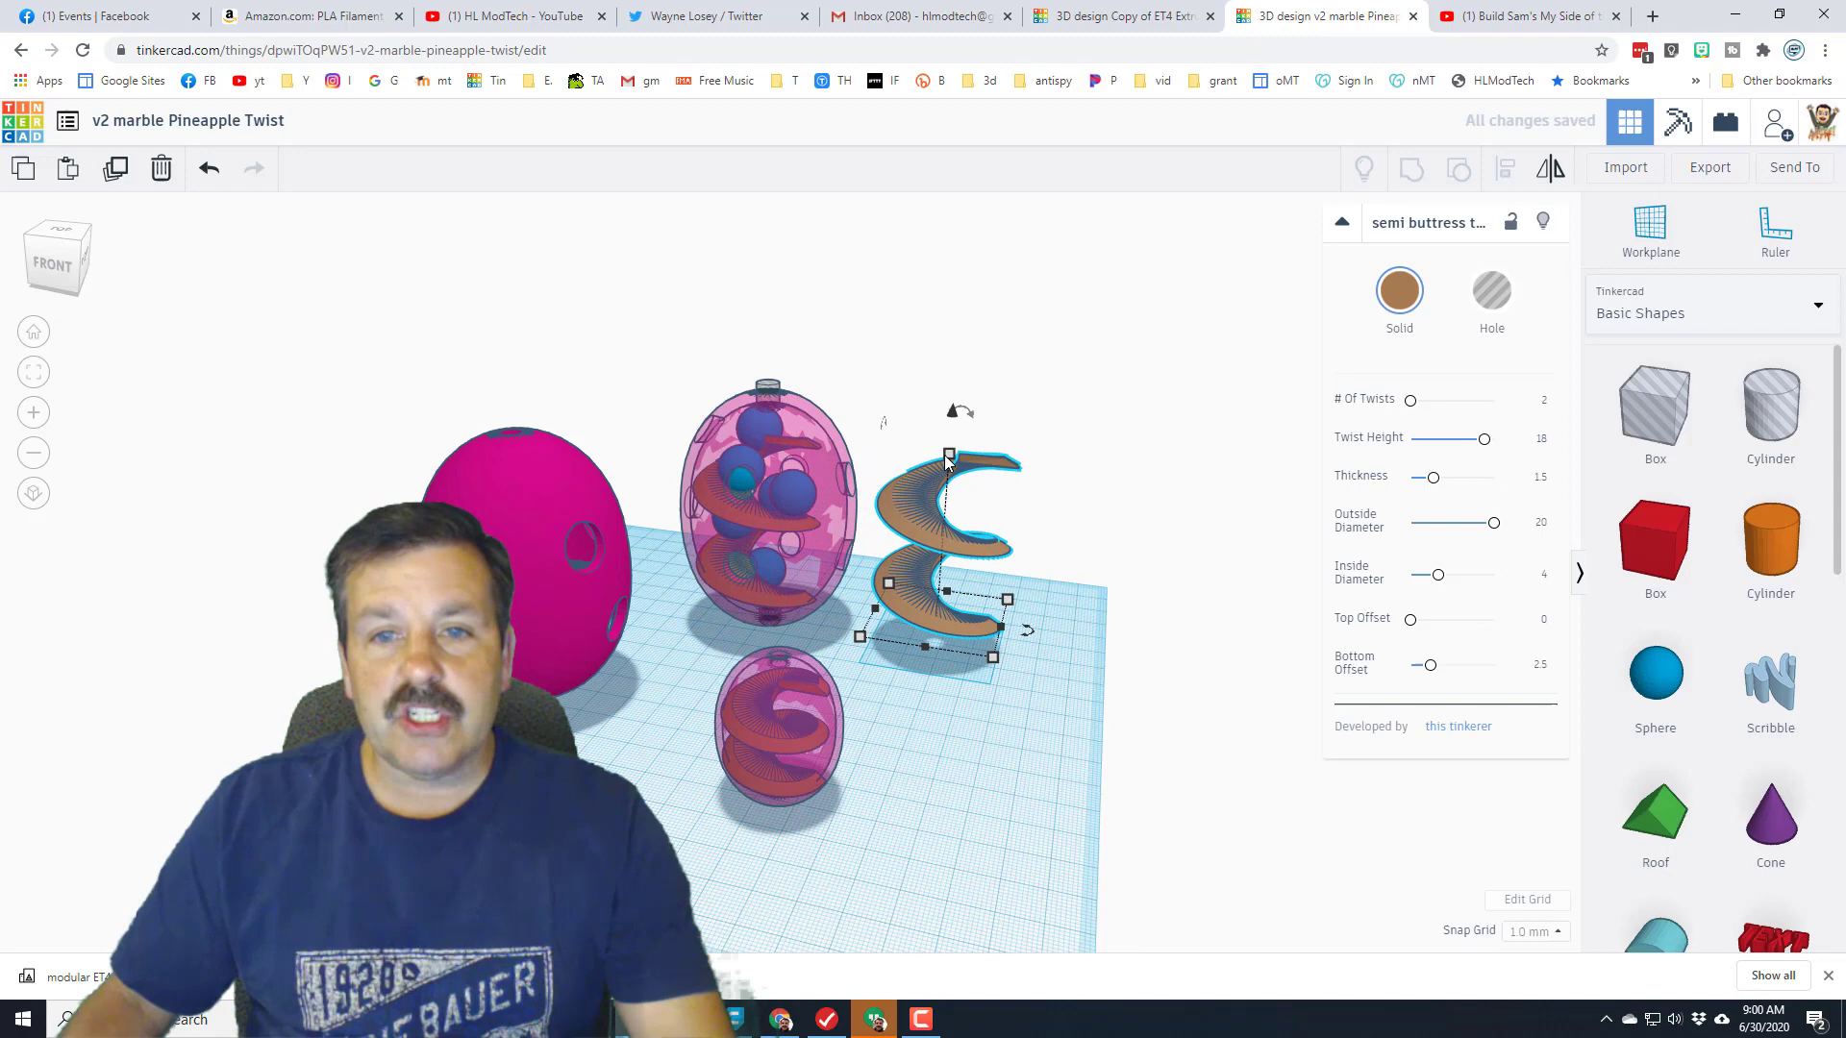
shift+drag(949, 458, 965, 397)
shift+drag(832, 654, 969, 722)
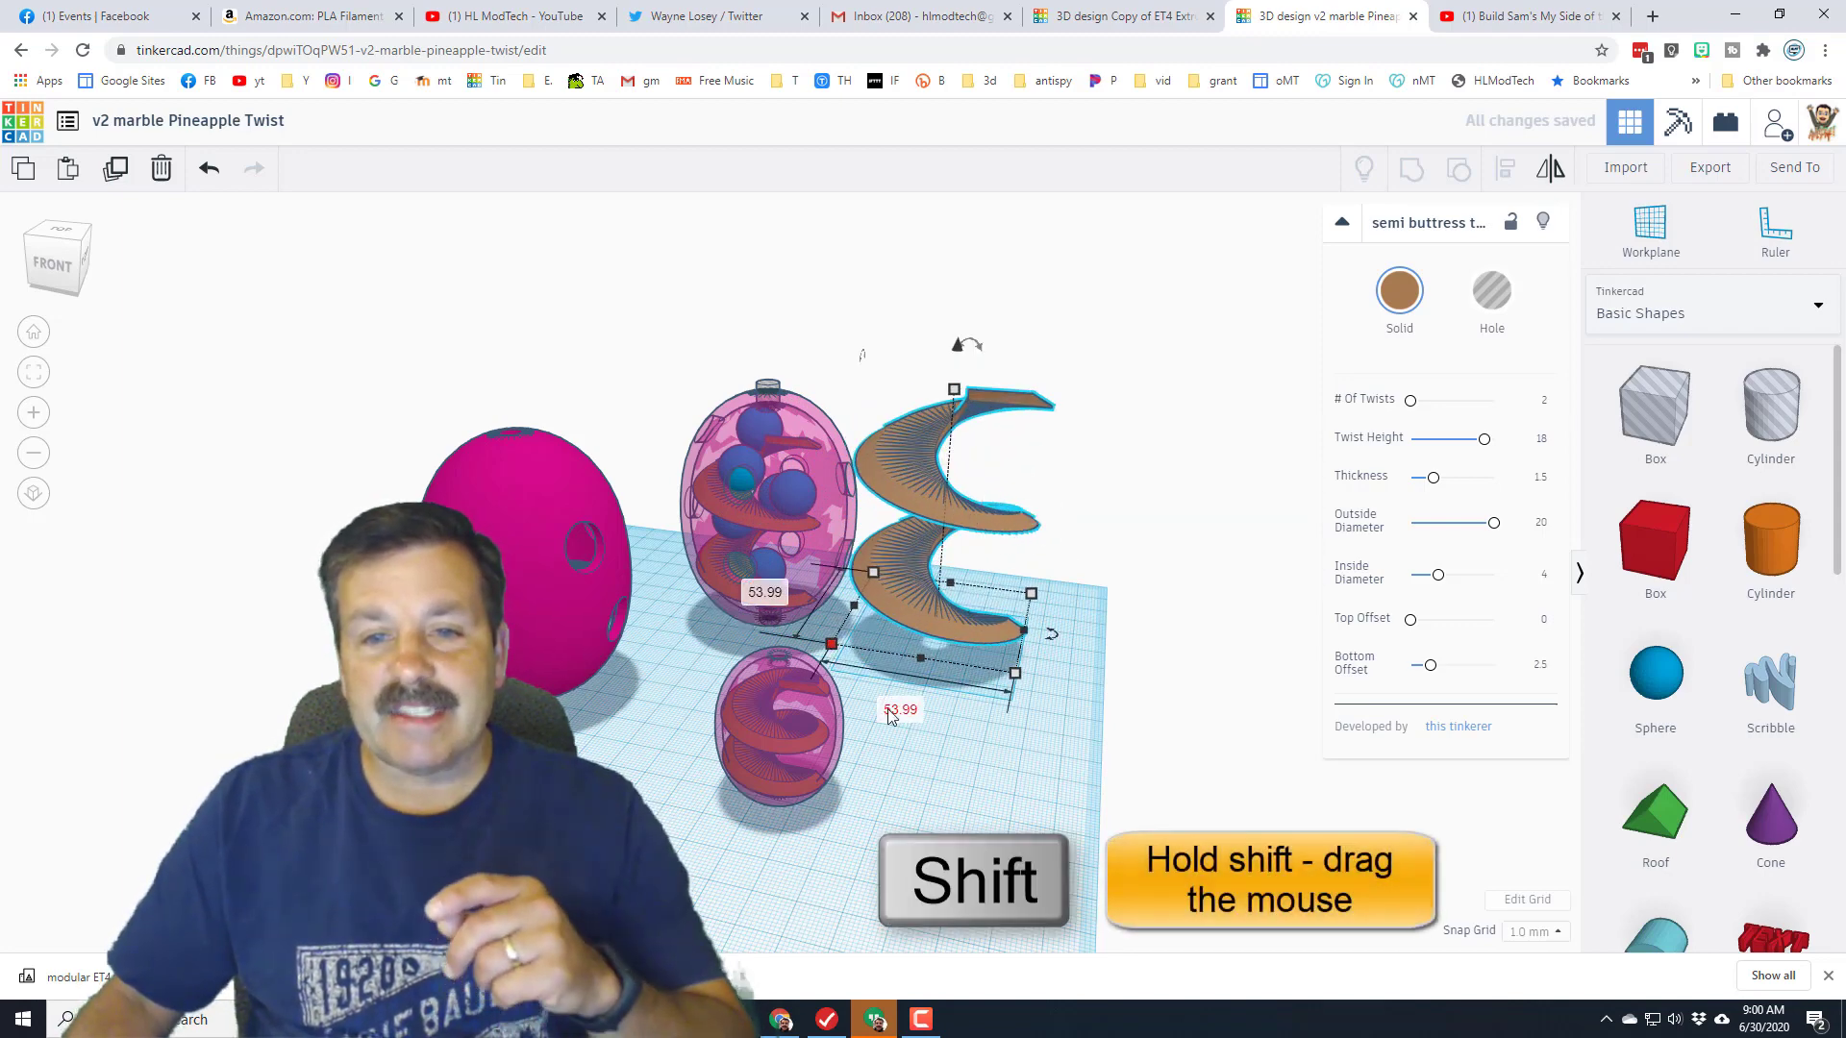
Select a blue marble inside the egg to check its 14.00 size
scroll(751, 572, up, 5)
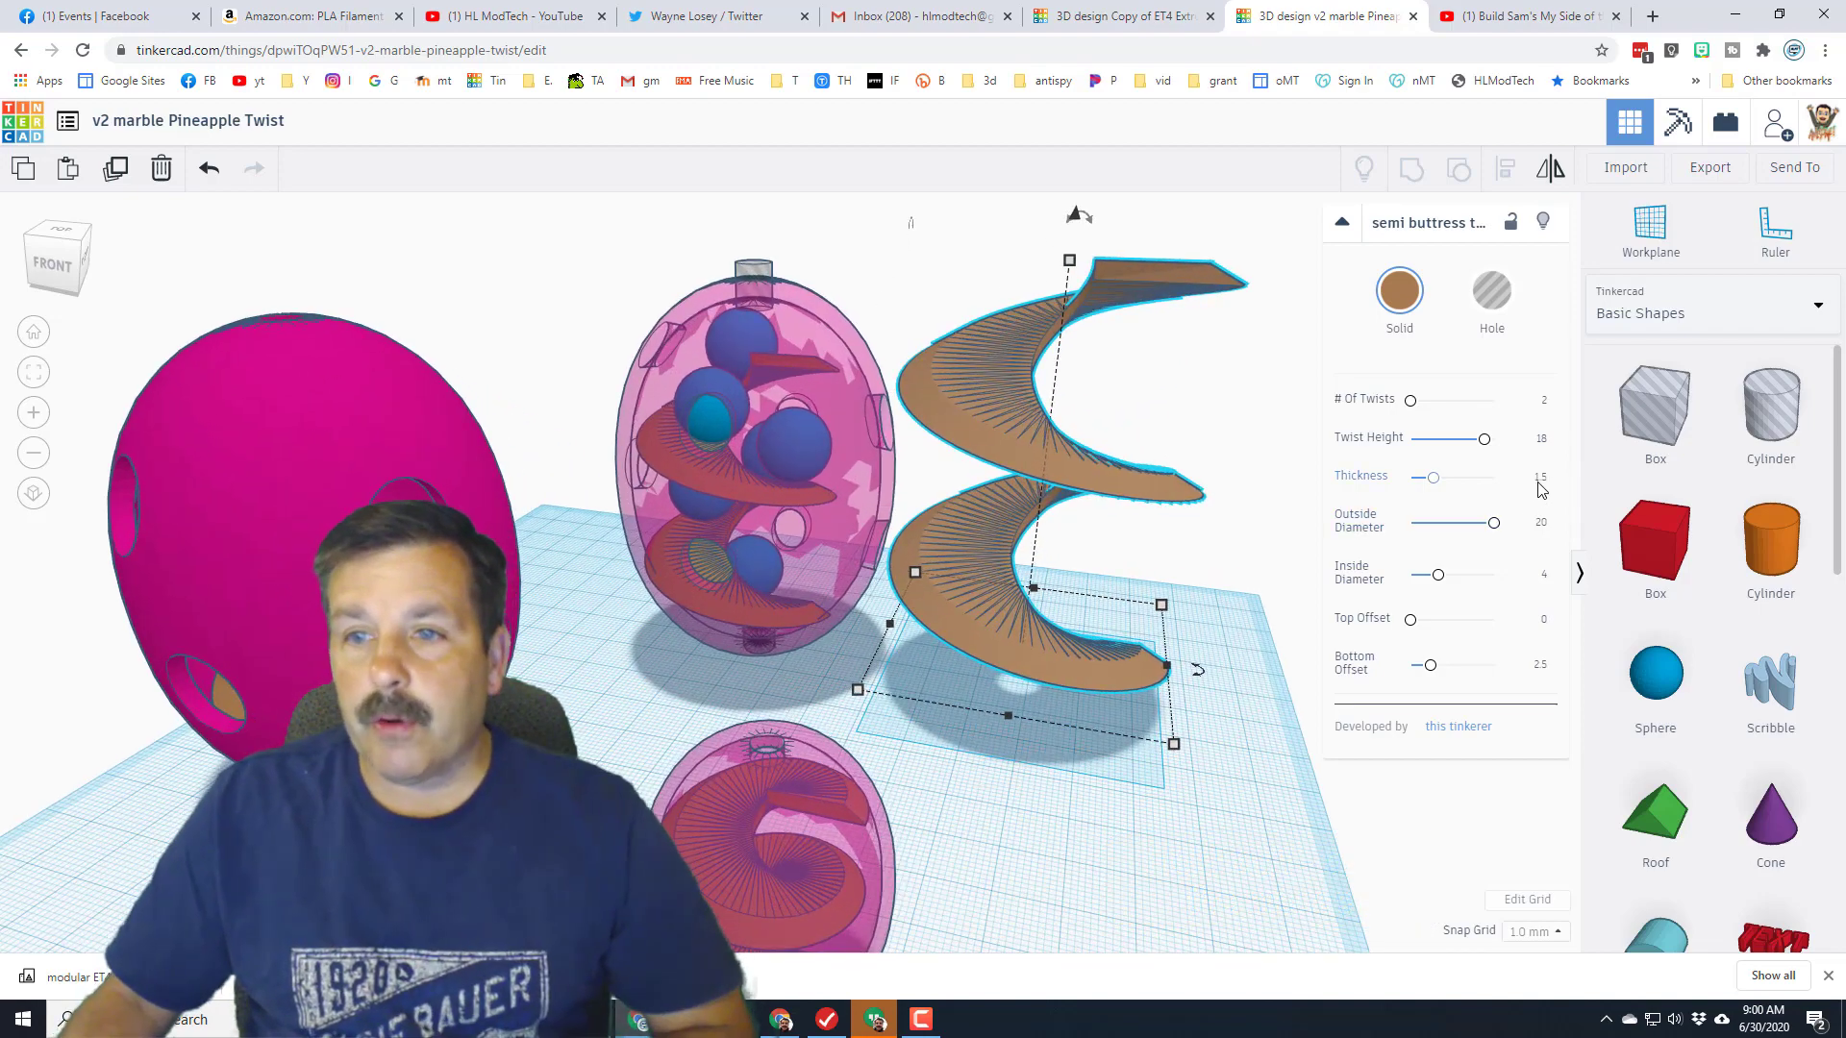
right_drag(1042, 555, 1085, 439)
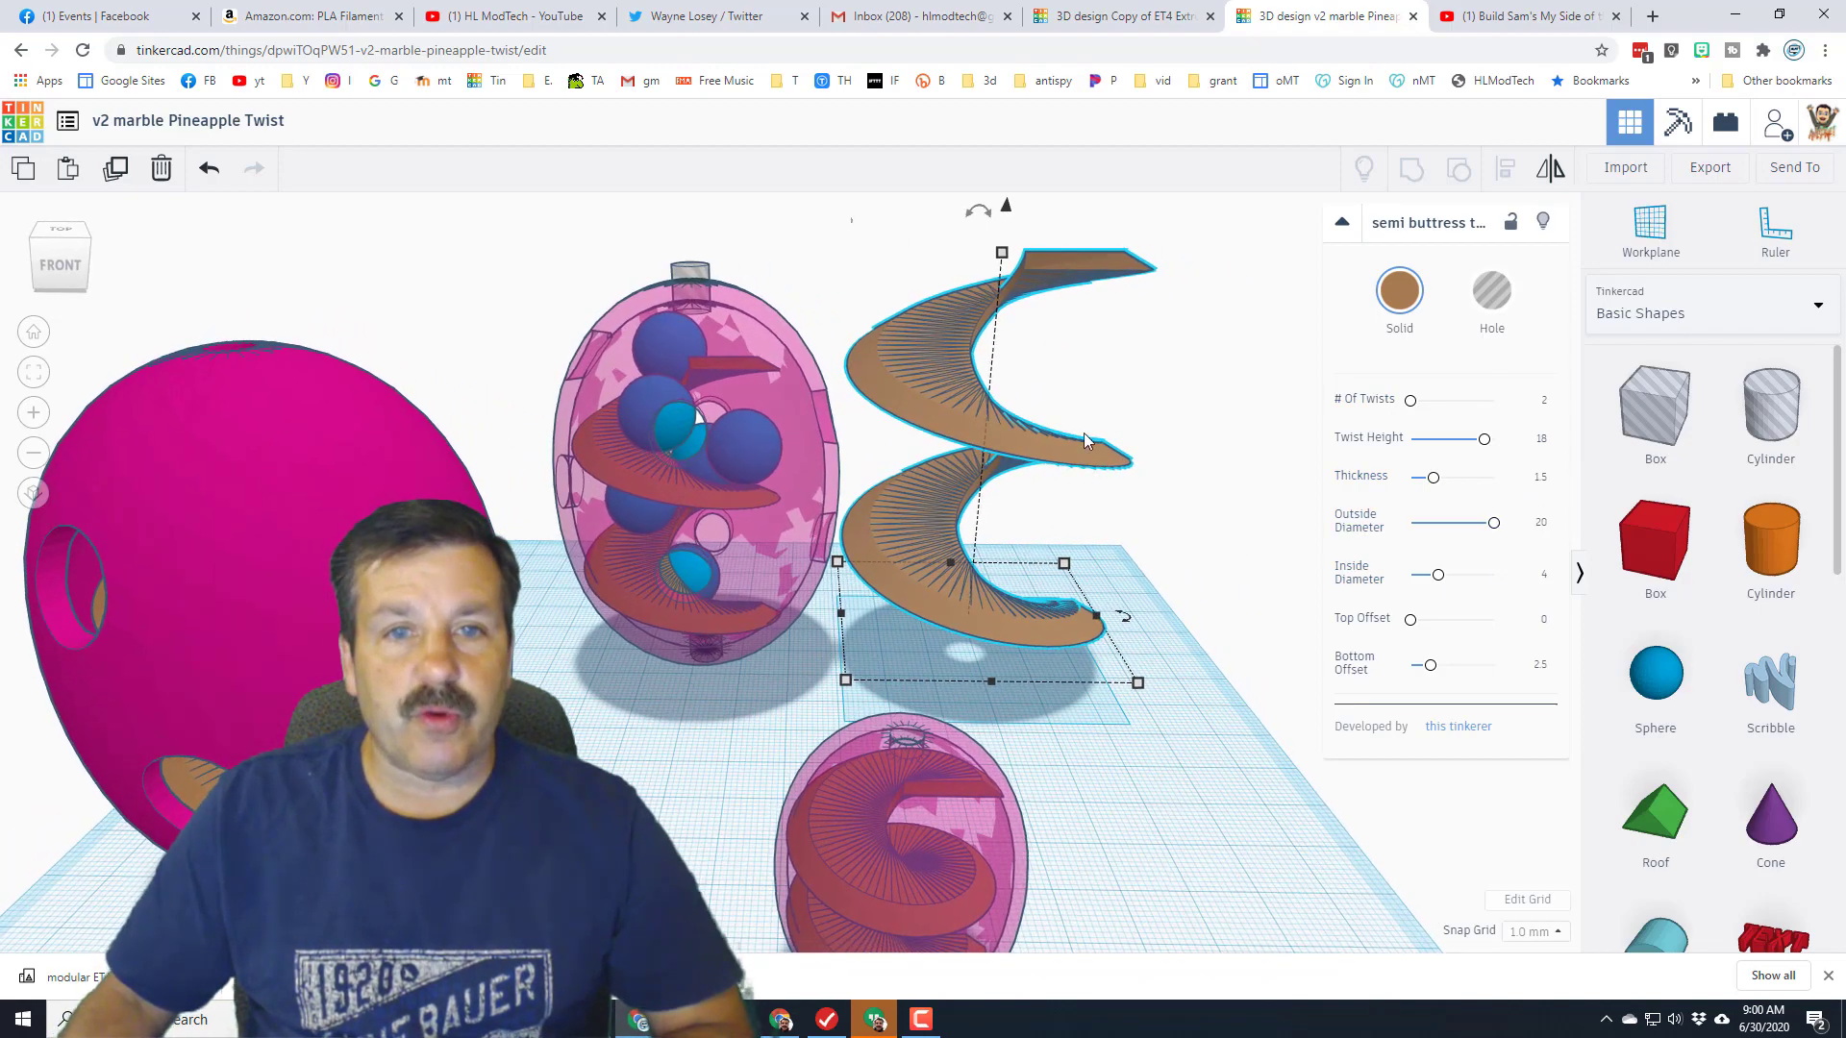
right_drag(787, 480, 648, 441)
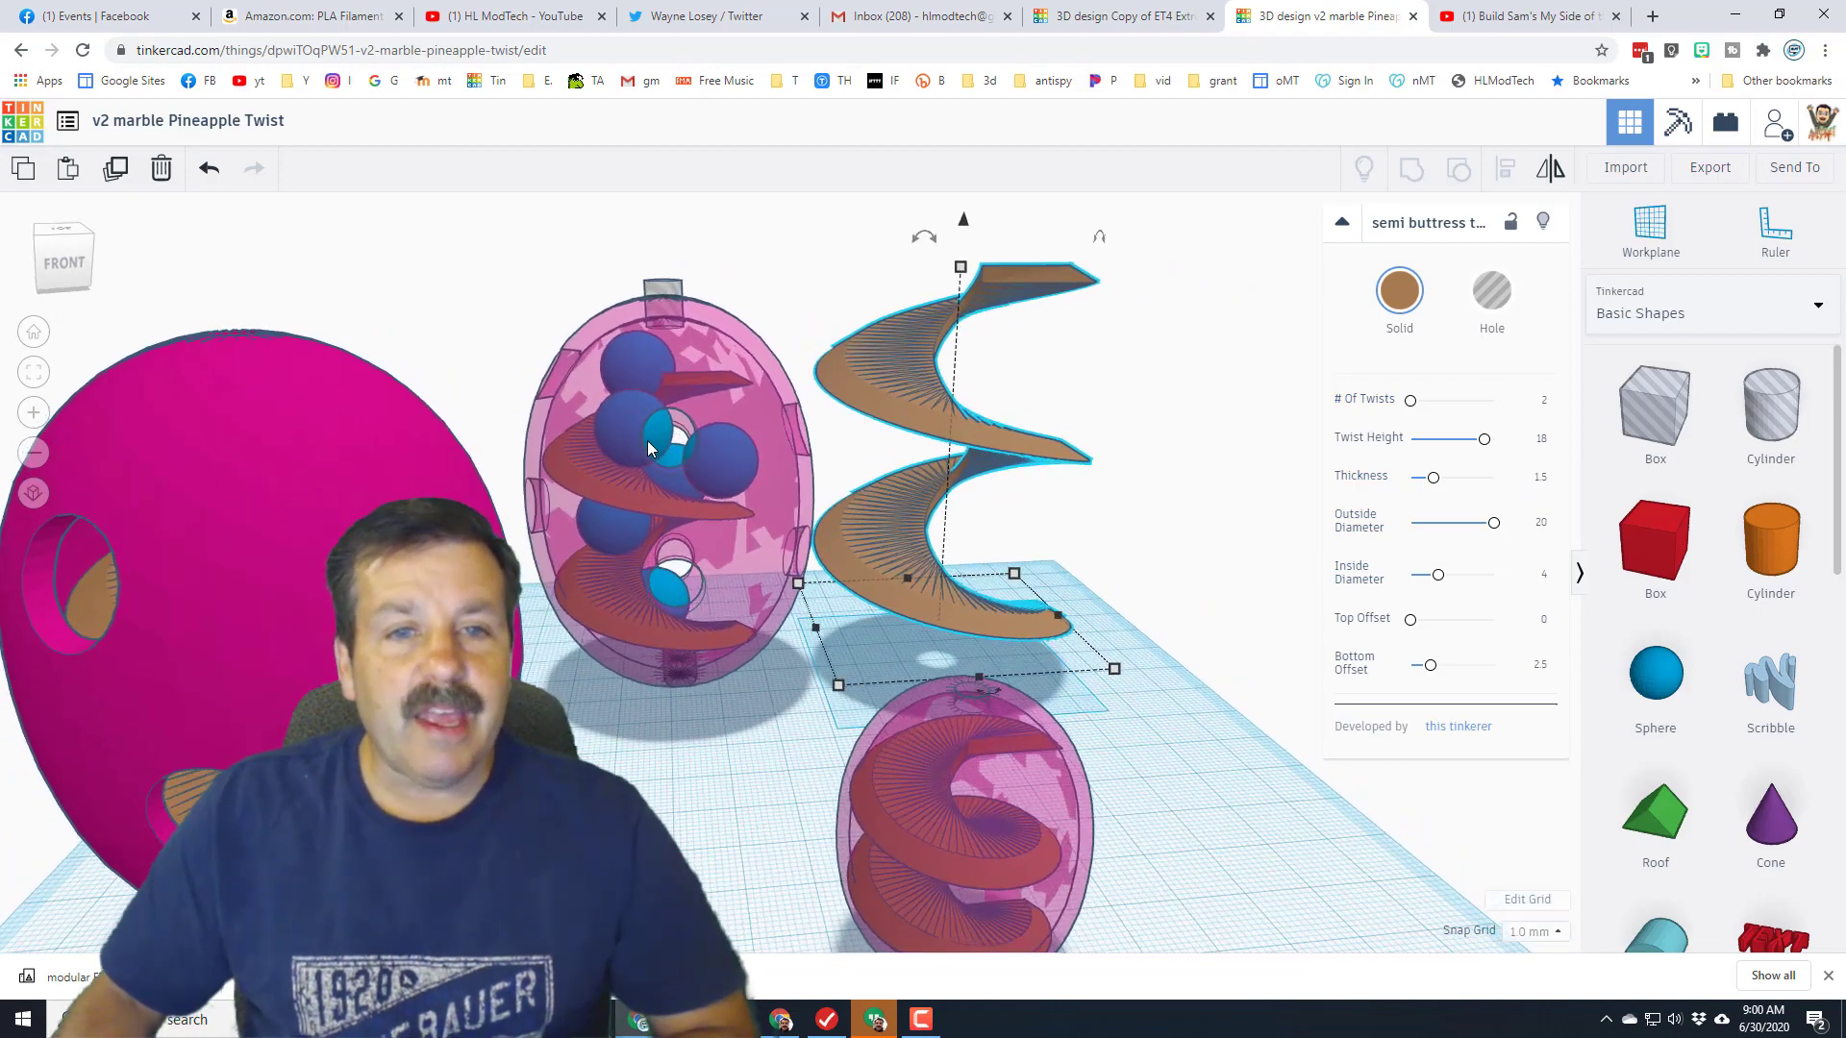
click(648, 440)
right_drag(770, 504, 806, 521)
scroll(852, 413, up, 2)
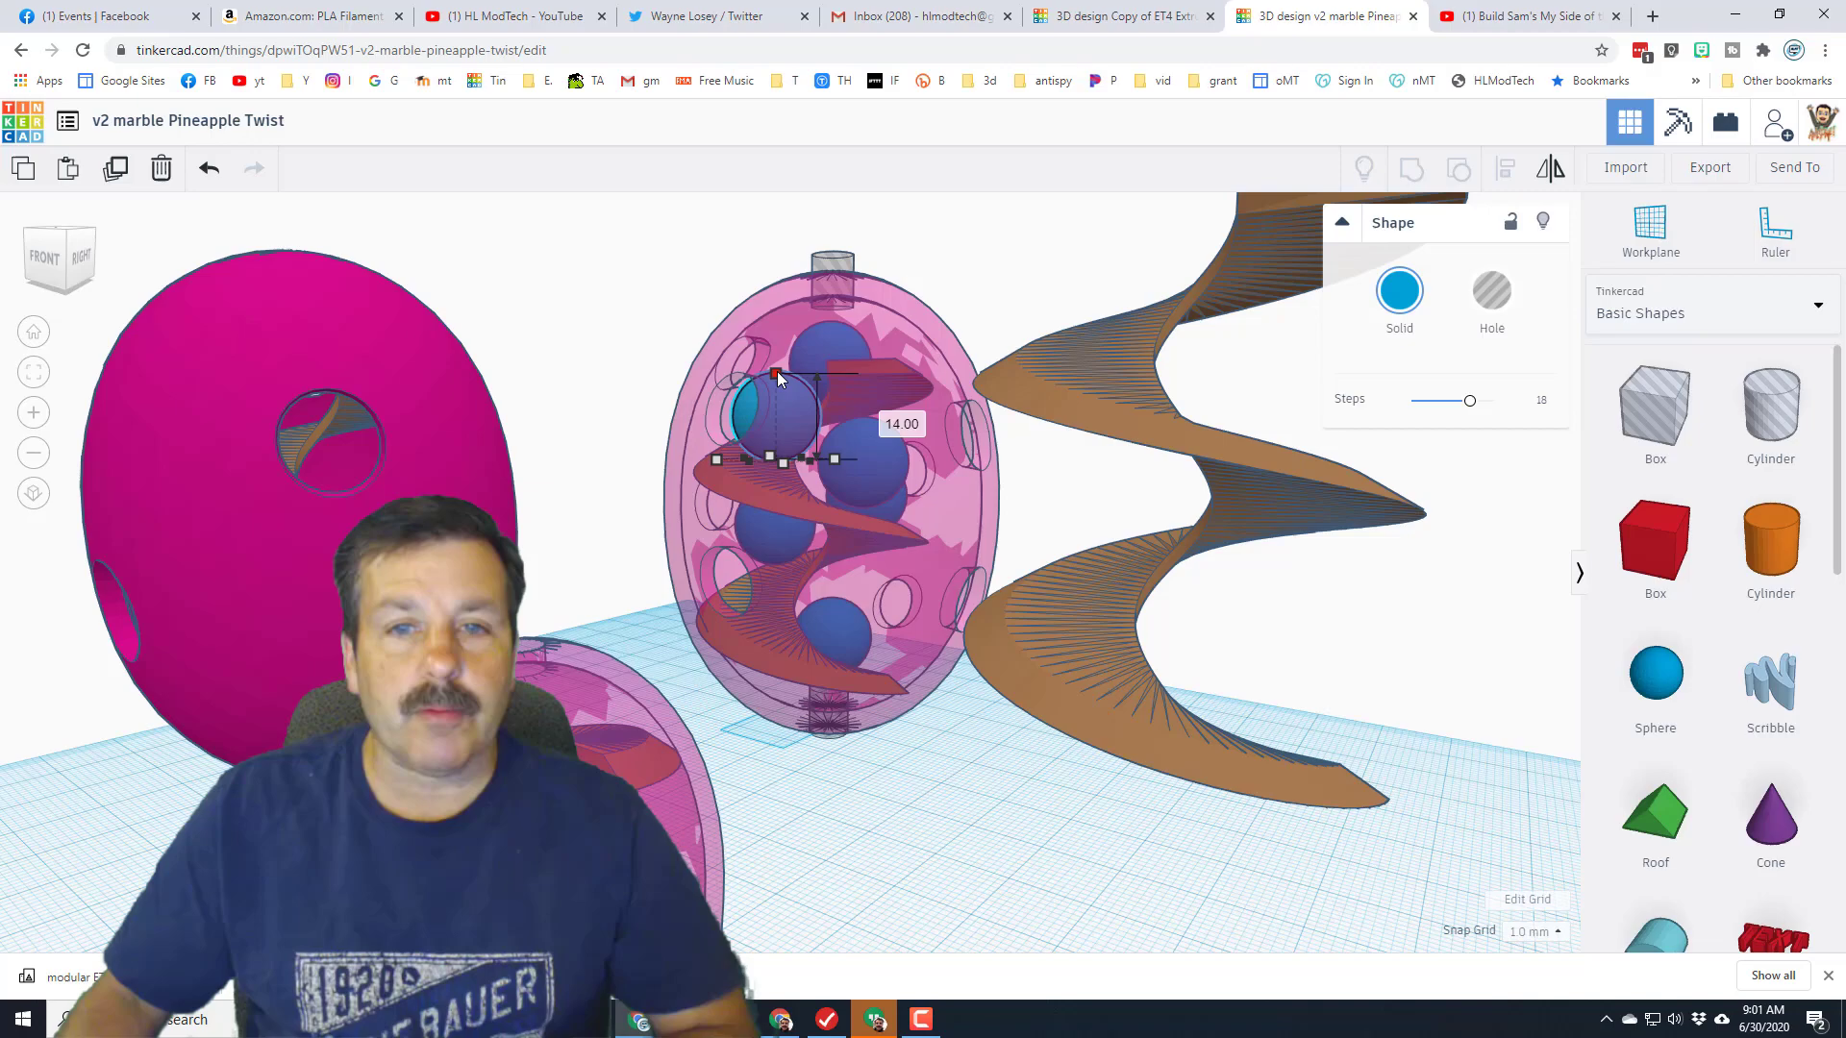
Make the egg shell solid by turning off Transparent in its colour options
right_drag(781, 417, 776, 683)
click(779, 664)
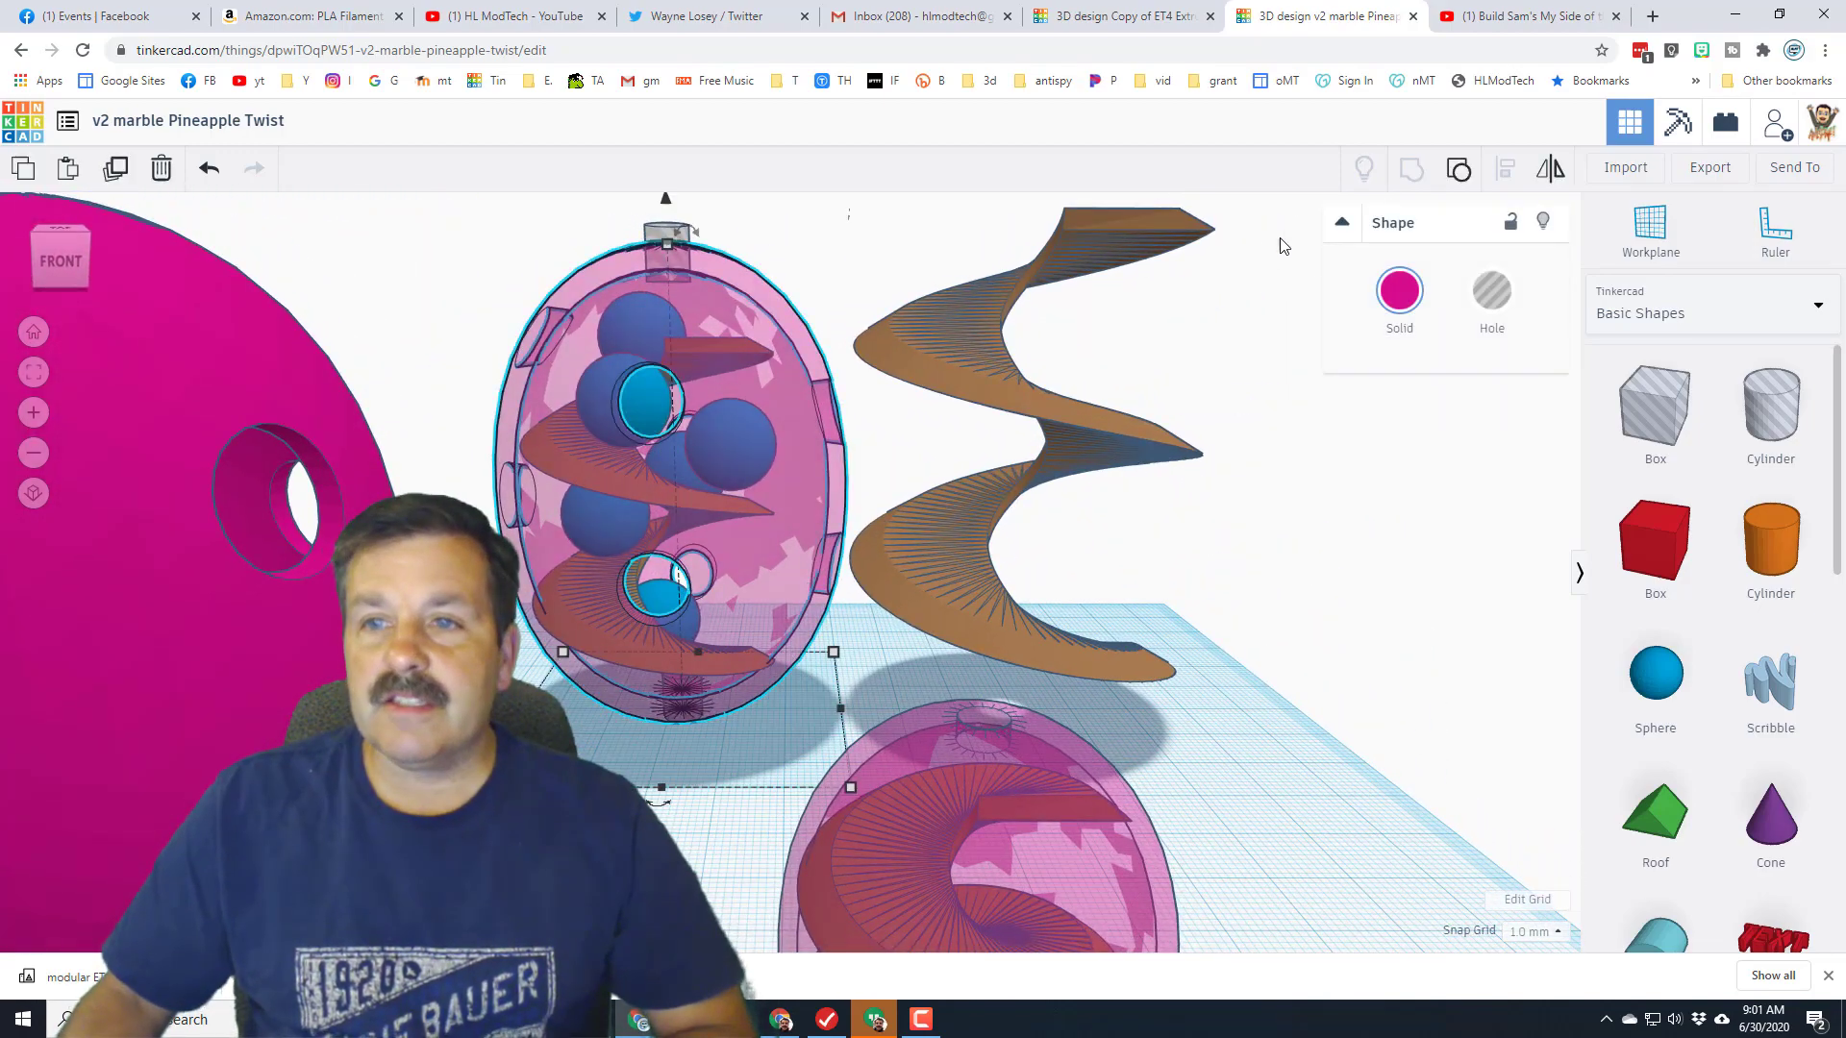
click(1400, 291)
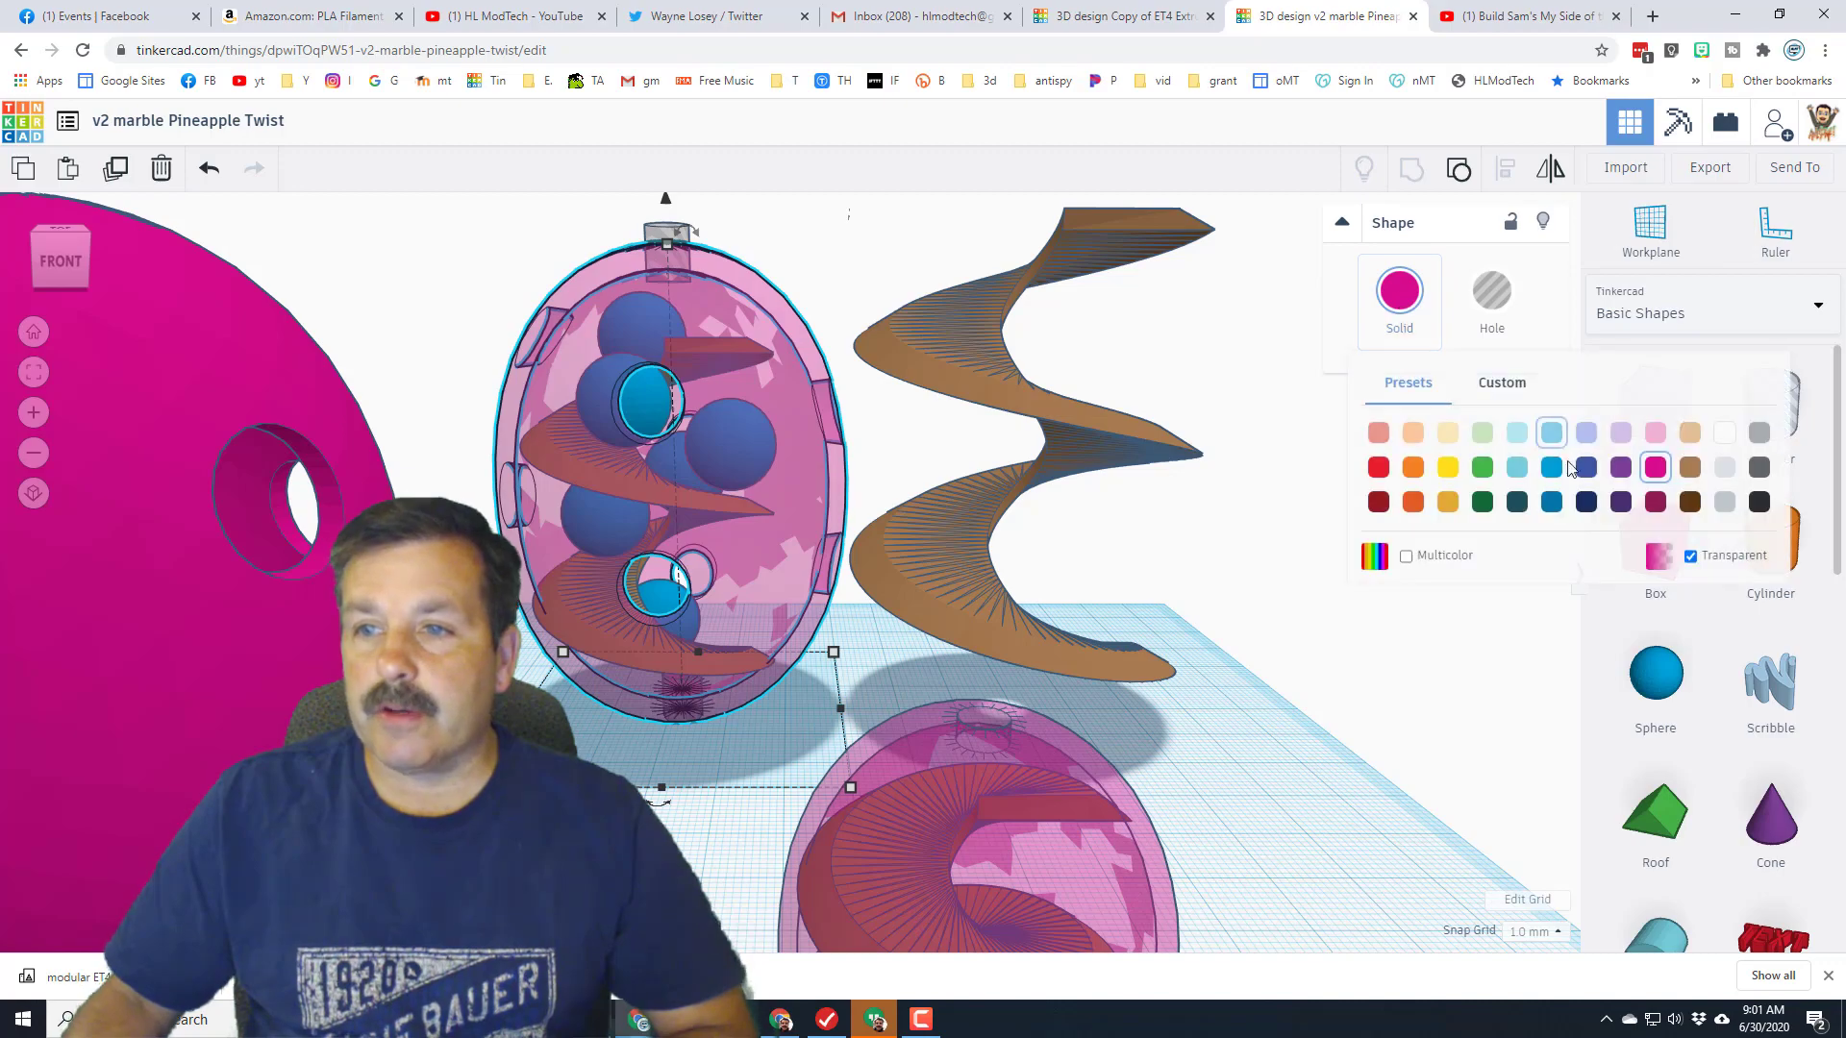
click(1691, 557)
right_drag(1057, 461, 673, 471)
scroll(575, 418, down, 3)
Select the left egg, then view Cura's empty Anet ET4 X build plate
right_drag(798, 388, 627, 591)
click(625, 525)
scroll(570, 605, up, 3)
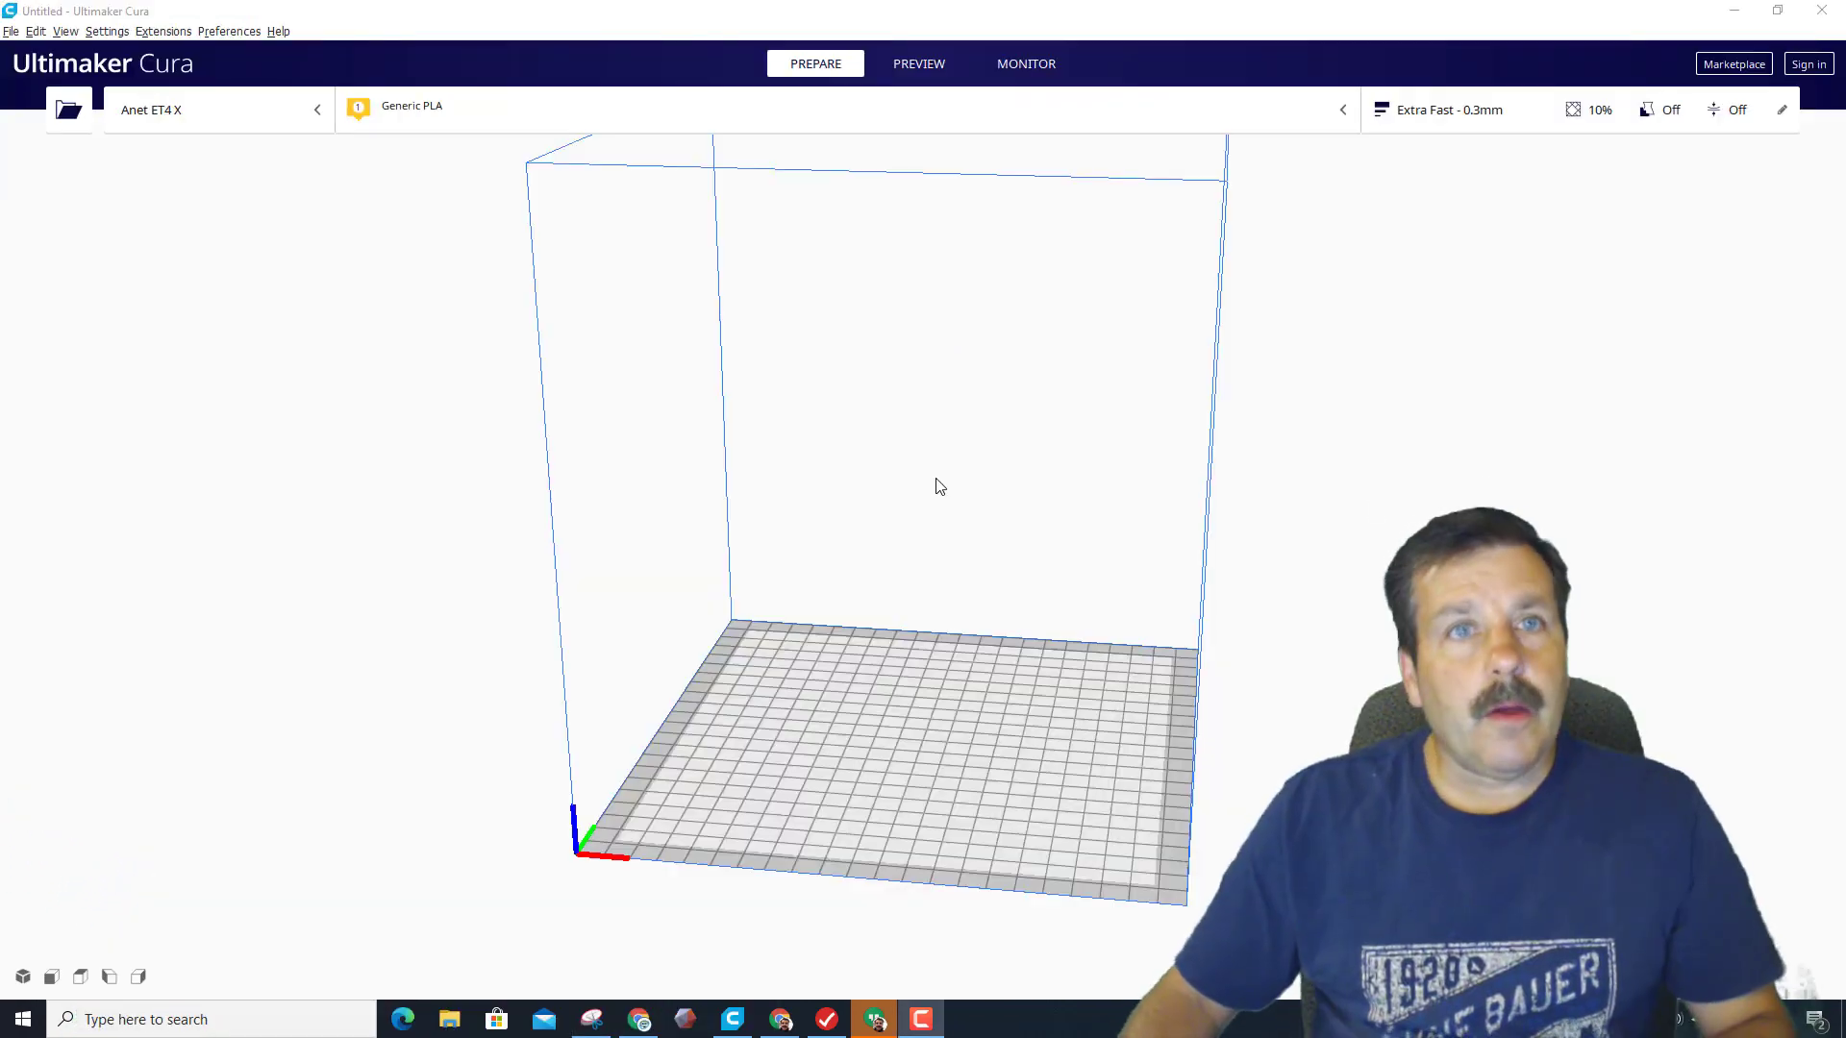
mouse_move(941, 486)
right_down()
mouse_move(1273, 486)
mouse_move(931, 470)
mouse_move(971, 478)
right_up()
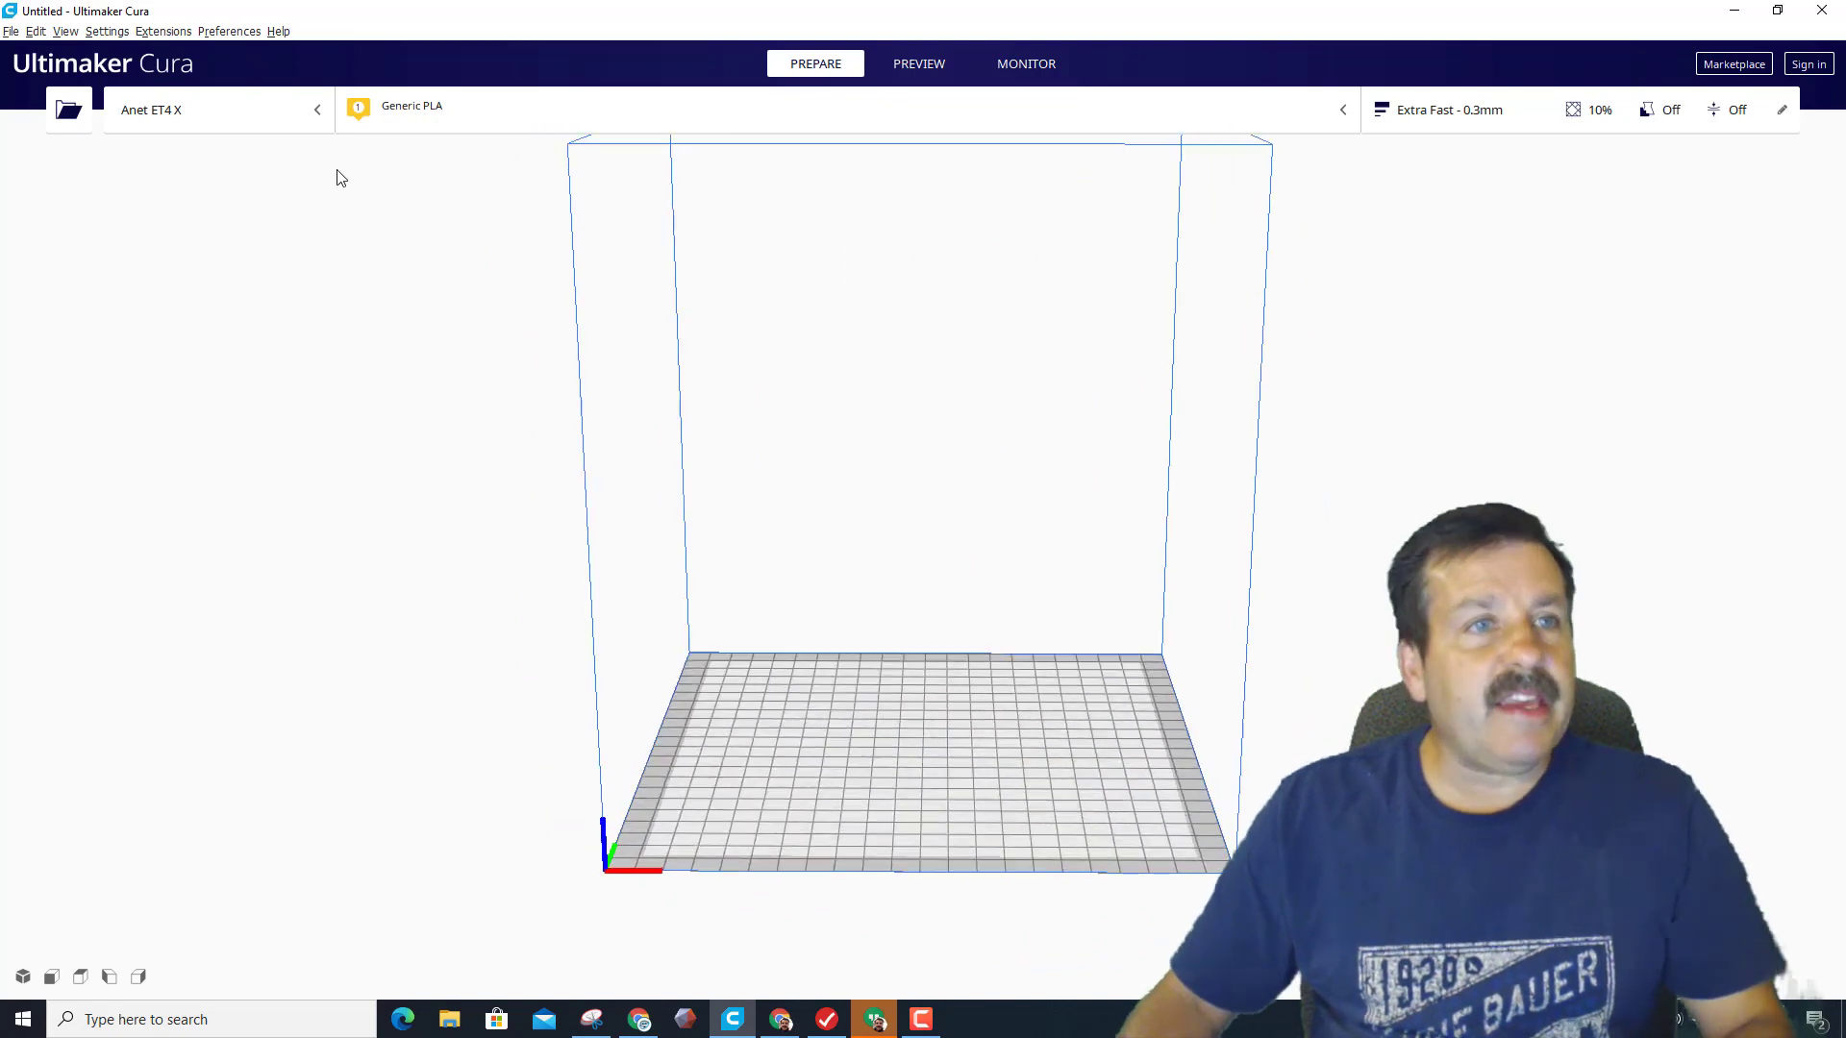
Load the v2 marble Pineapple Twist model onto the Cura build plate
click(68, 109)
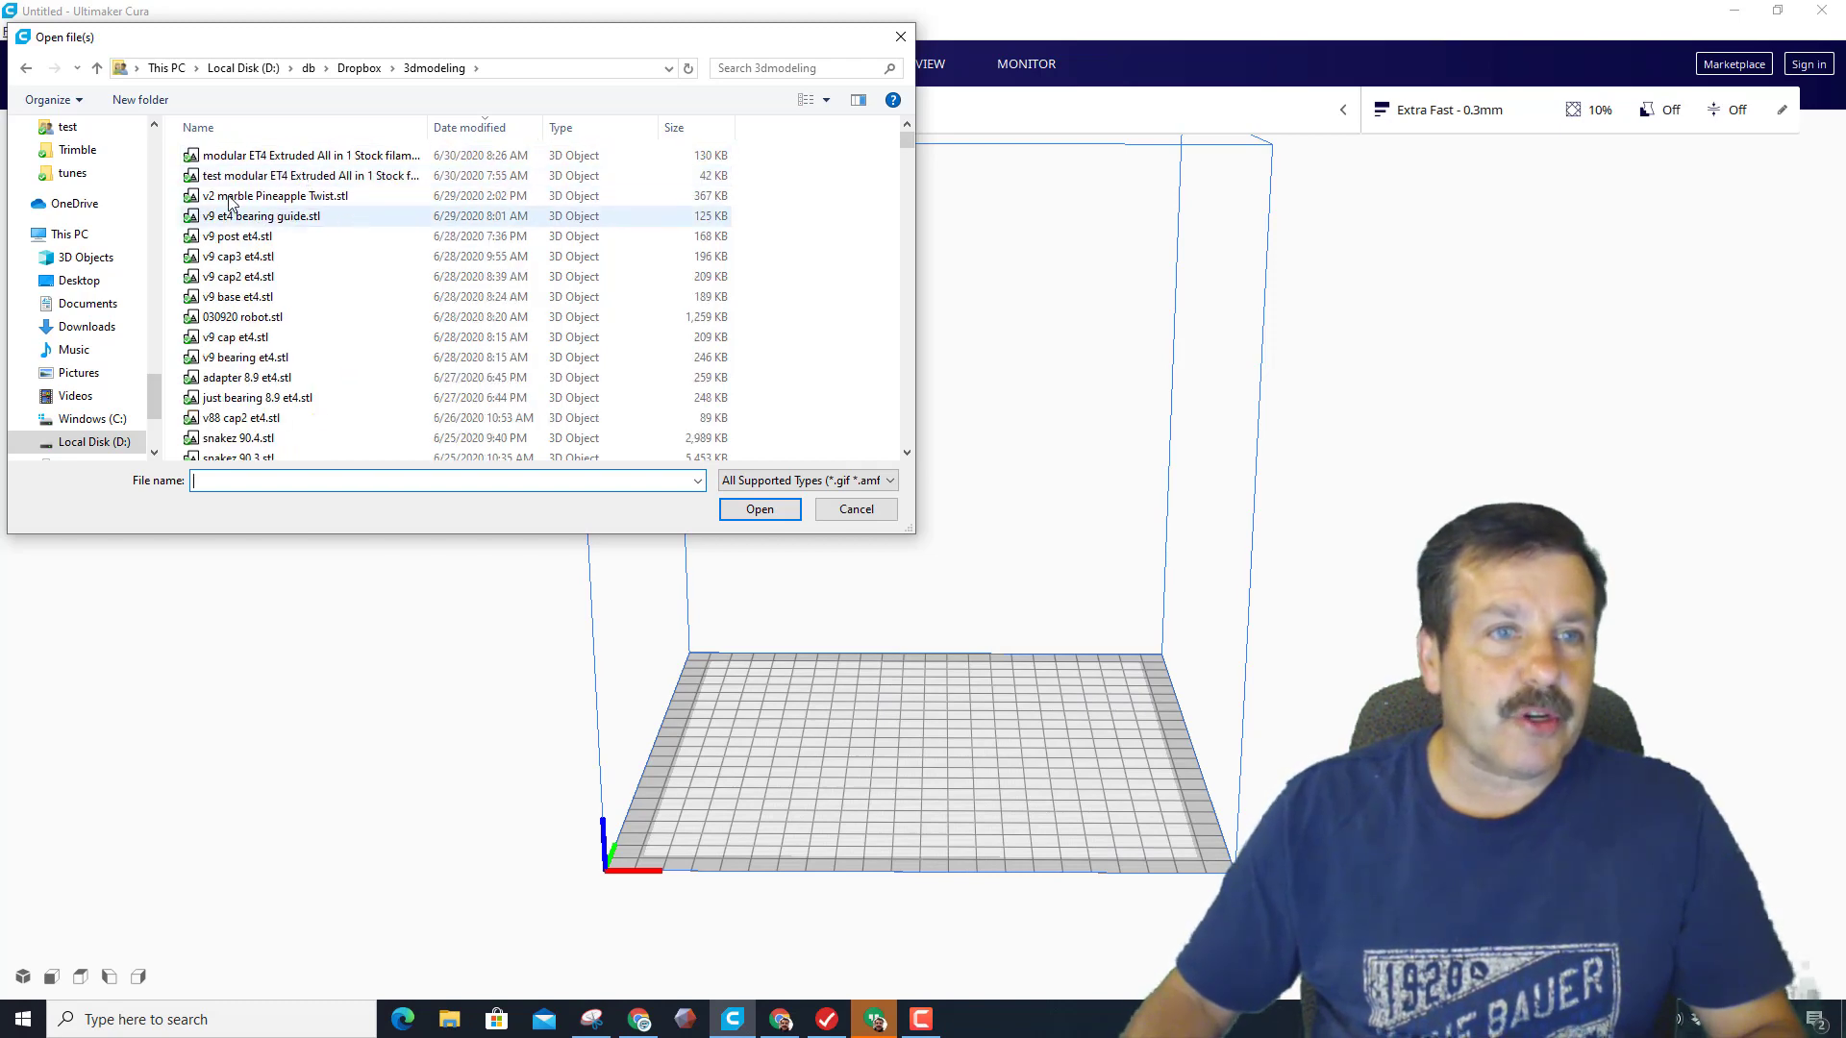
double_click(264, 197)
right_drag(259, 205, 1009, 626)
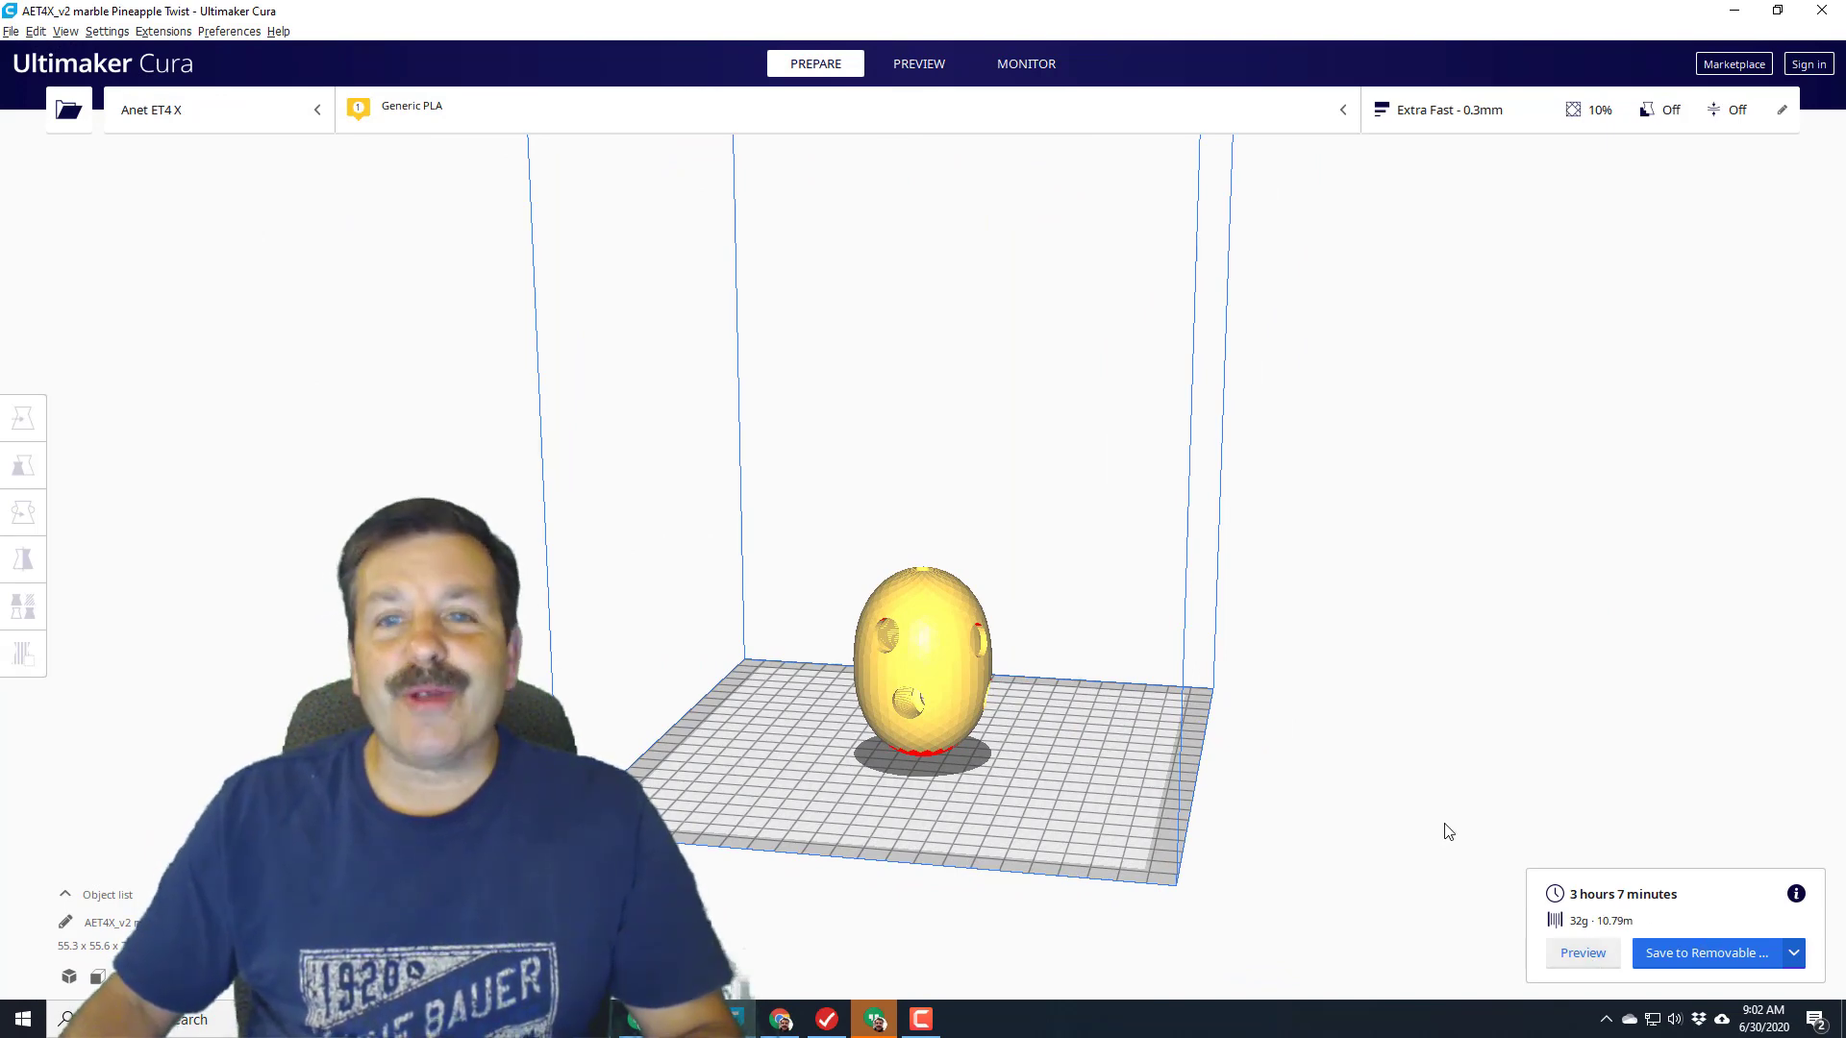
right_drag(1043, 779, 1116, 775)
scroll(1116, 775, up, 3)
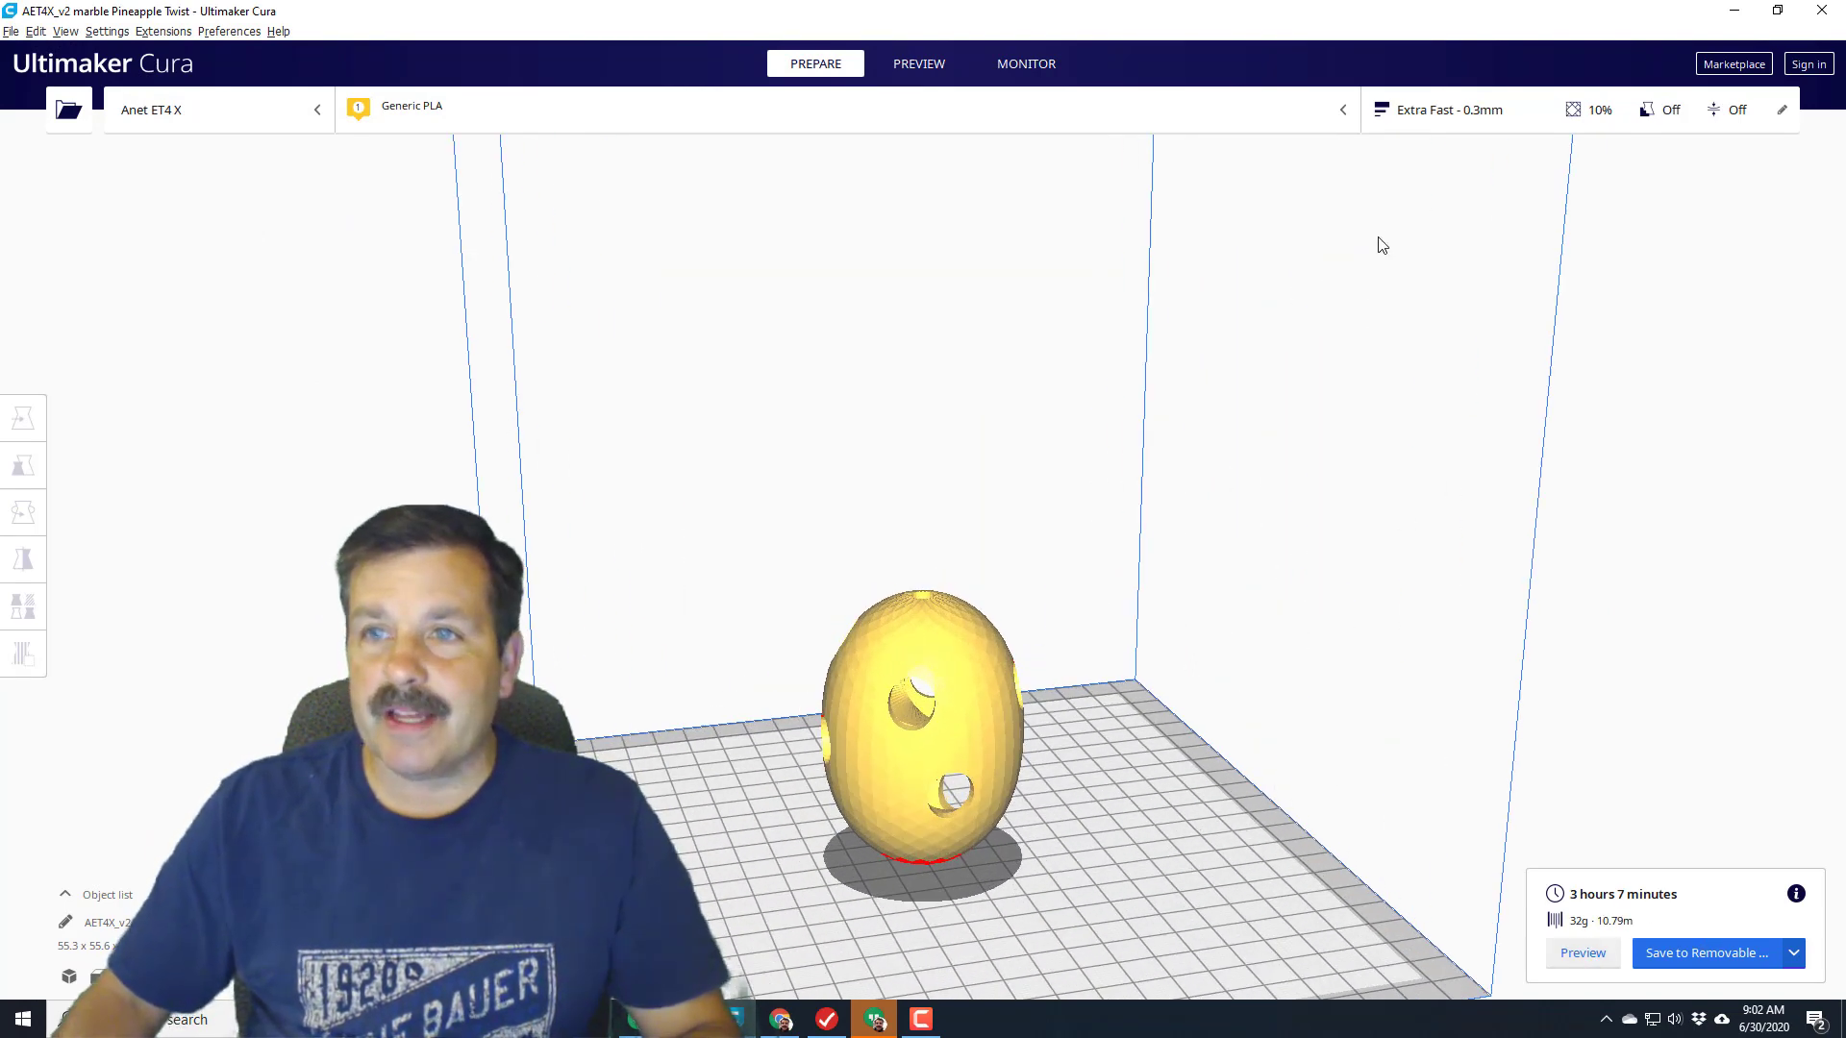
Set build plate adhesion to Raft with an 8 mm raft extra margin
click(1469, 111)
scroll(1692, 538, down, 10)
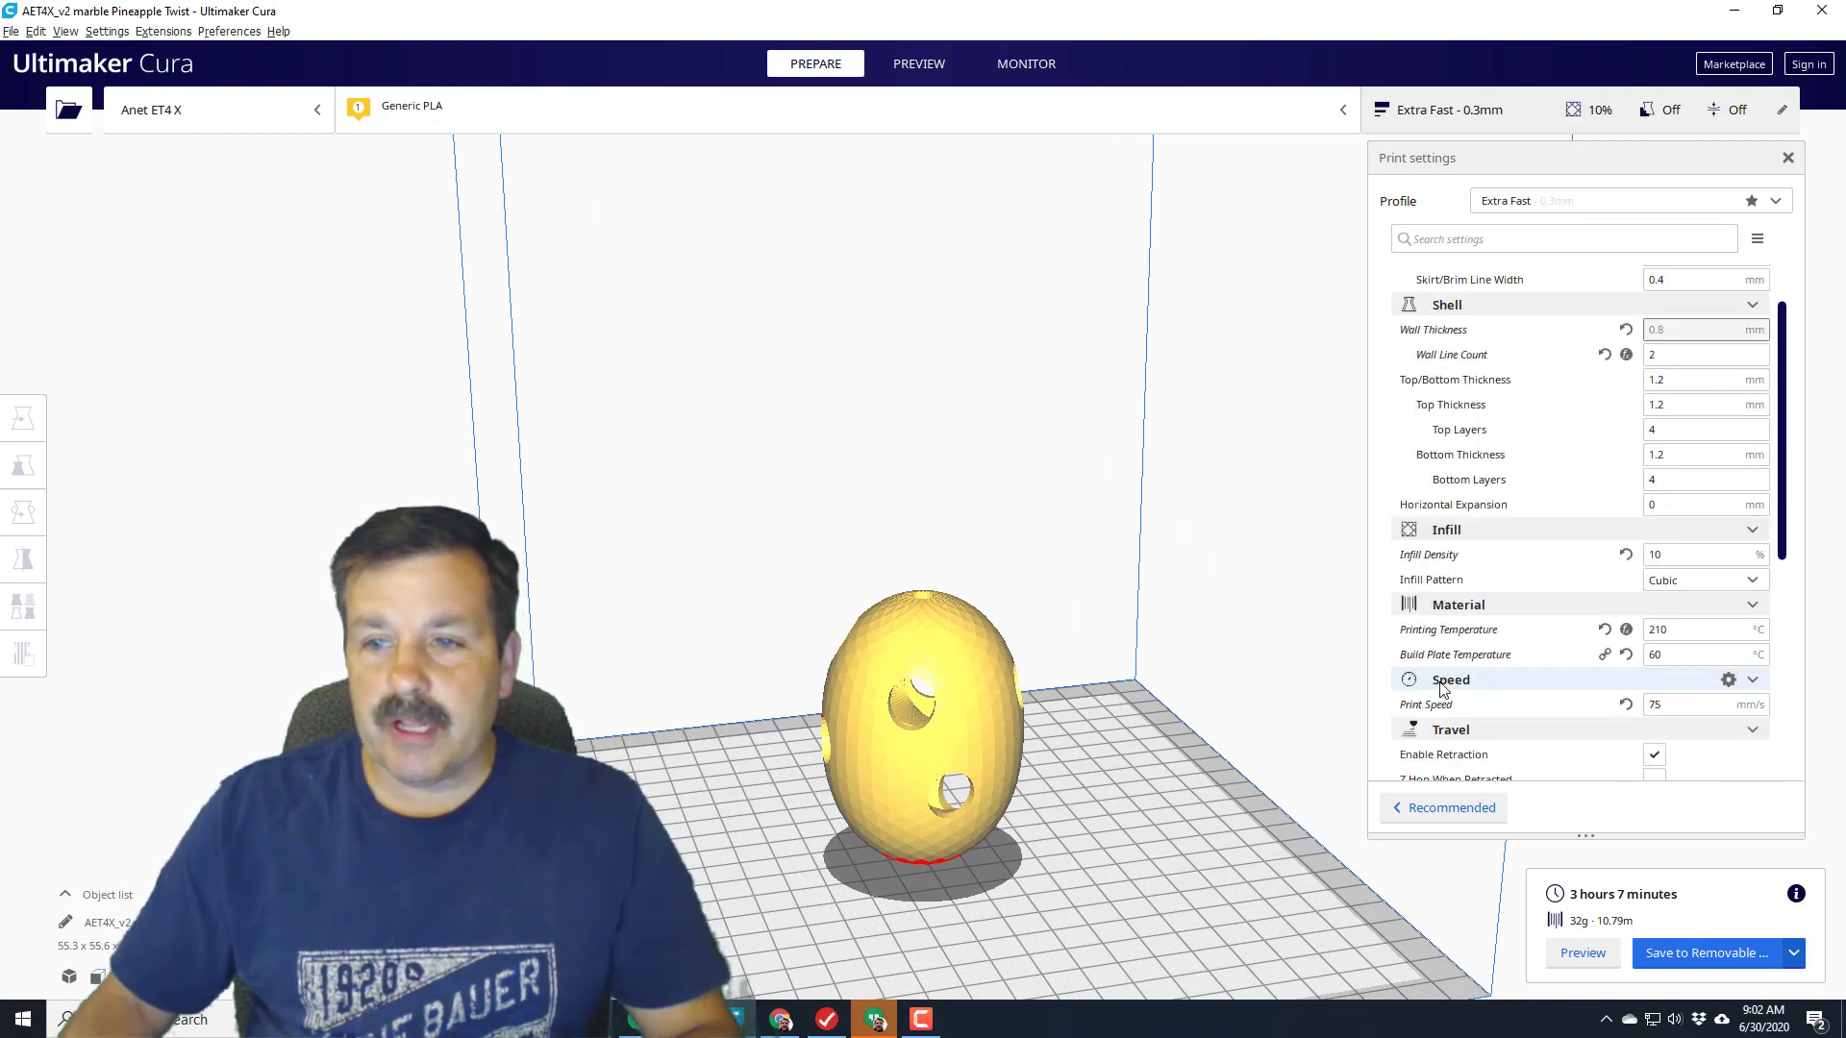
click(1690, 531)
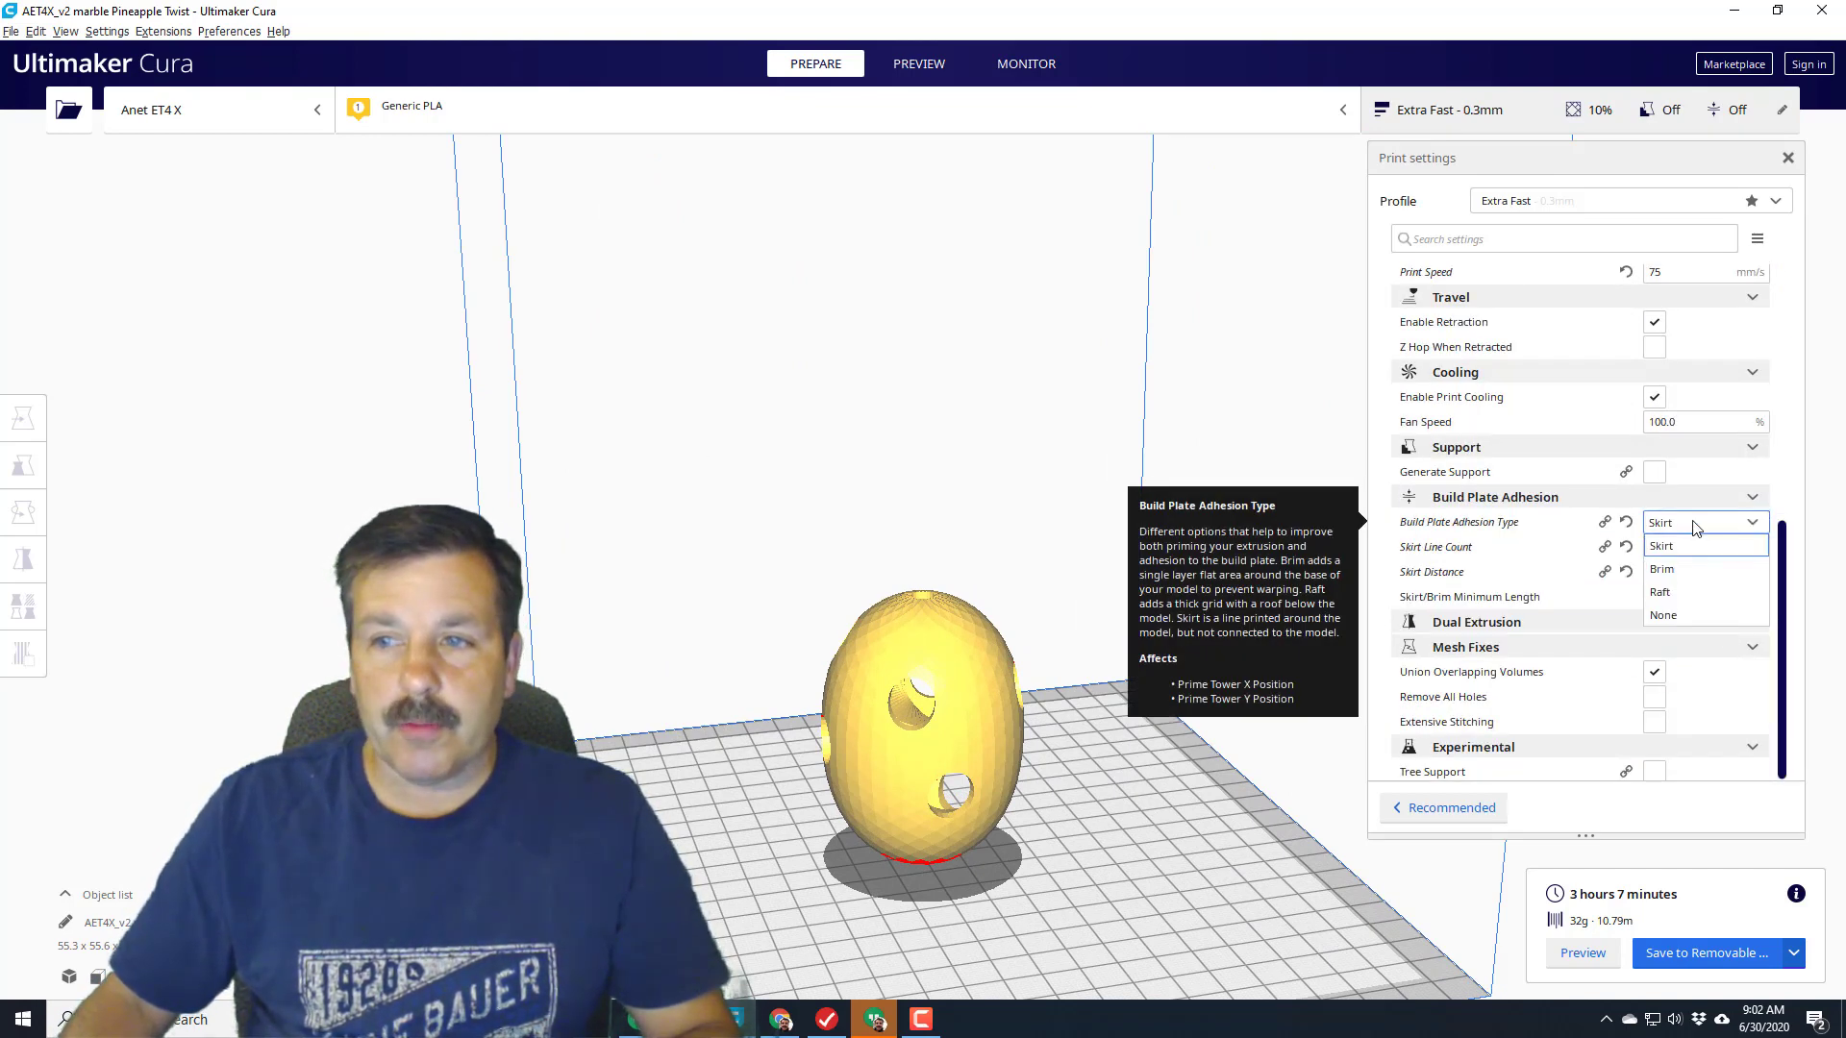
click(1668, 597)
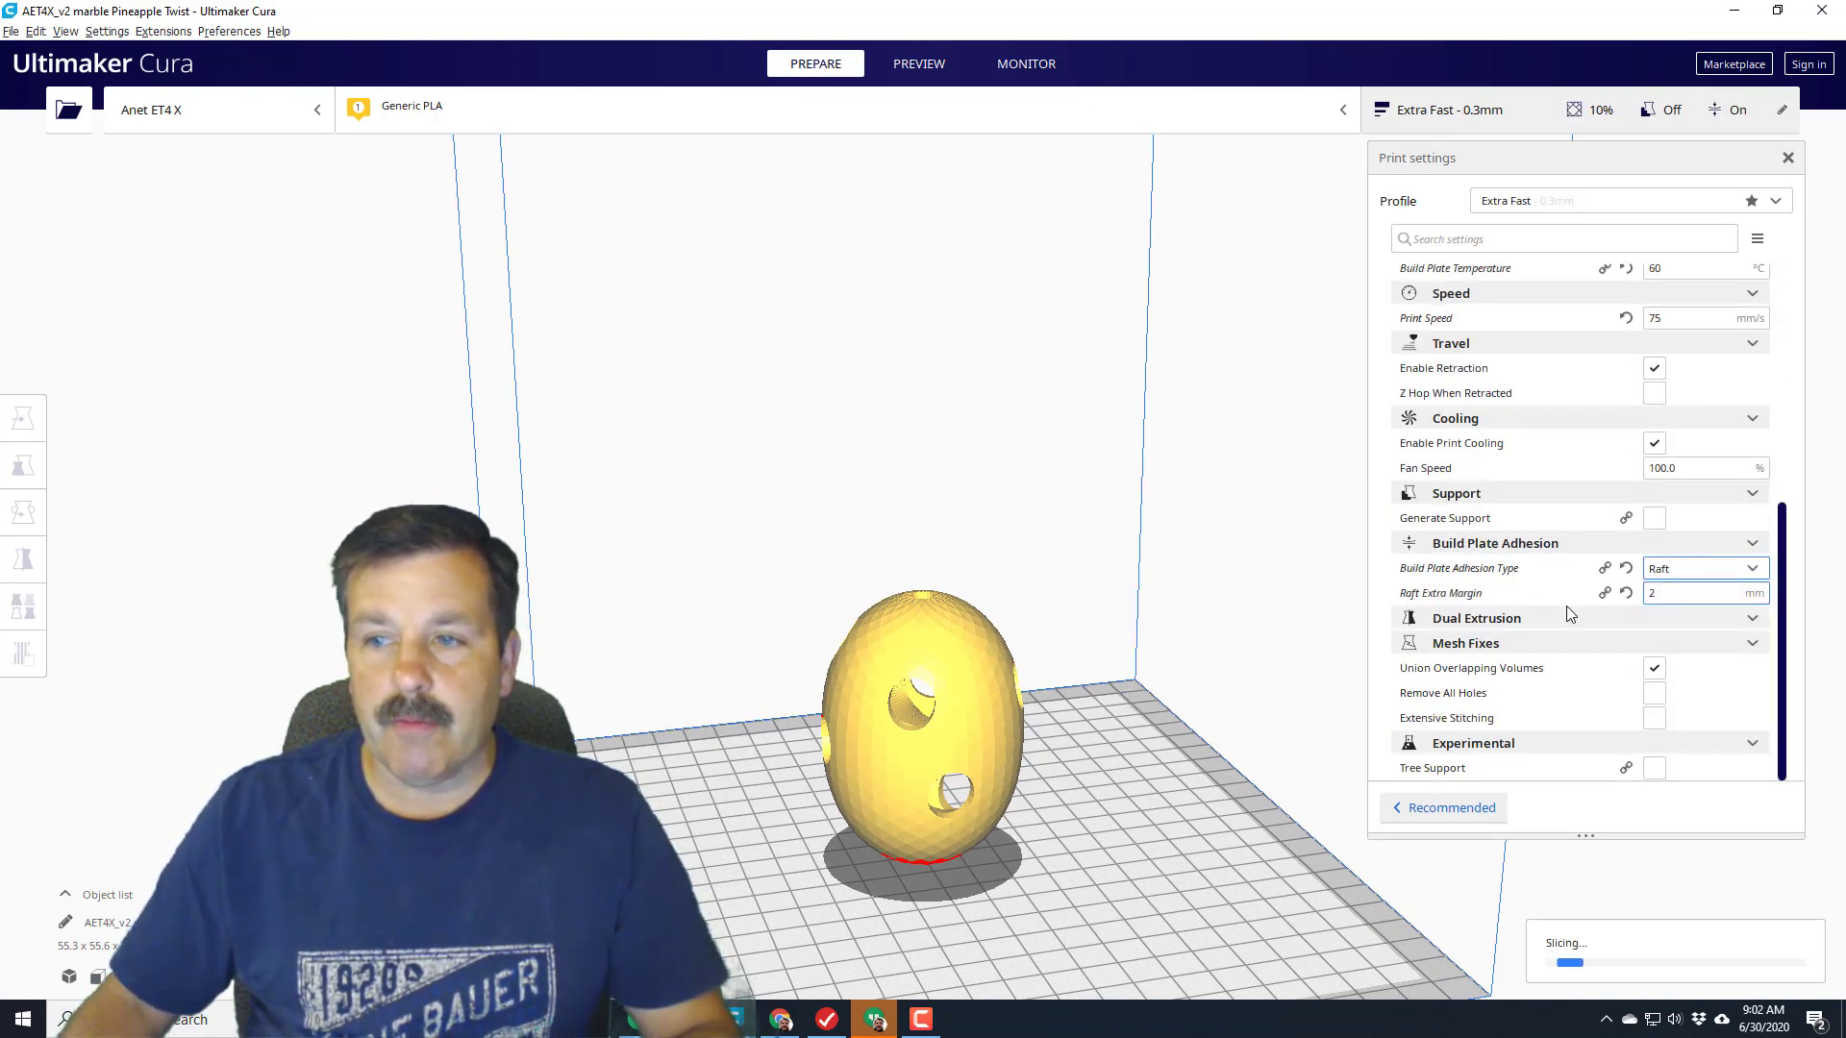
click(1672, 595)
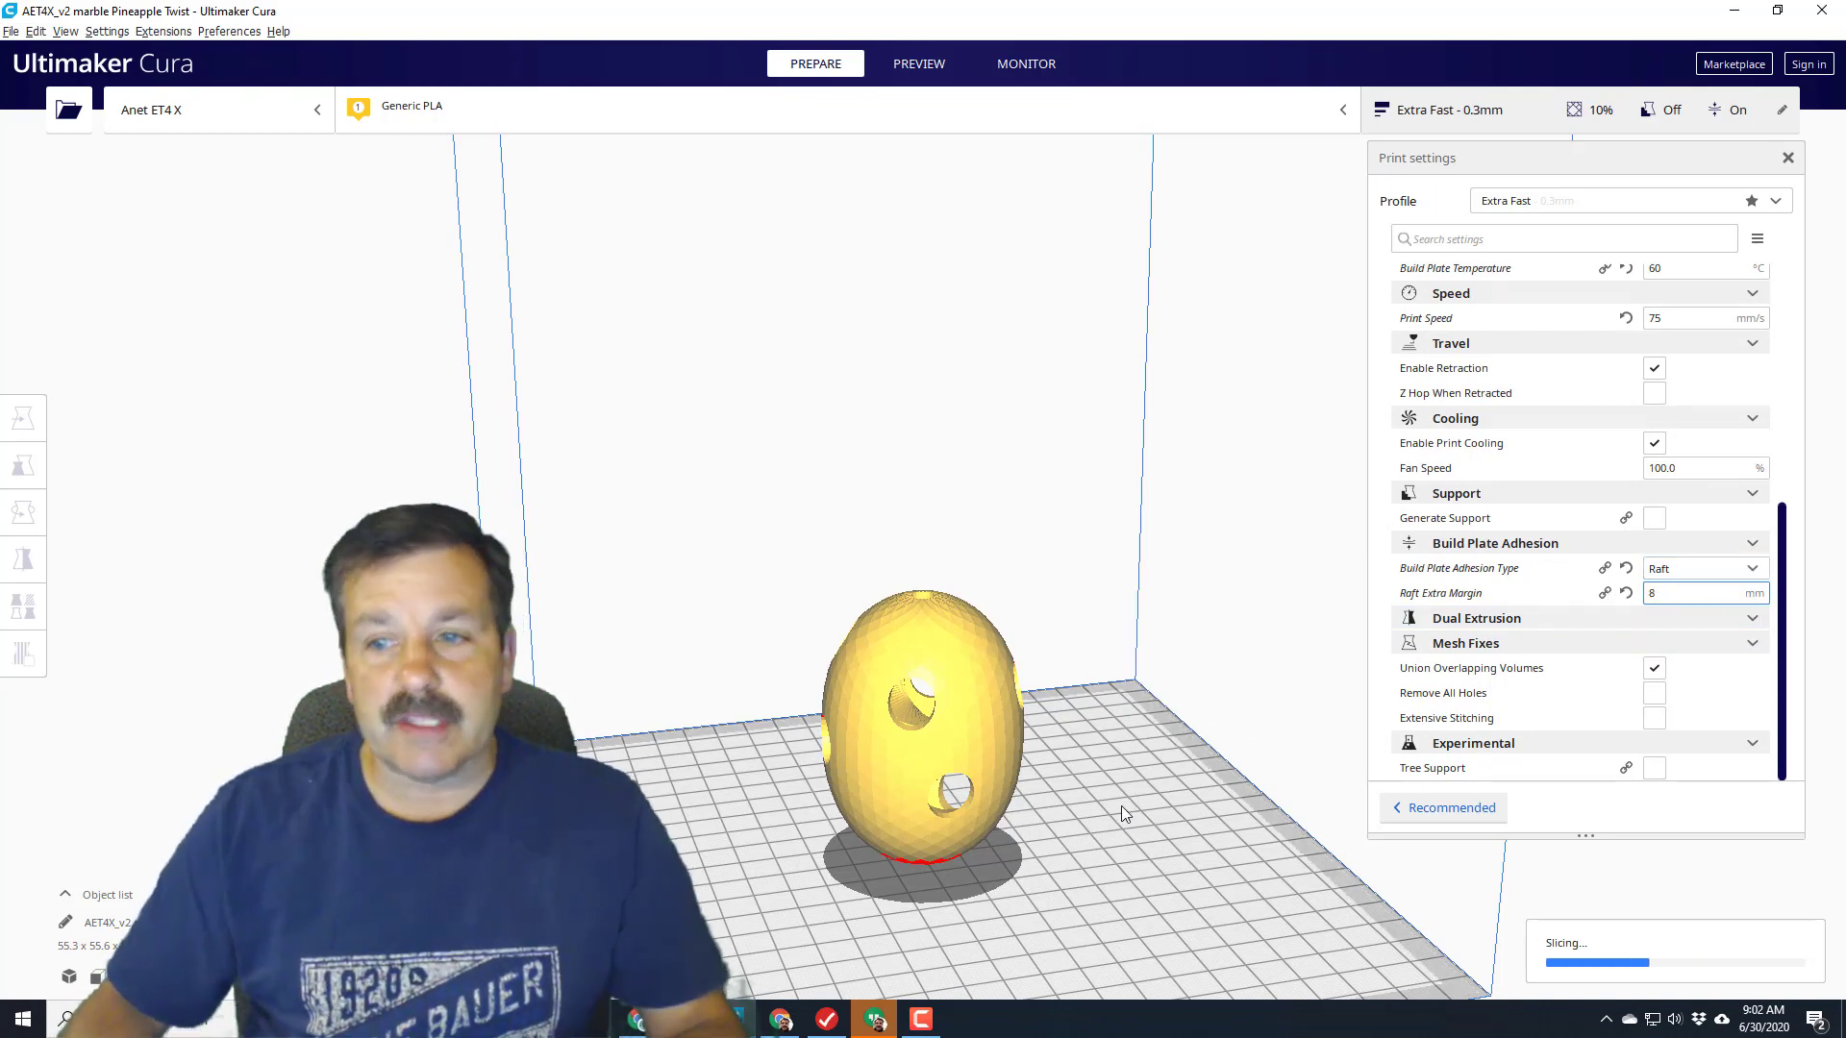
scroll(979, 754, up, 5)
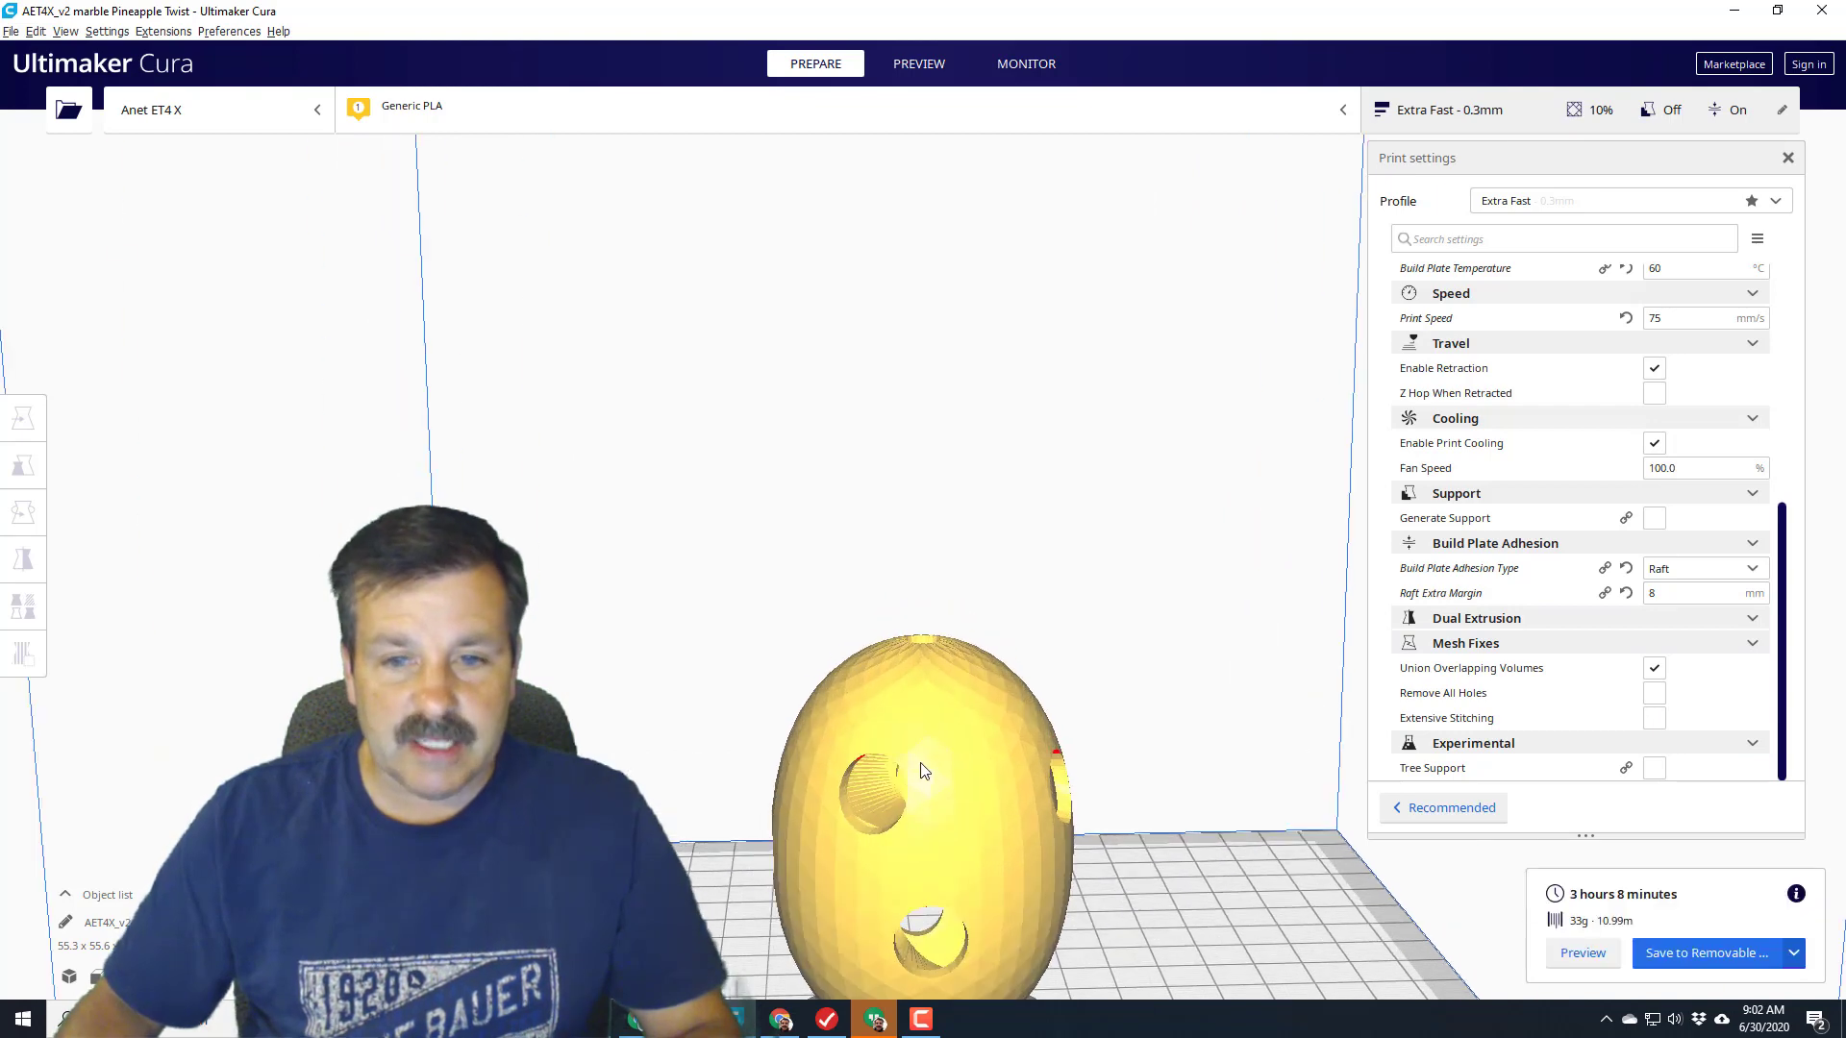
right_drag(958, 719, 1014, 700)
scroll(919, 758, down, 3)
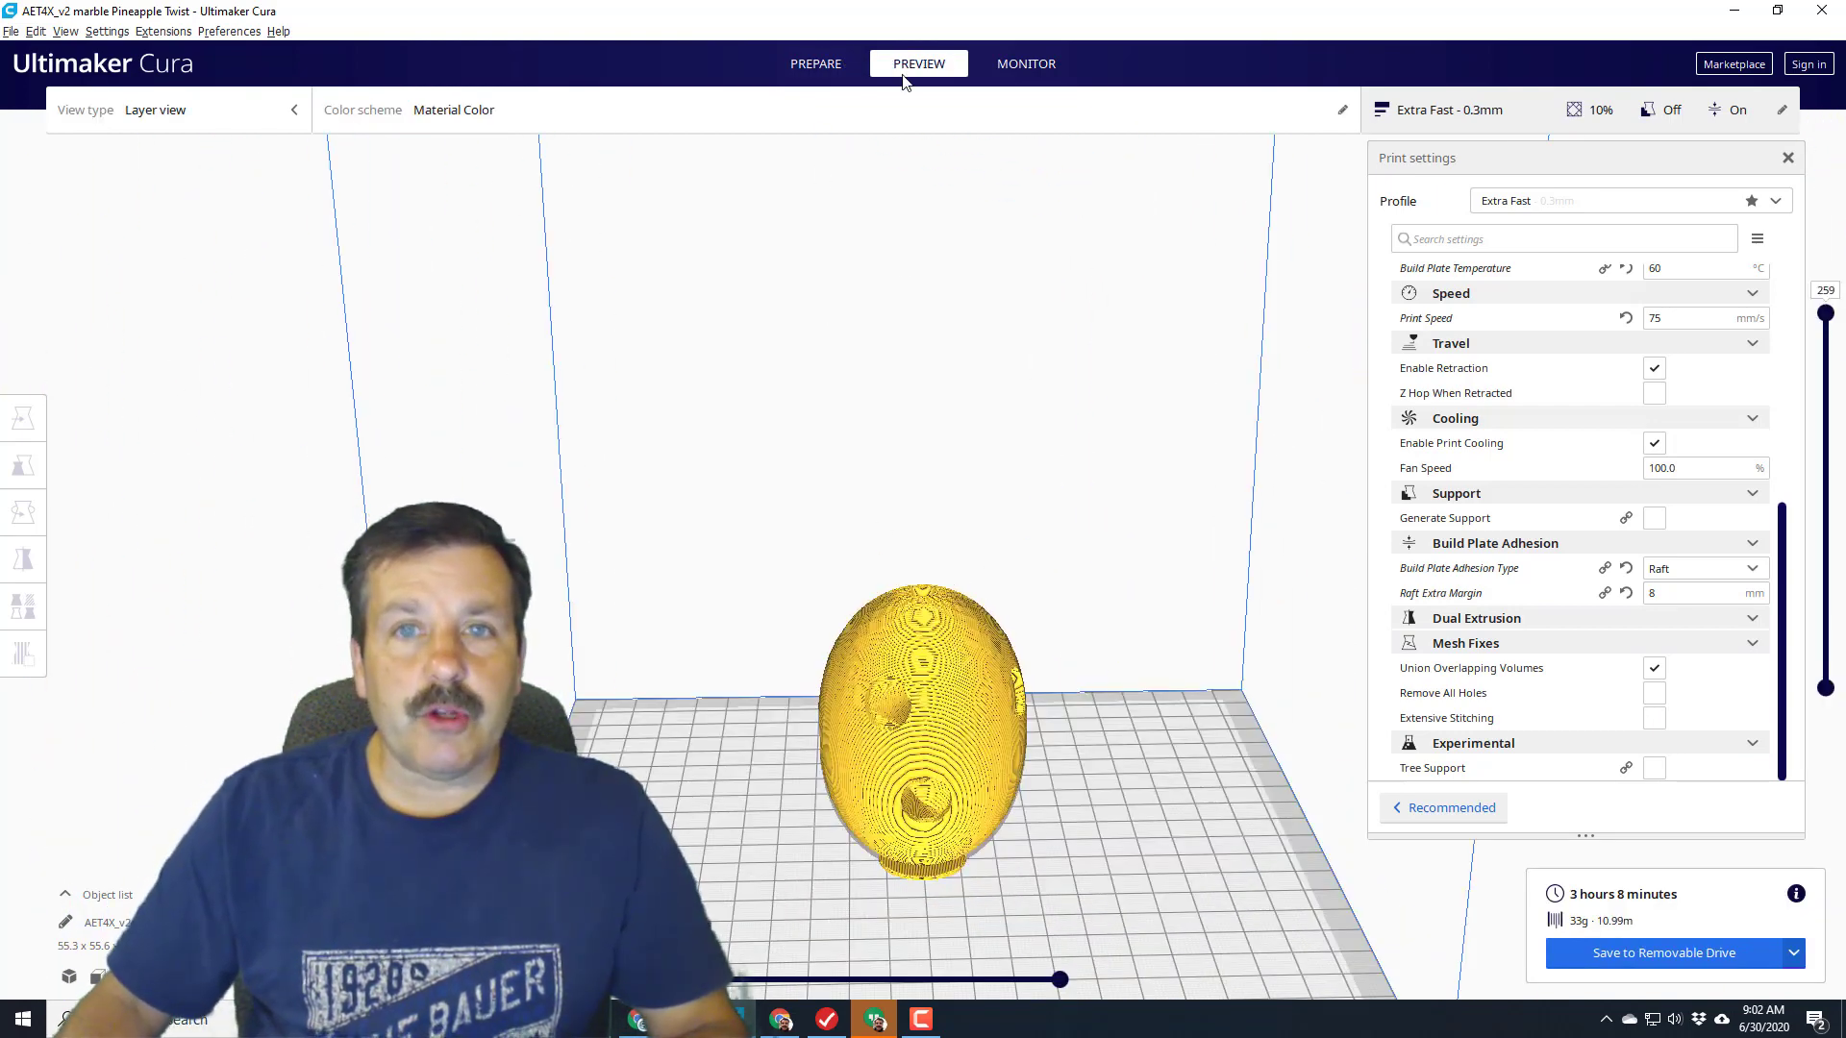
click(1788, 159)
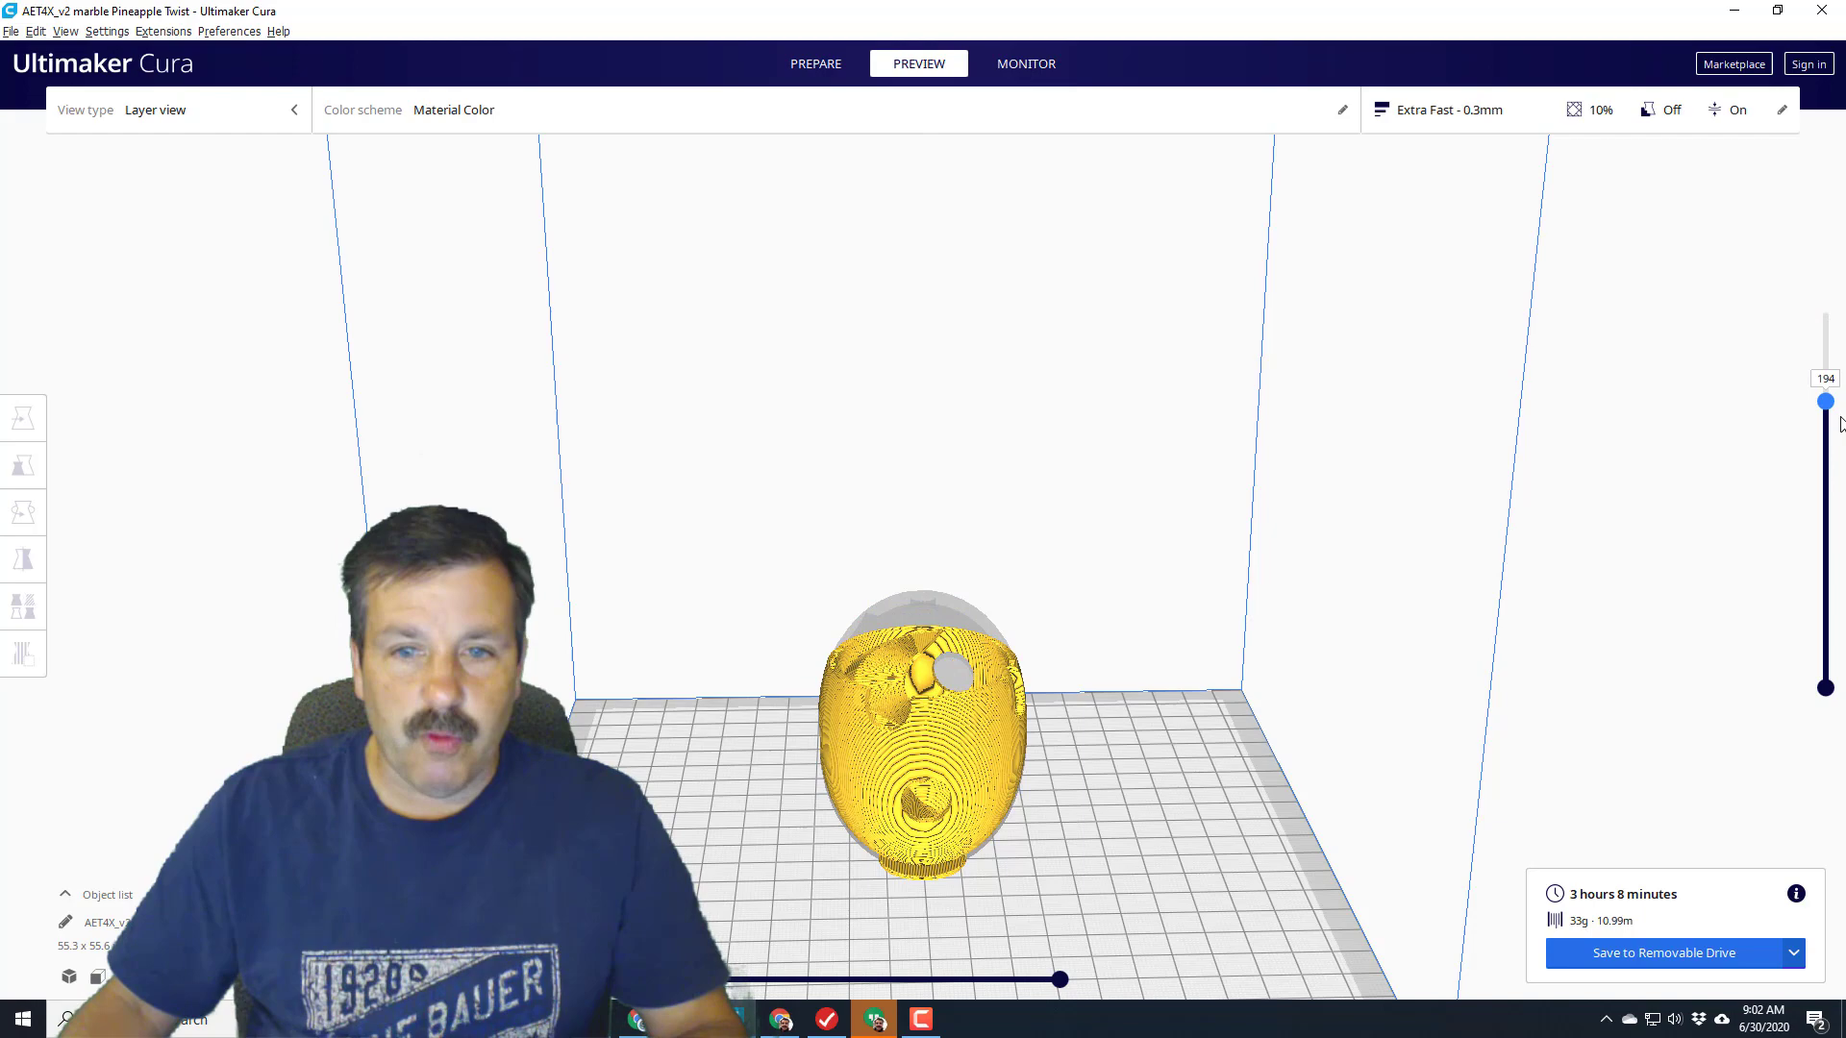
scroll(1269, 777, up, 2)
mouse_move(1204, 771)
right_down()
mouse_move(1438, 722)
mouse_move(1240, 769)
right_up()
drag(1827, 424, 1841, 555)
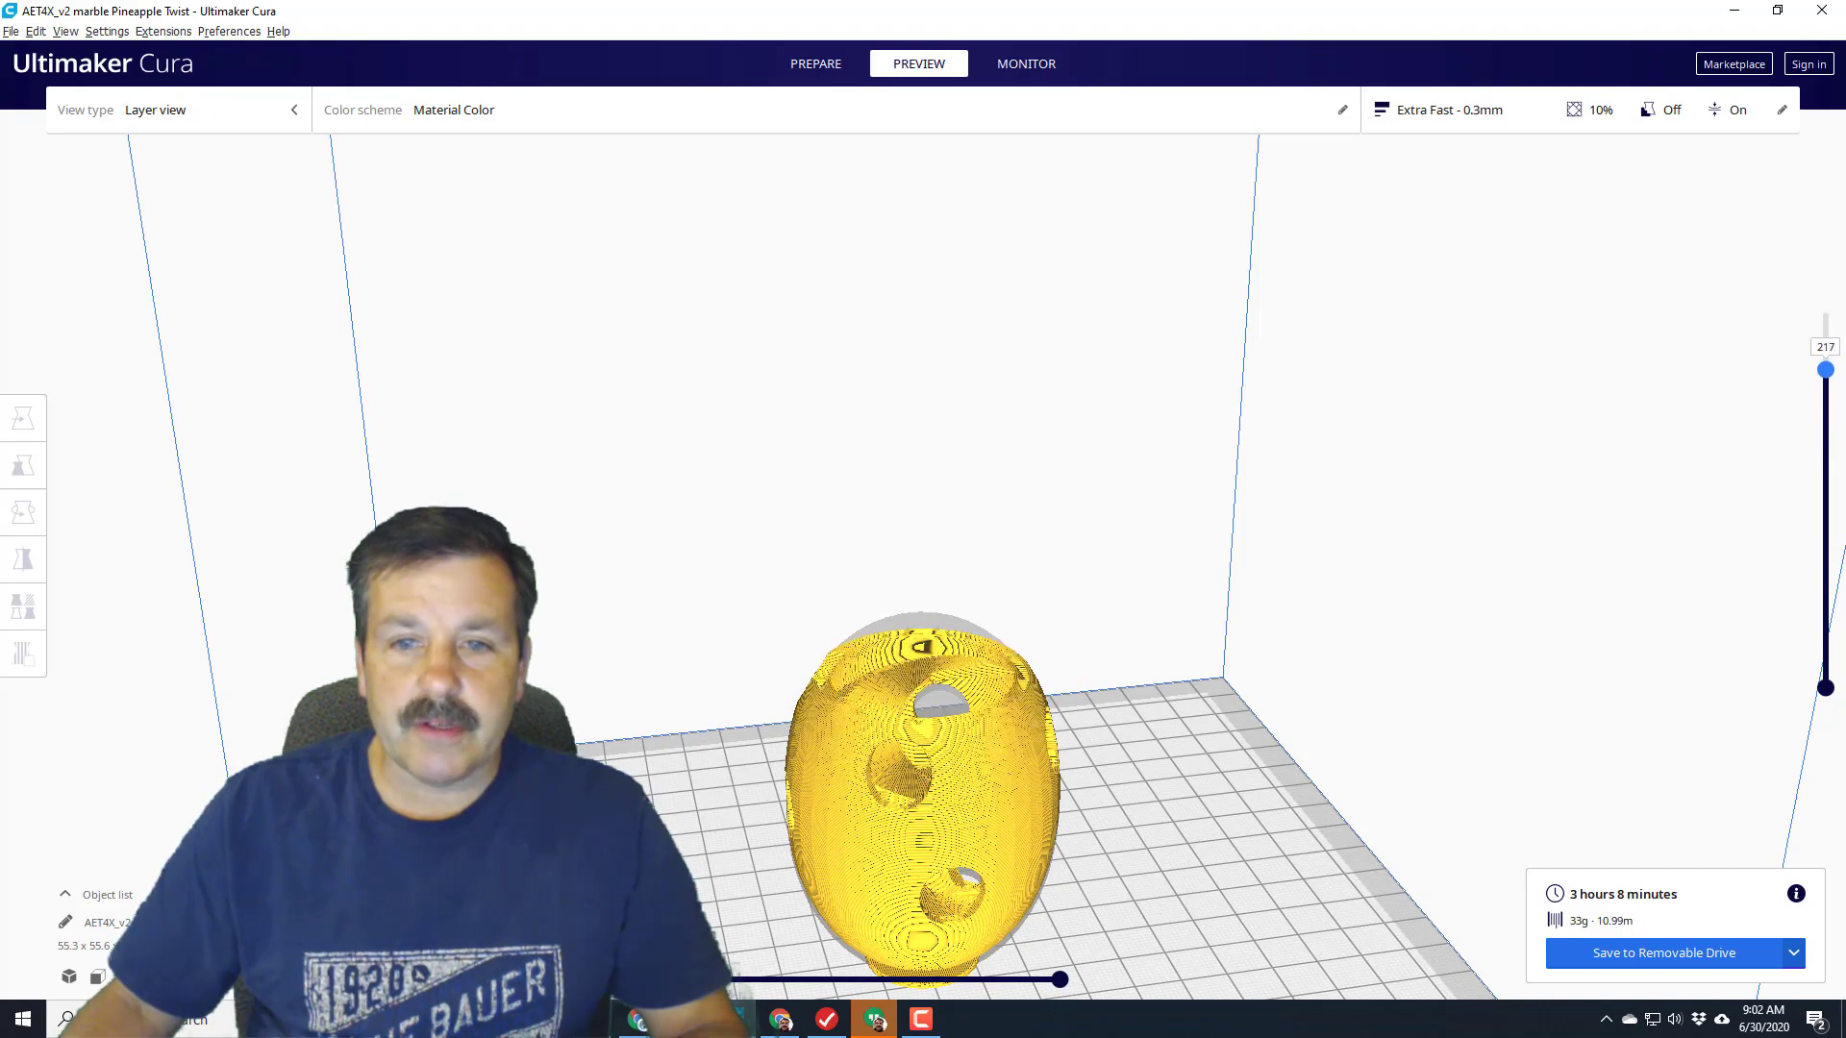
drag(1825, 316, 1825, 313)
right_drag(1484, 528, 1329, 327)
mouse_move(960, 775)
right_down()
mouse_move(1162, 568)
mouse_move(1134, 717)
mouse_move(1042, 813)
mouse_move(967, 744)
right_up()
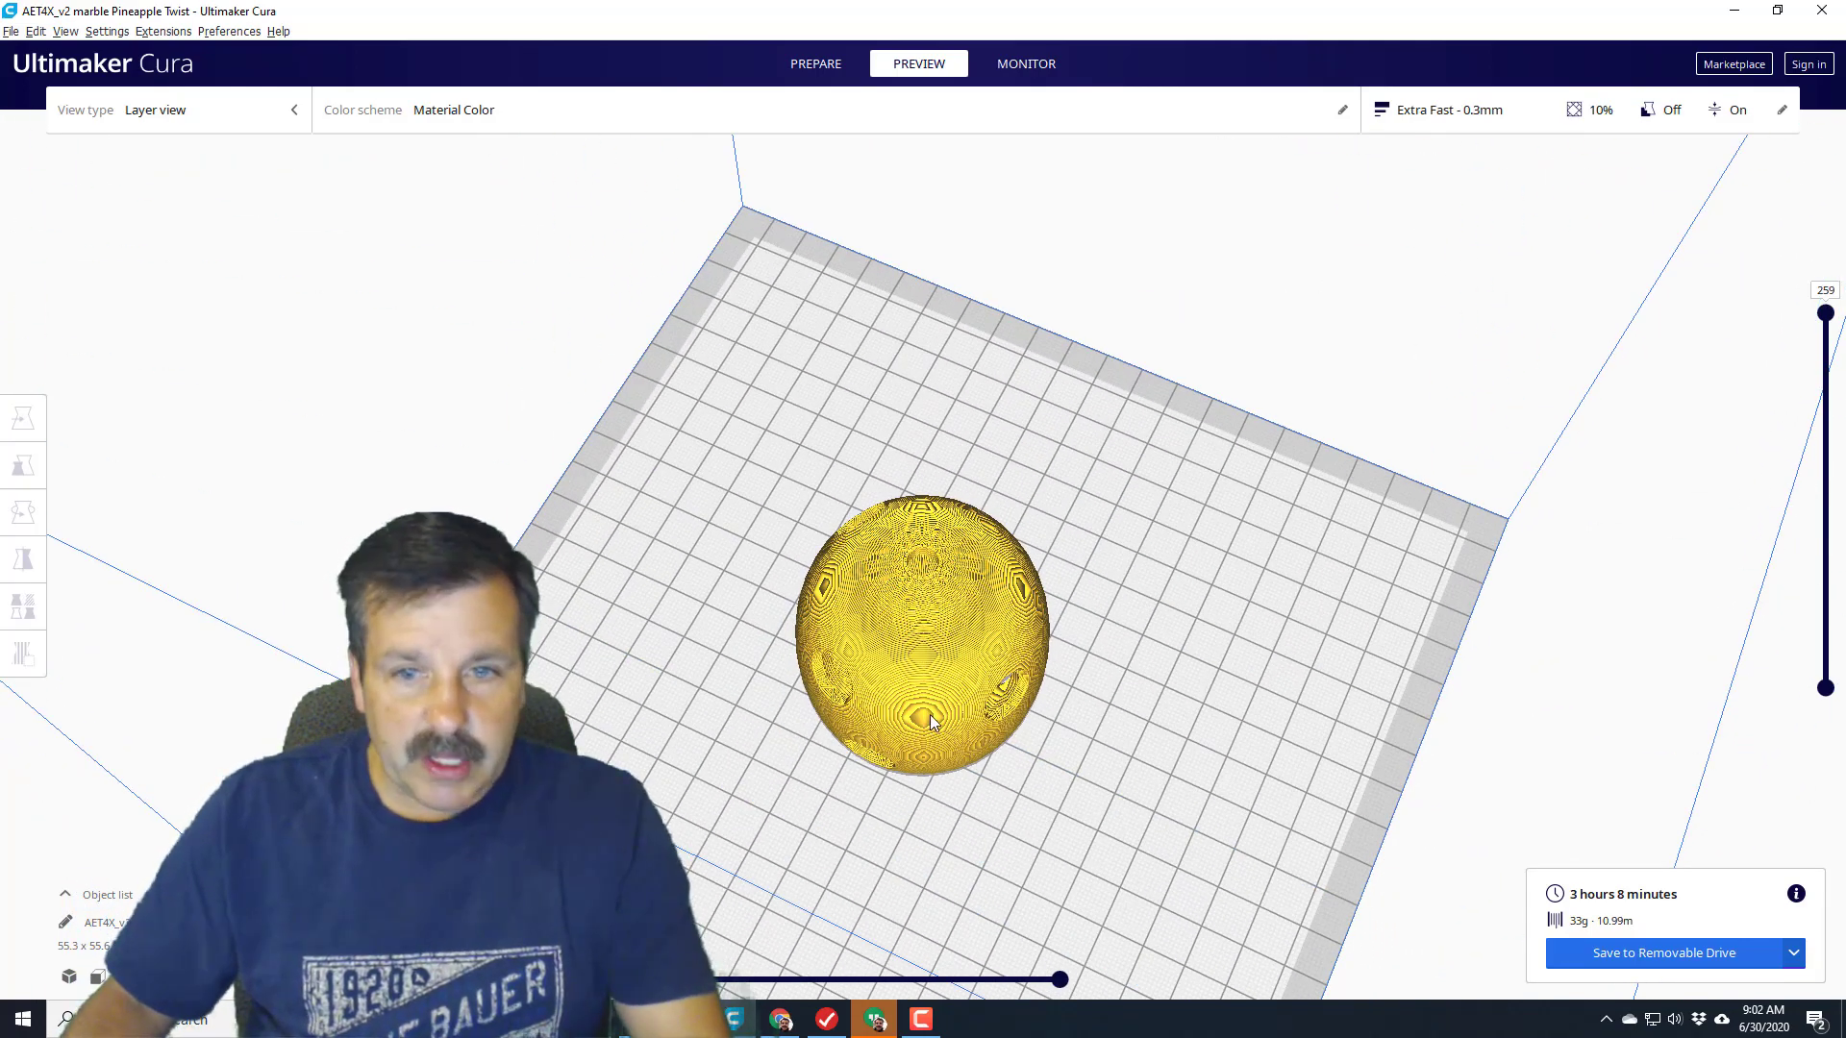
scroll(930, 713, up, 5)
scroll(954, 776, up, 2)
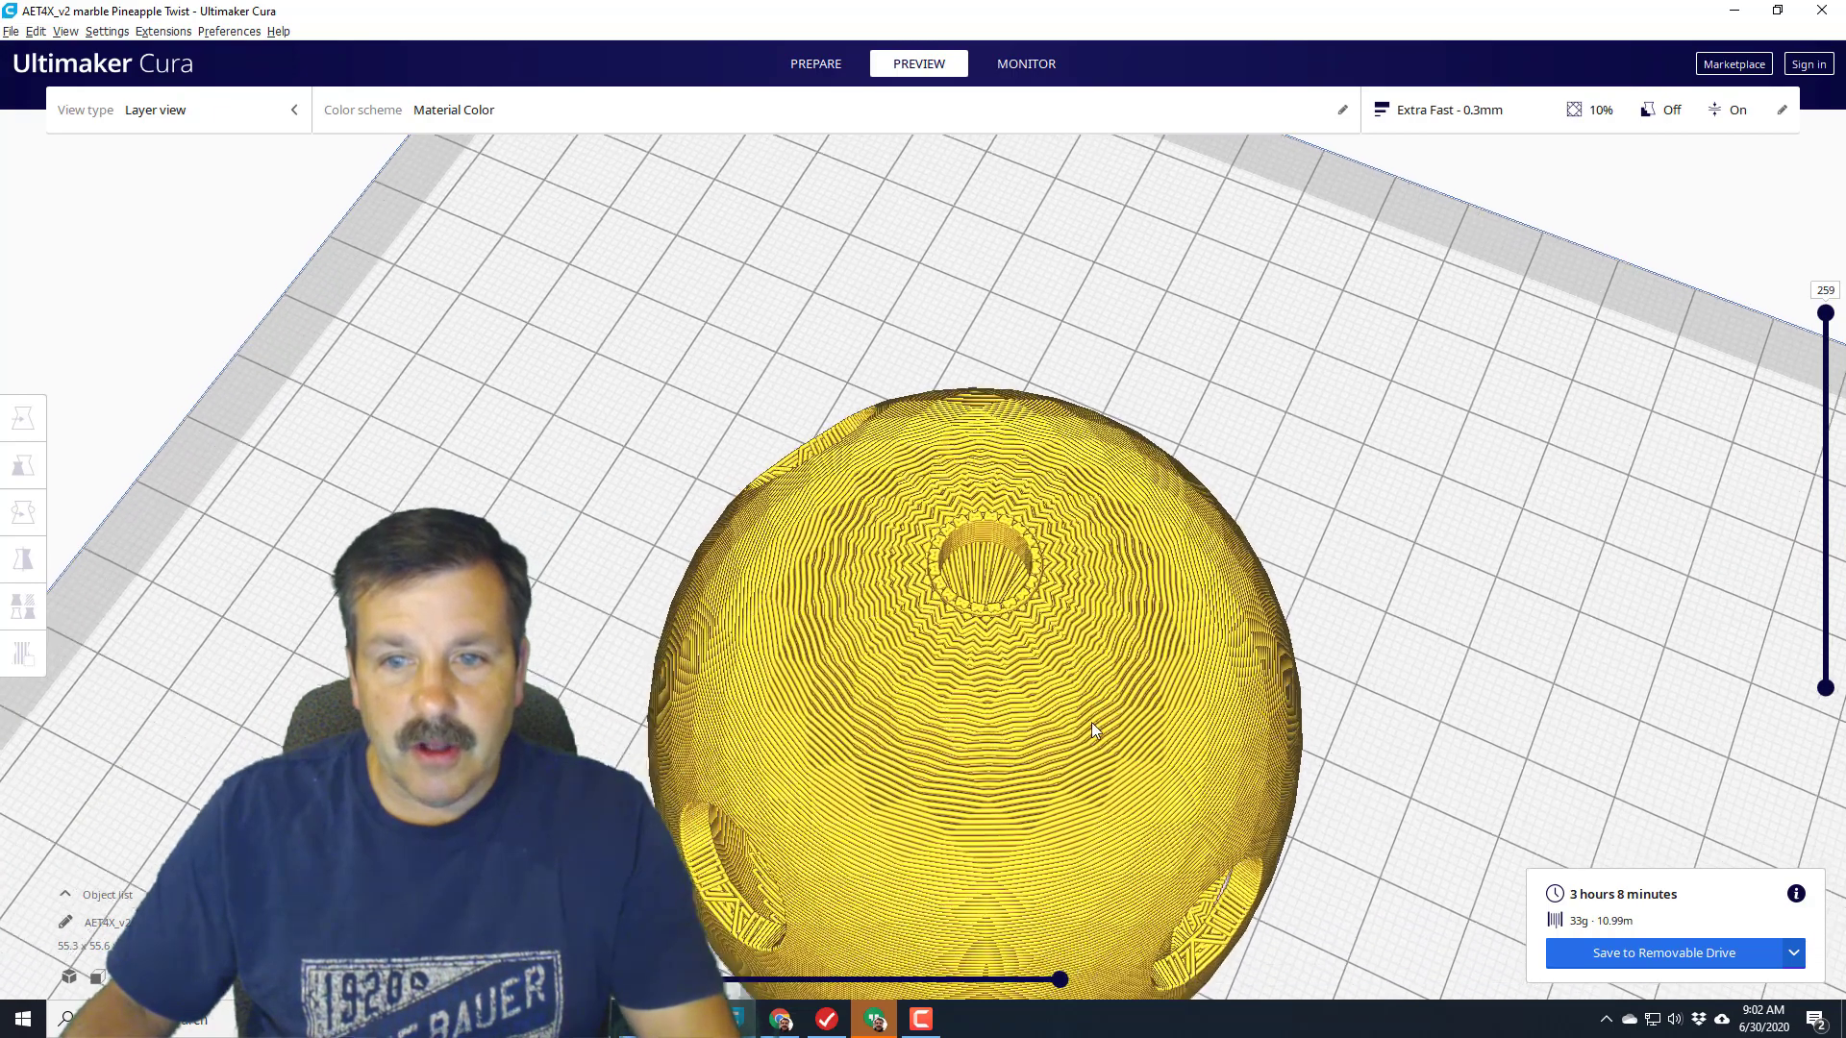
right_drag(1092, 723, 981, 673)
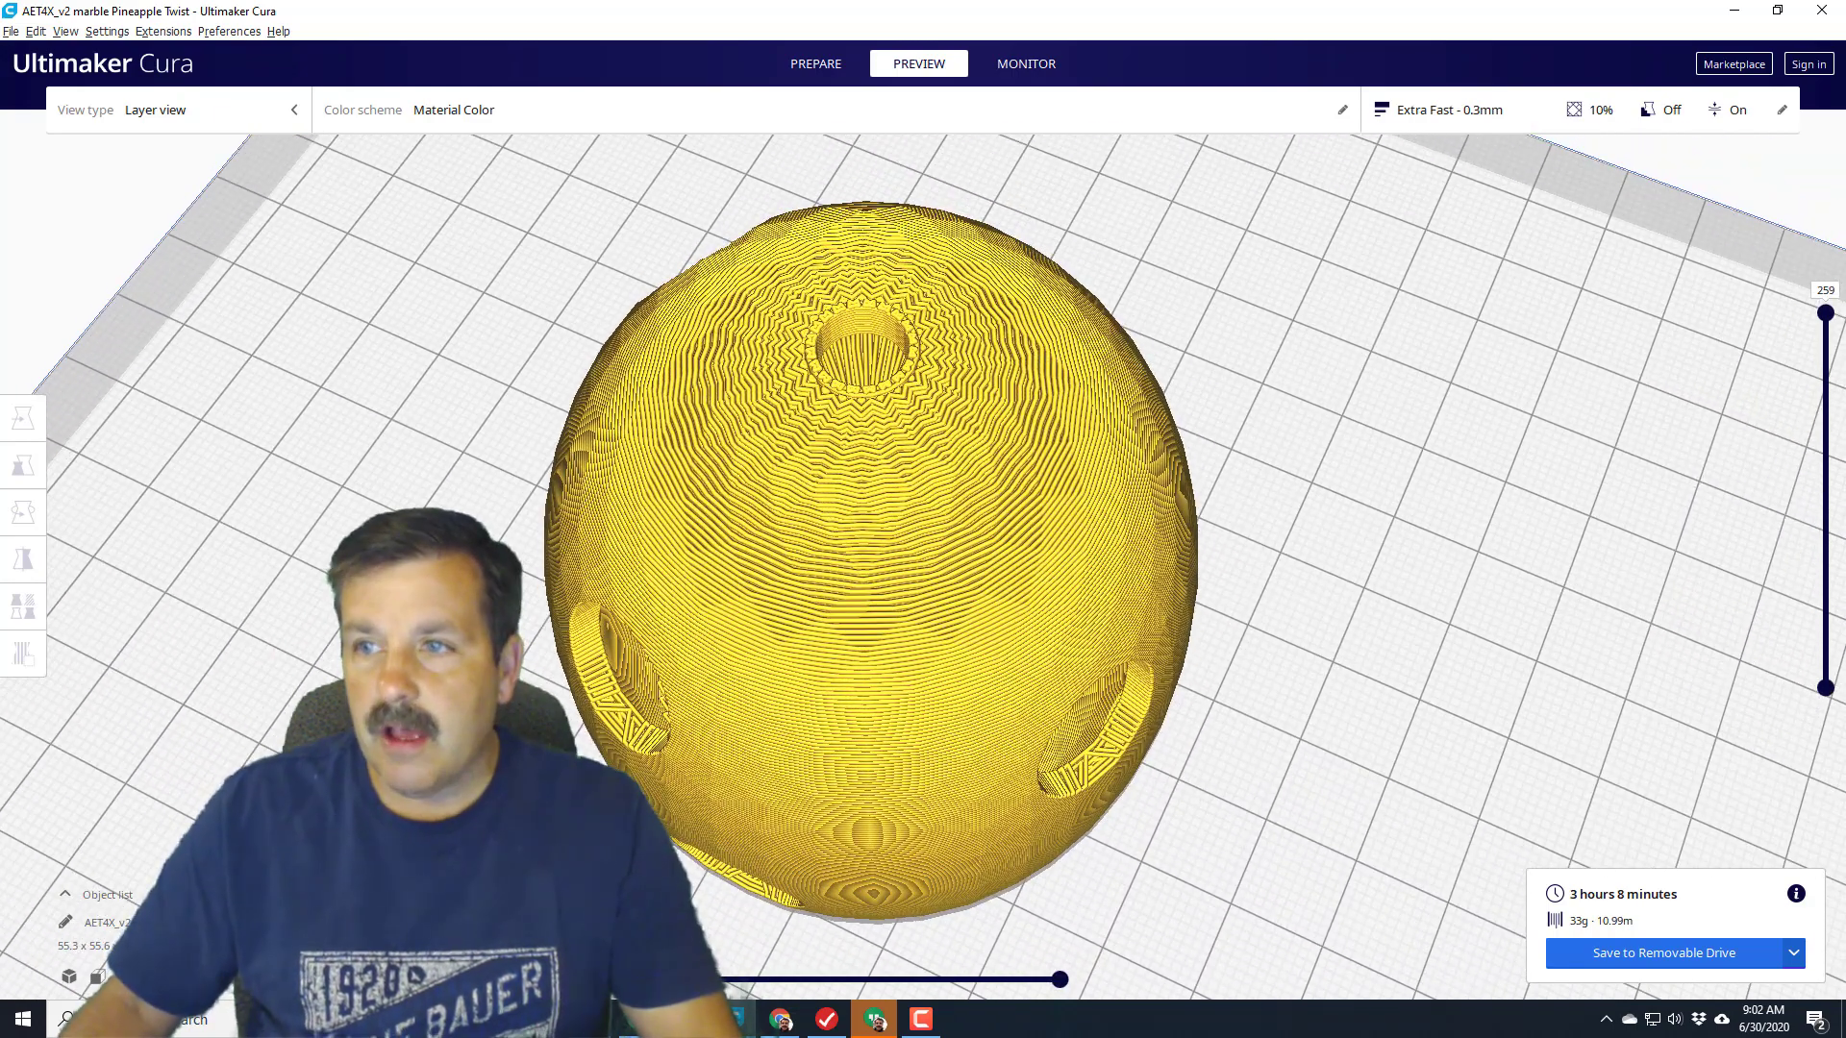
Raise infill density from 10 to 20% and step through the re-sliced egg's layers
click(1466, 116)
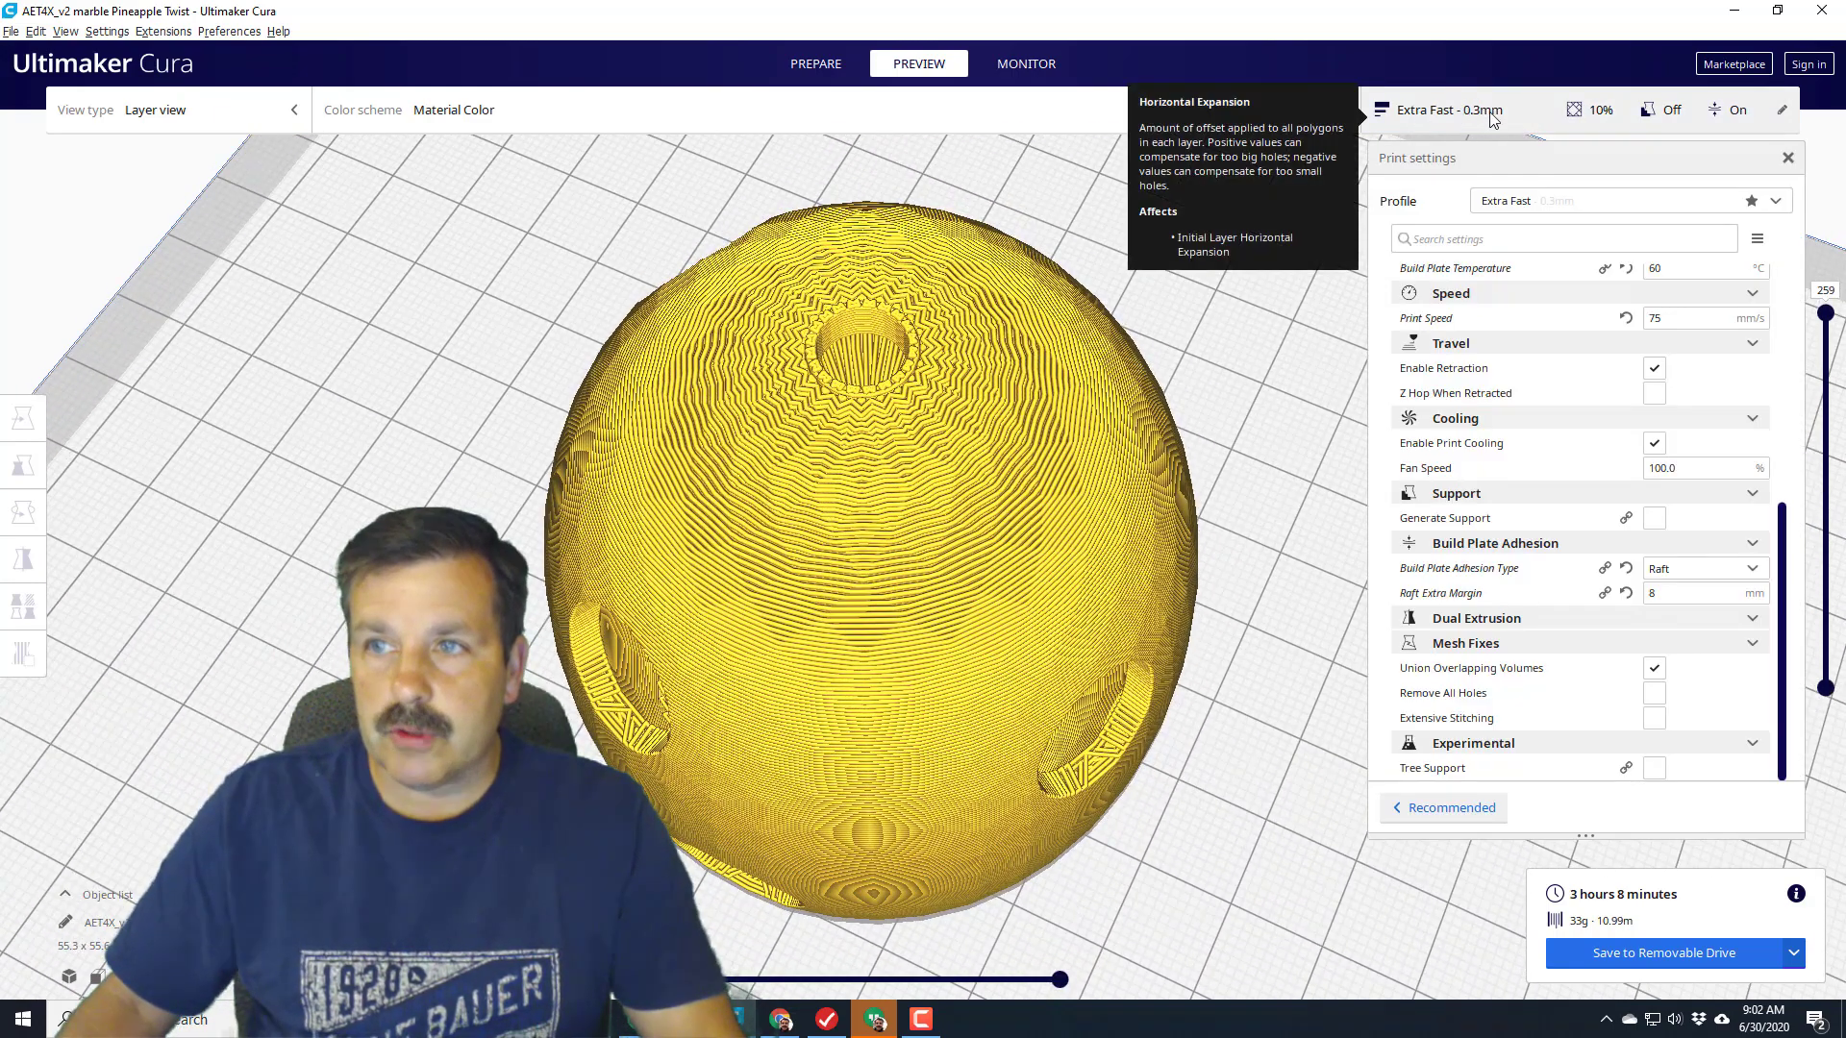
click(1788, 158)
click(1531, 115)
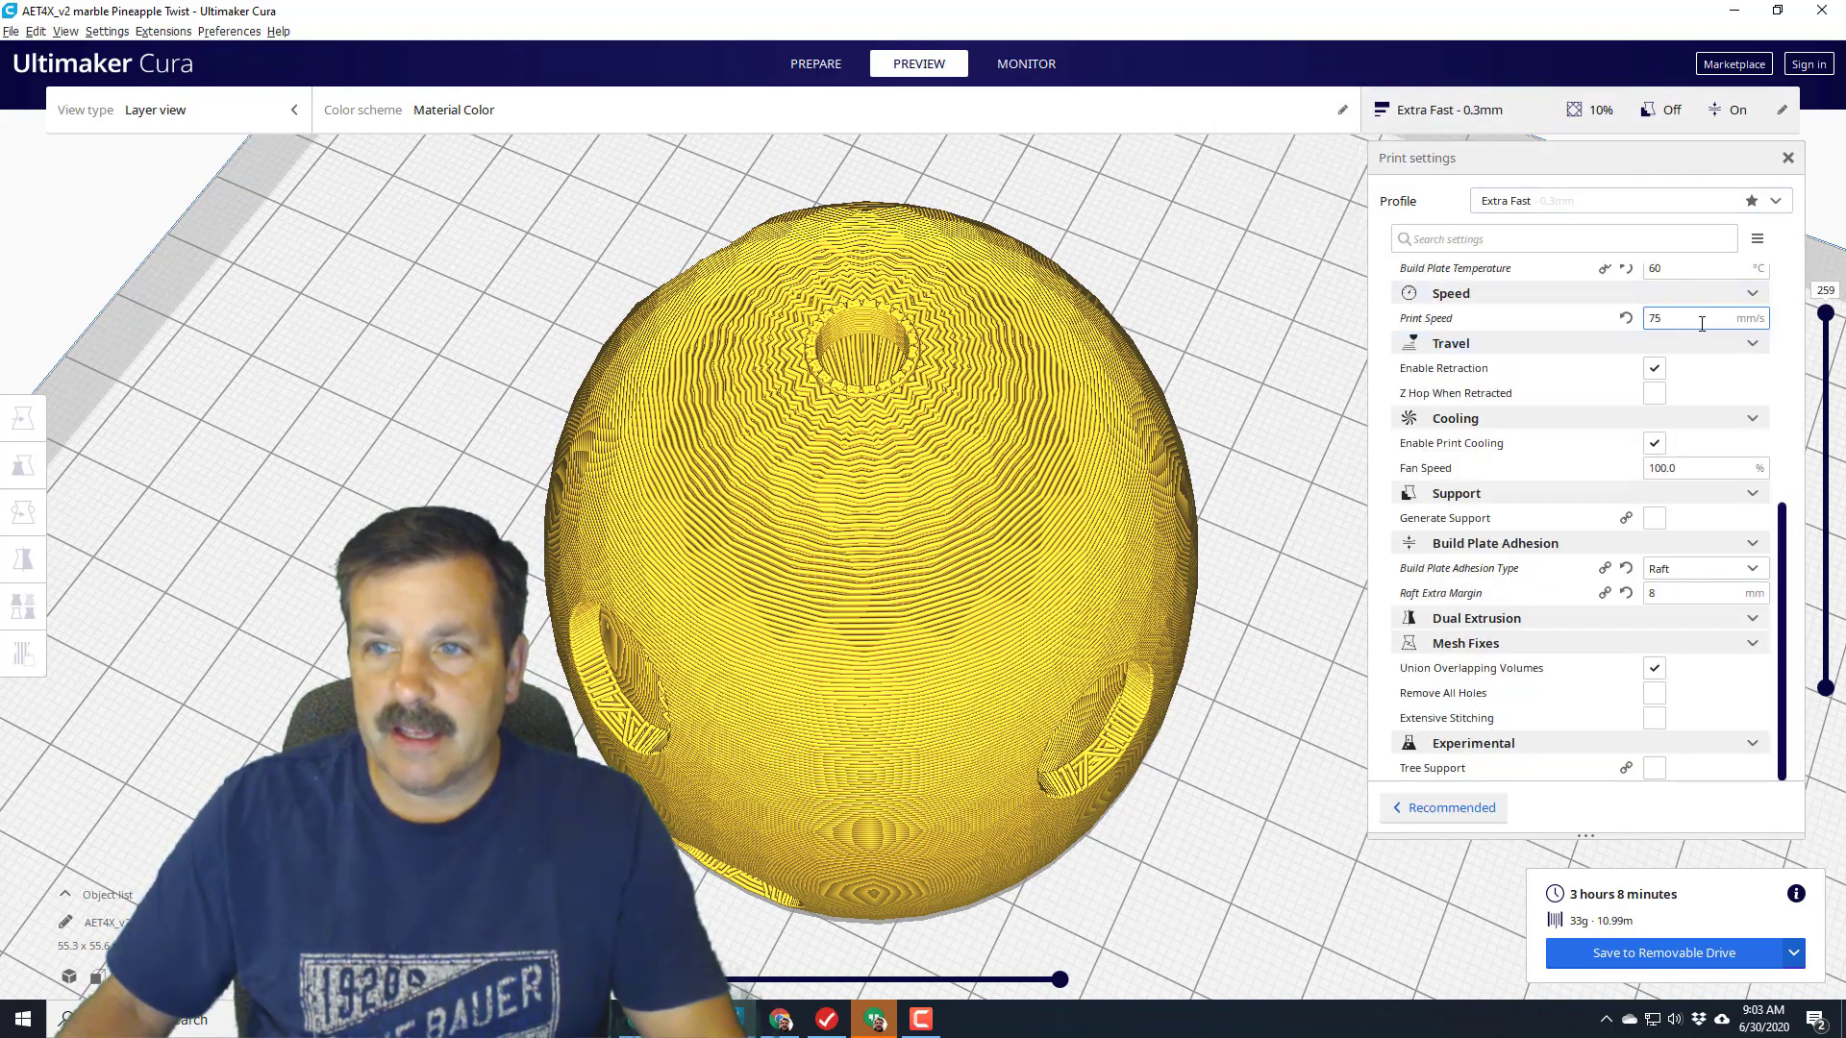
scroll(1695, 336, up, 3)
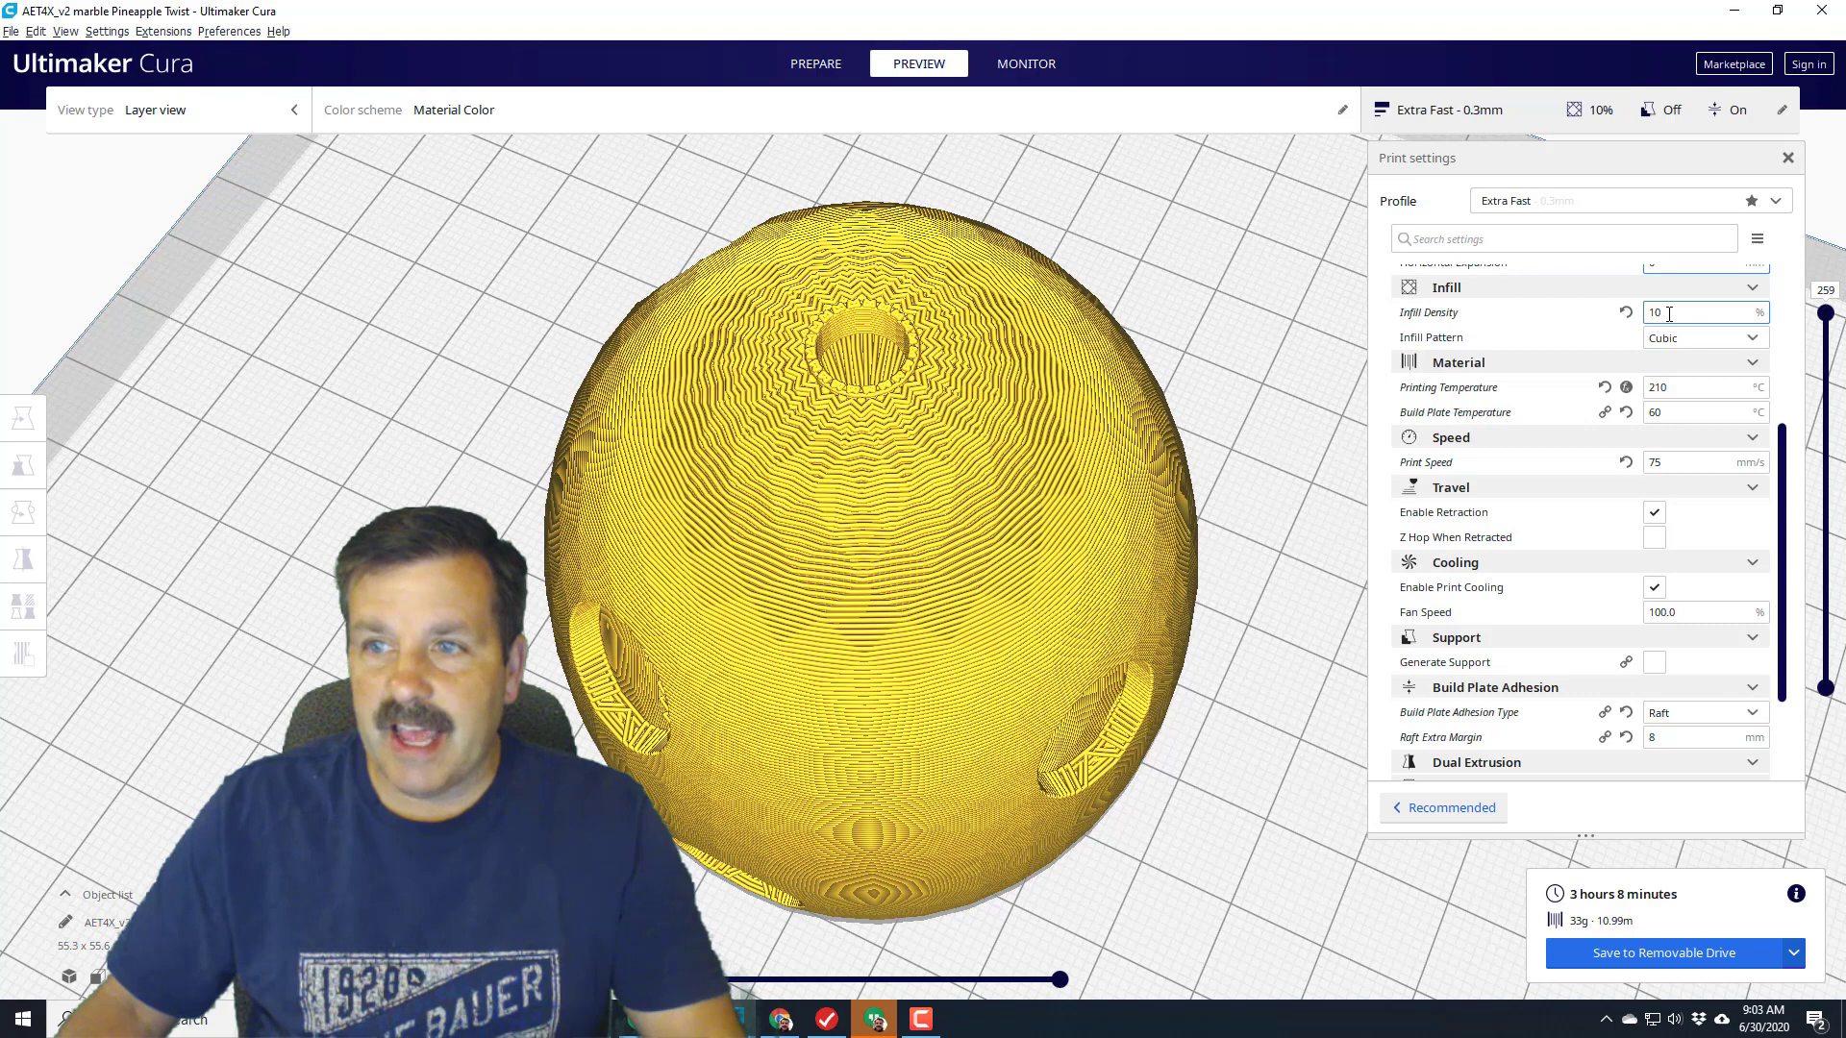
drag(1670, 314, 1654, 314)
text(2)
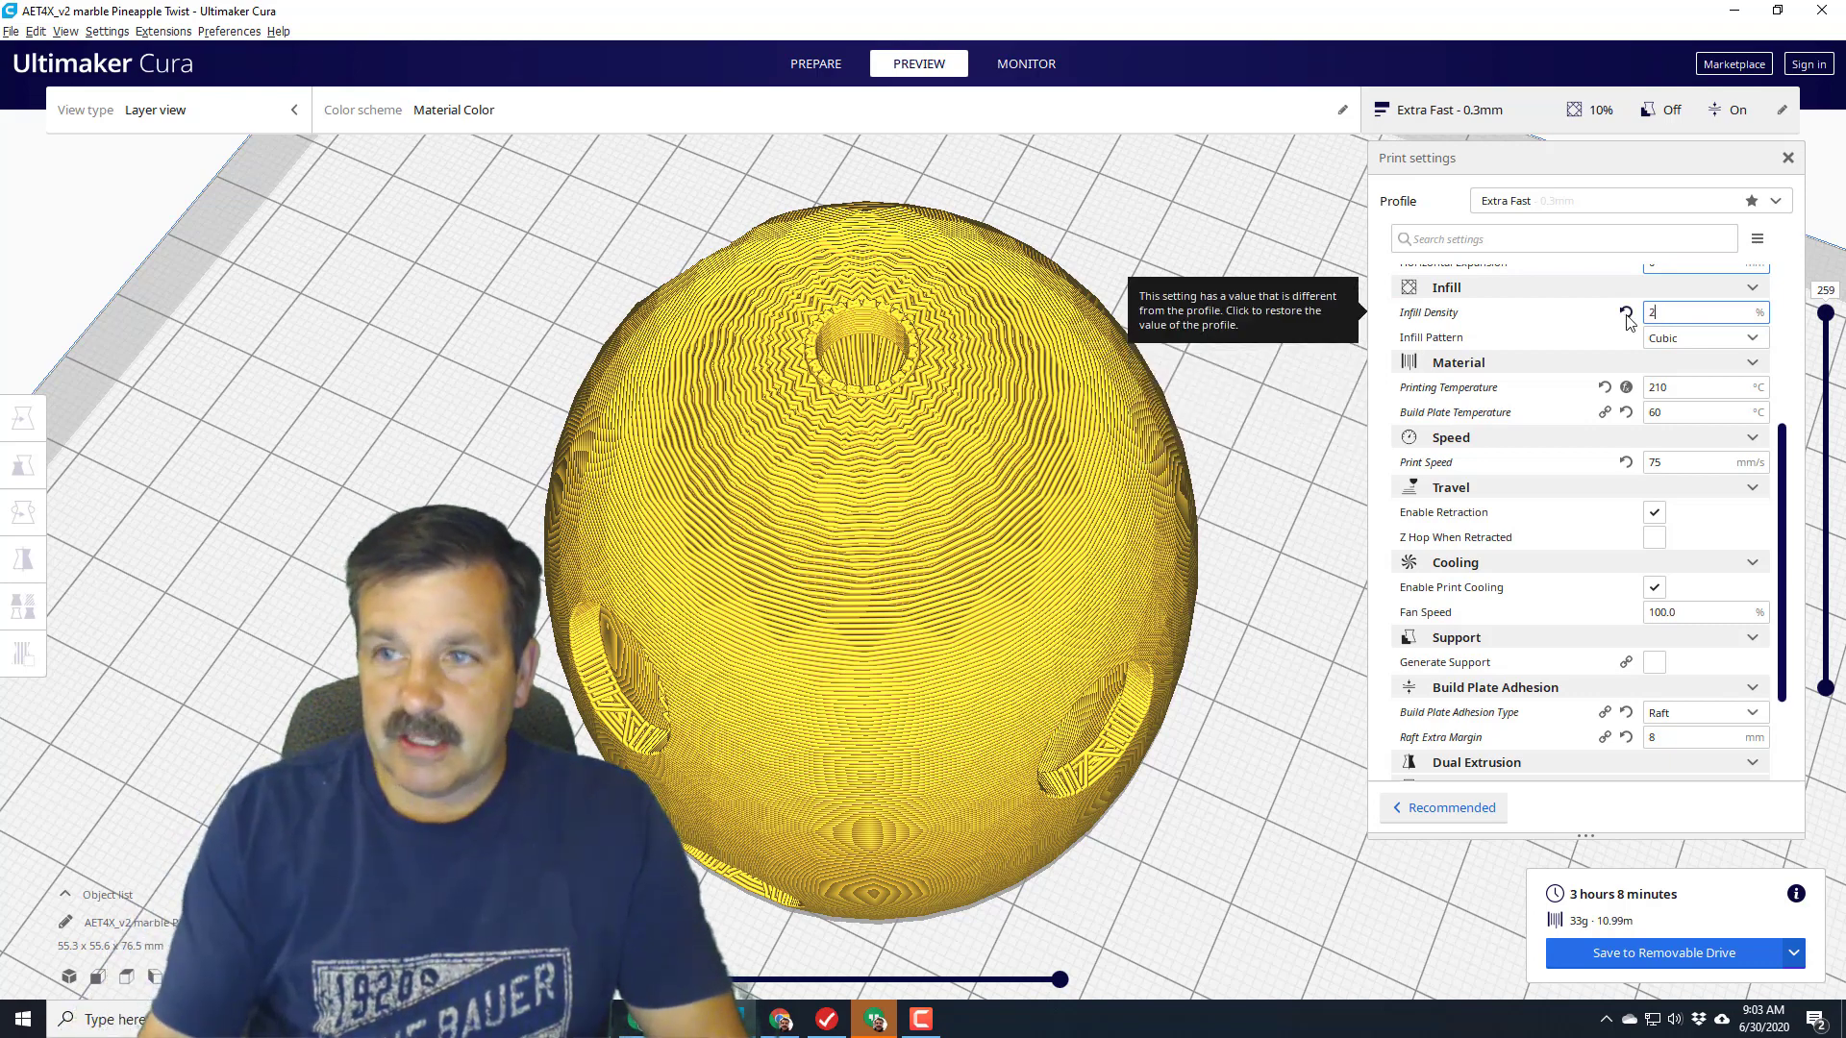
text(0)
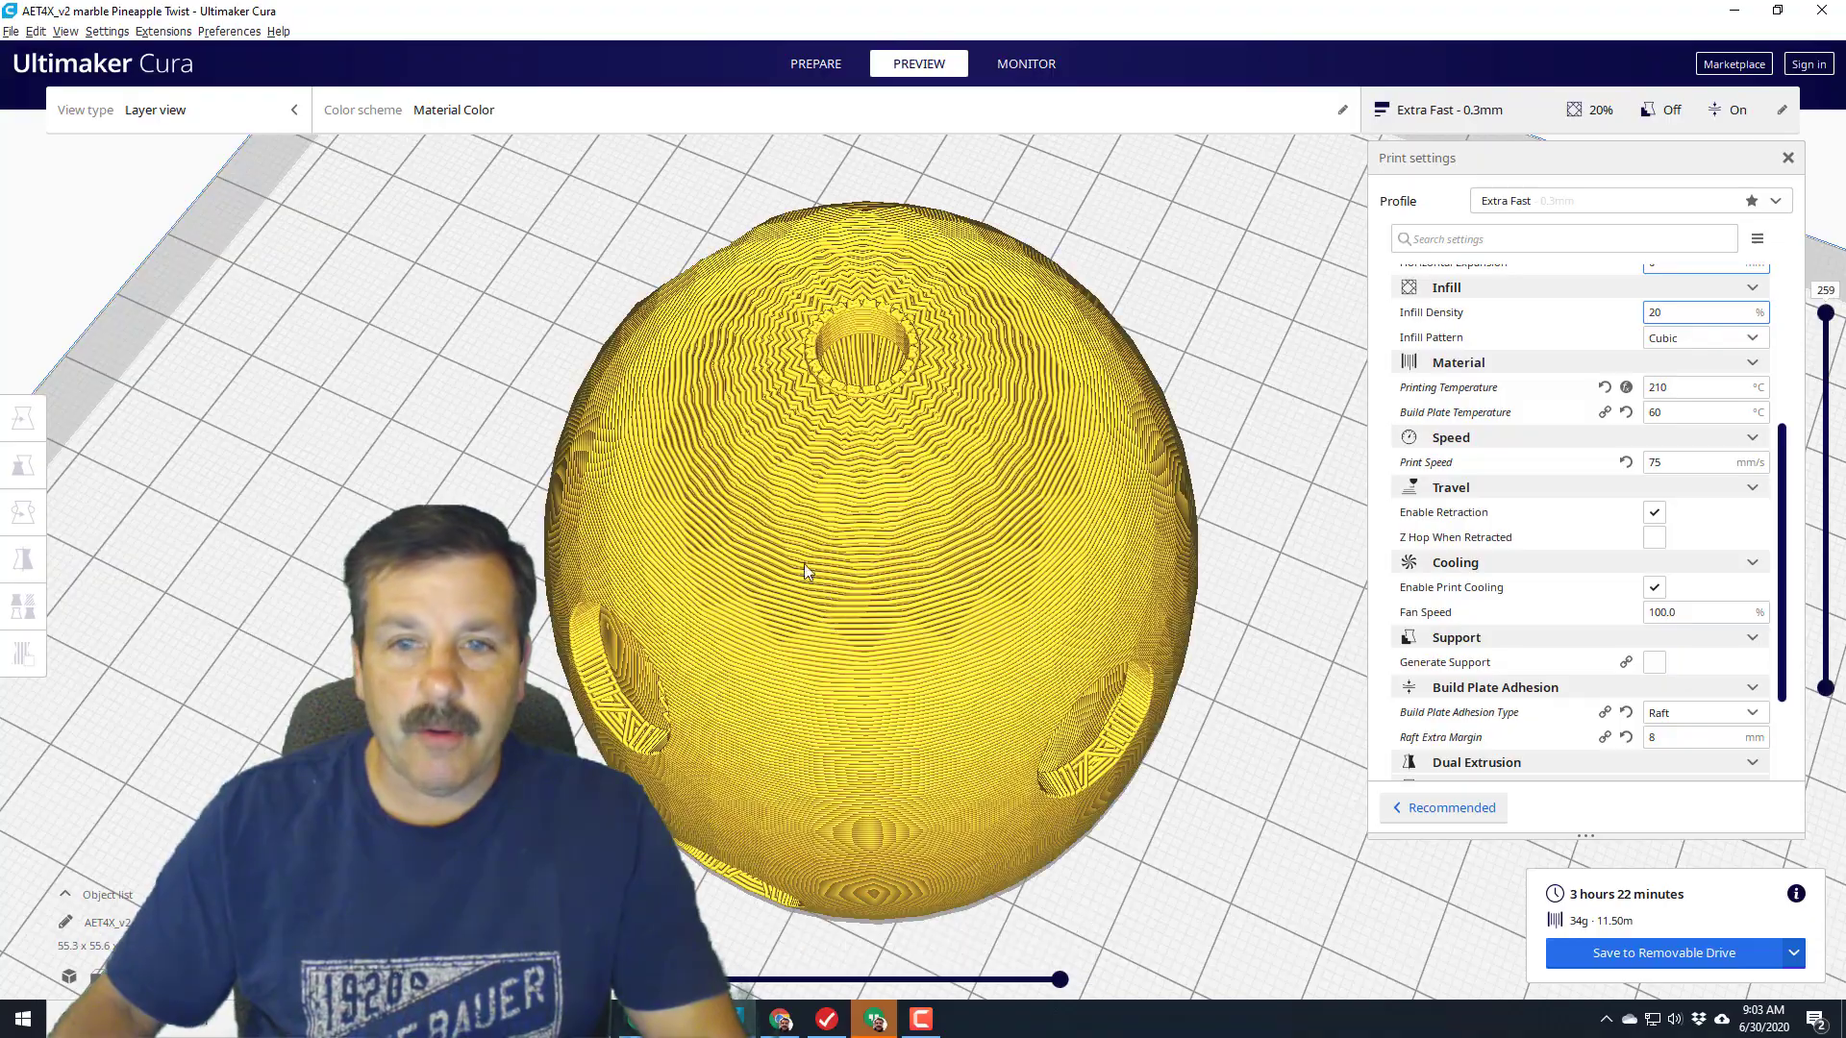
scroll(819, 448, up, 5)
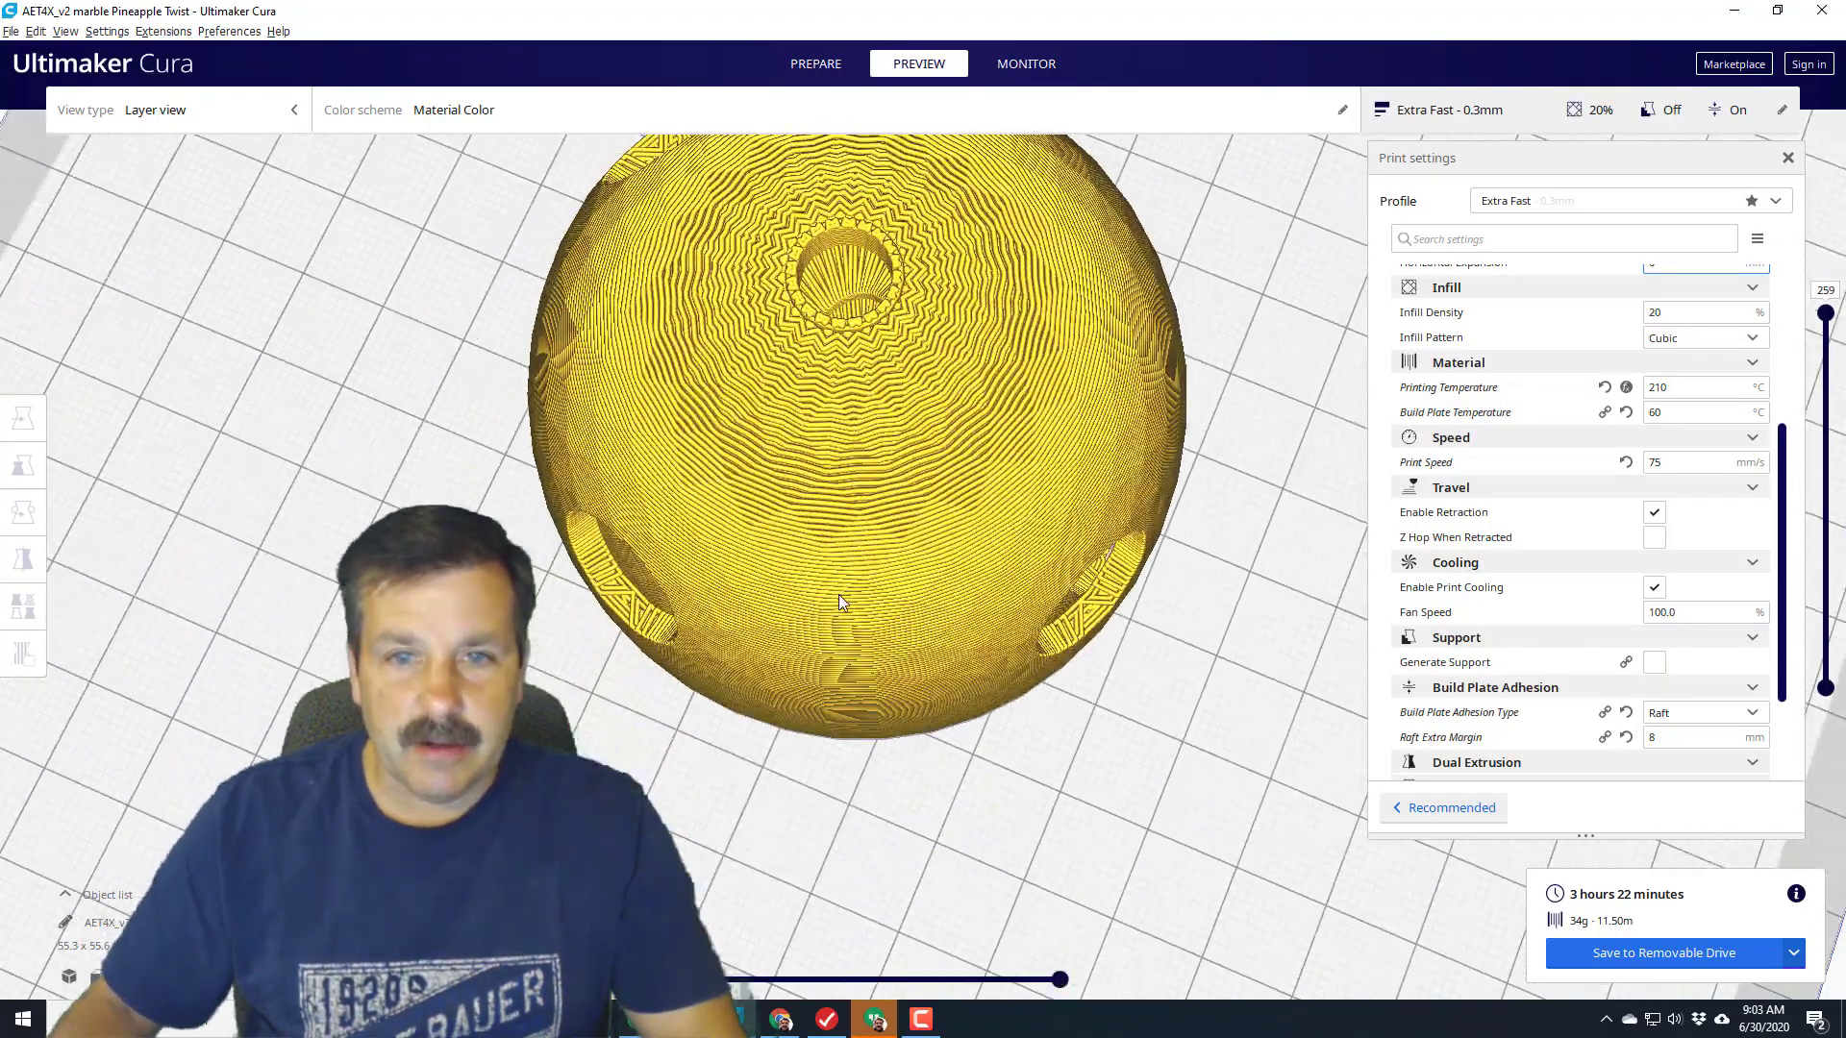
scroll(886, 587, down, 5)
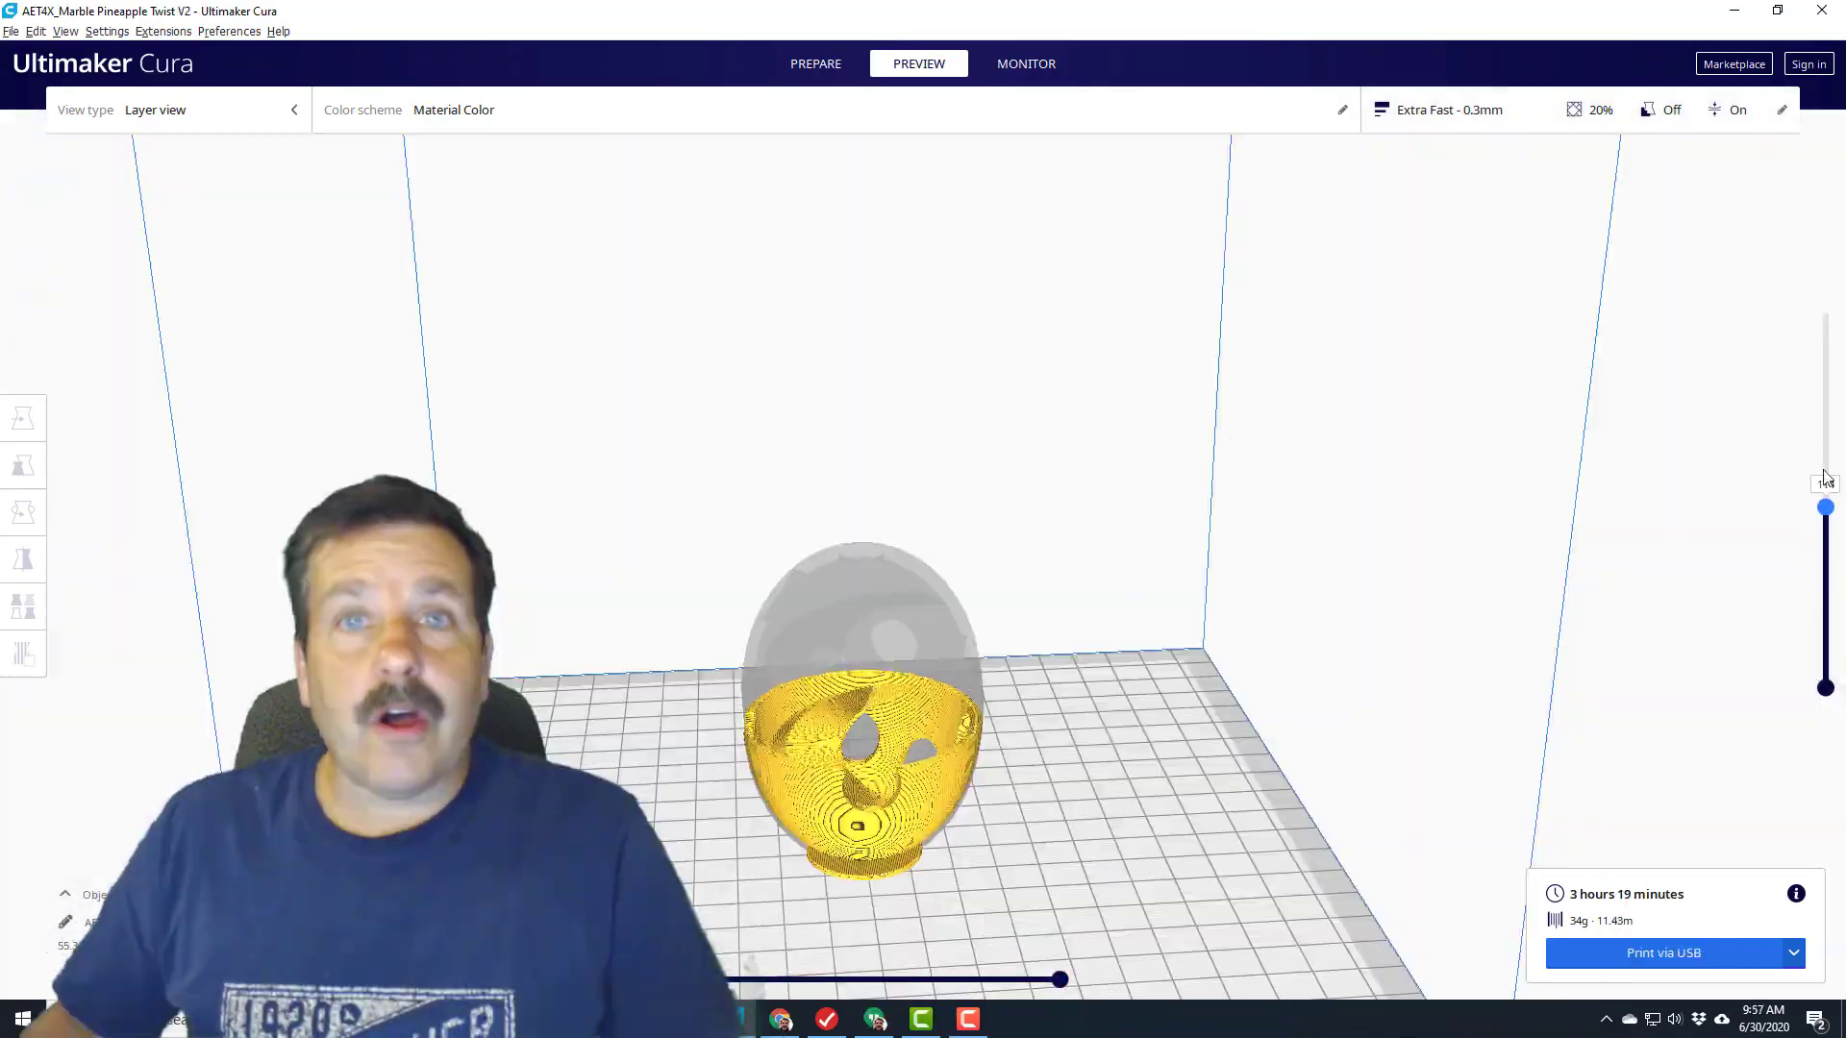
mouse_move(1827, 478)
mouse_down()
mouse_move(1826, 433)
mouse_move(1841, 512)
mouse_up()
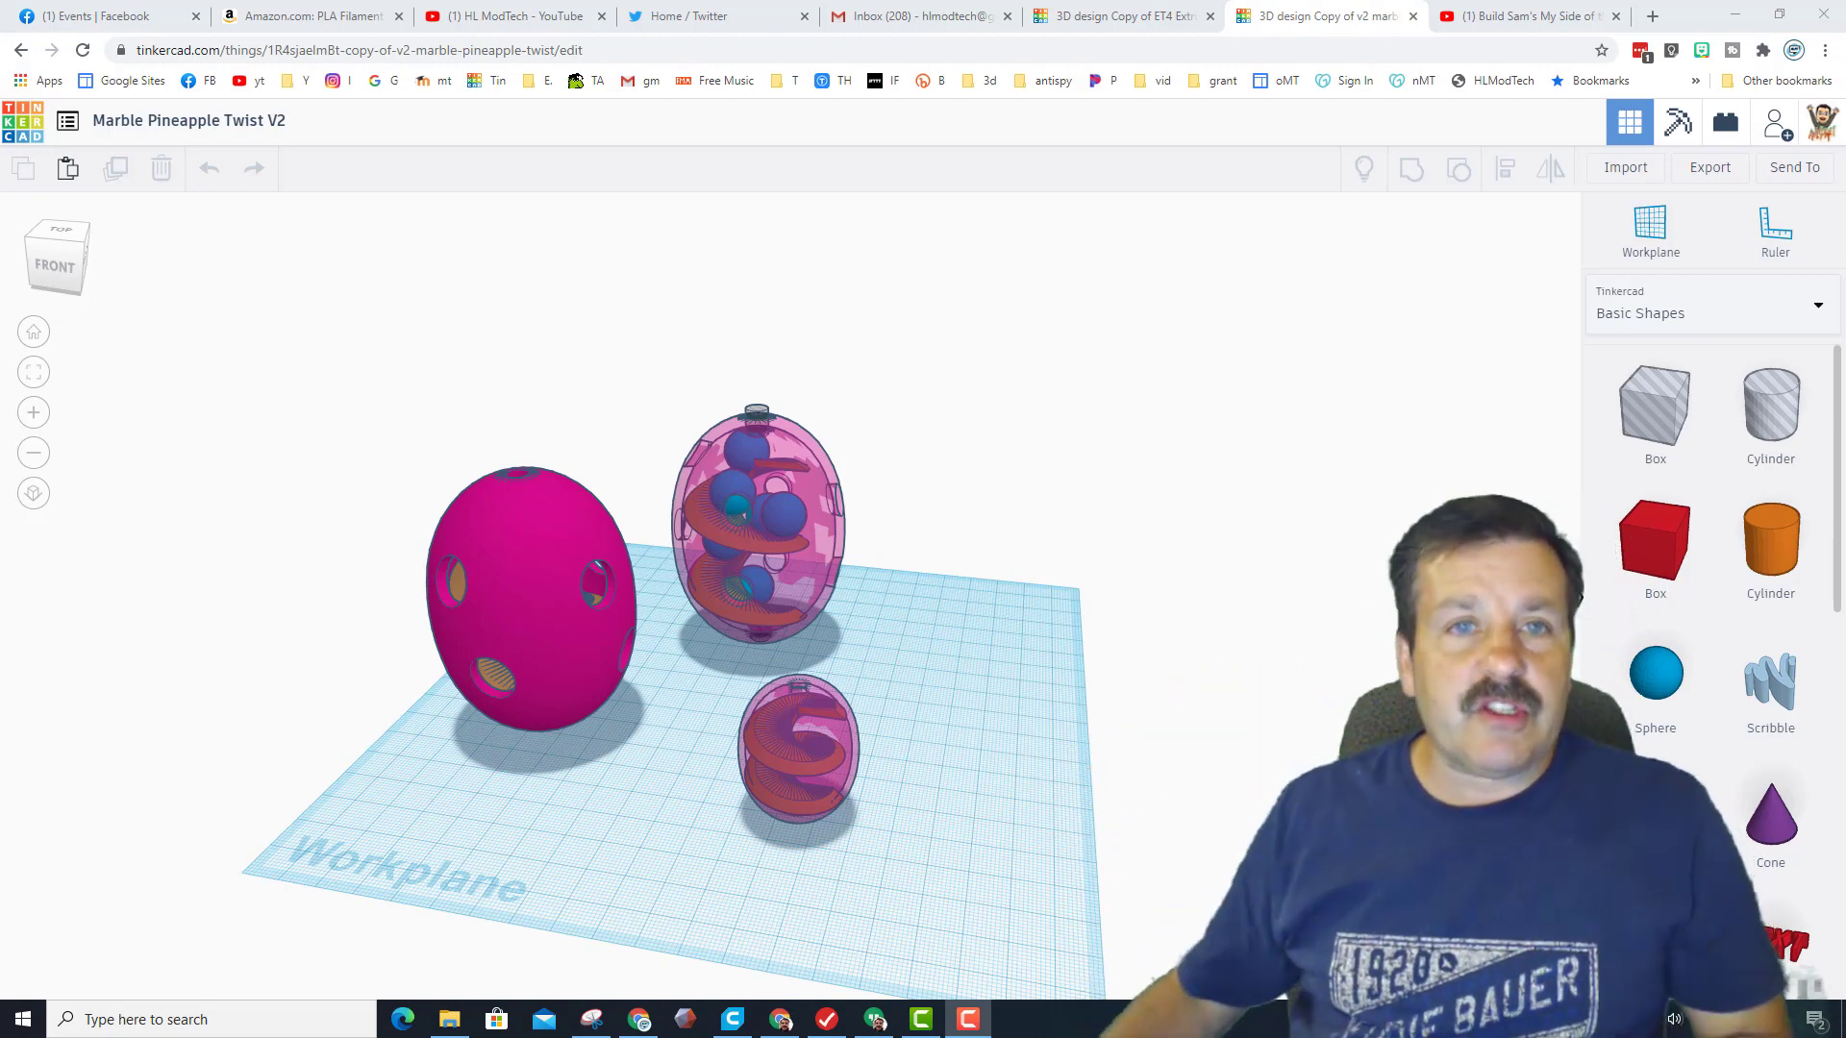
Search Tinkercad designs for 'marble pineapple' from the dashboard
click(22, 121)
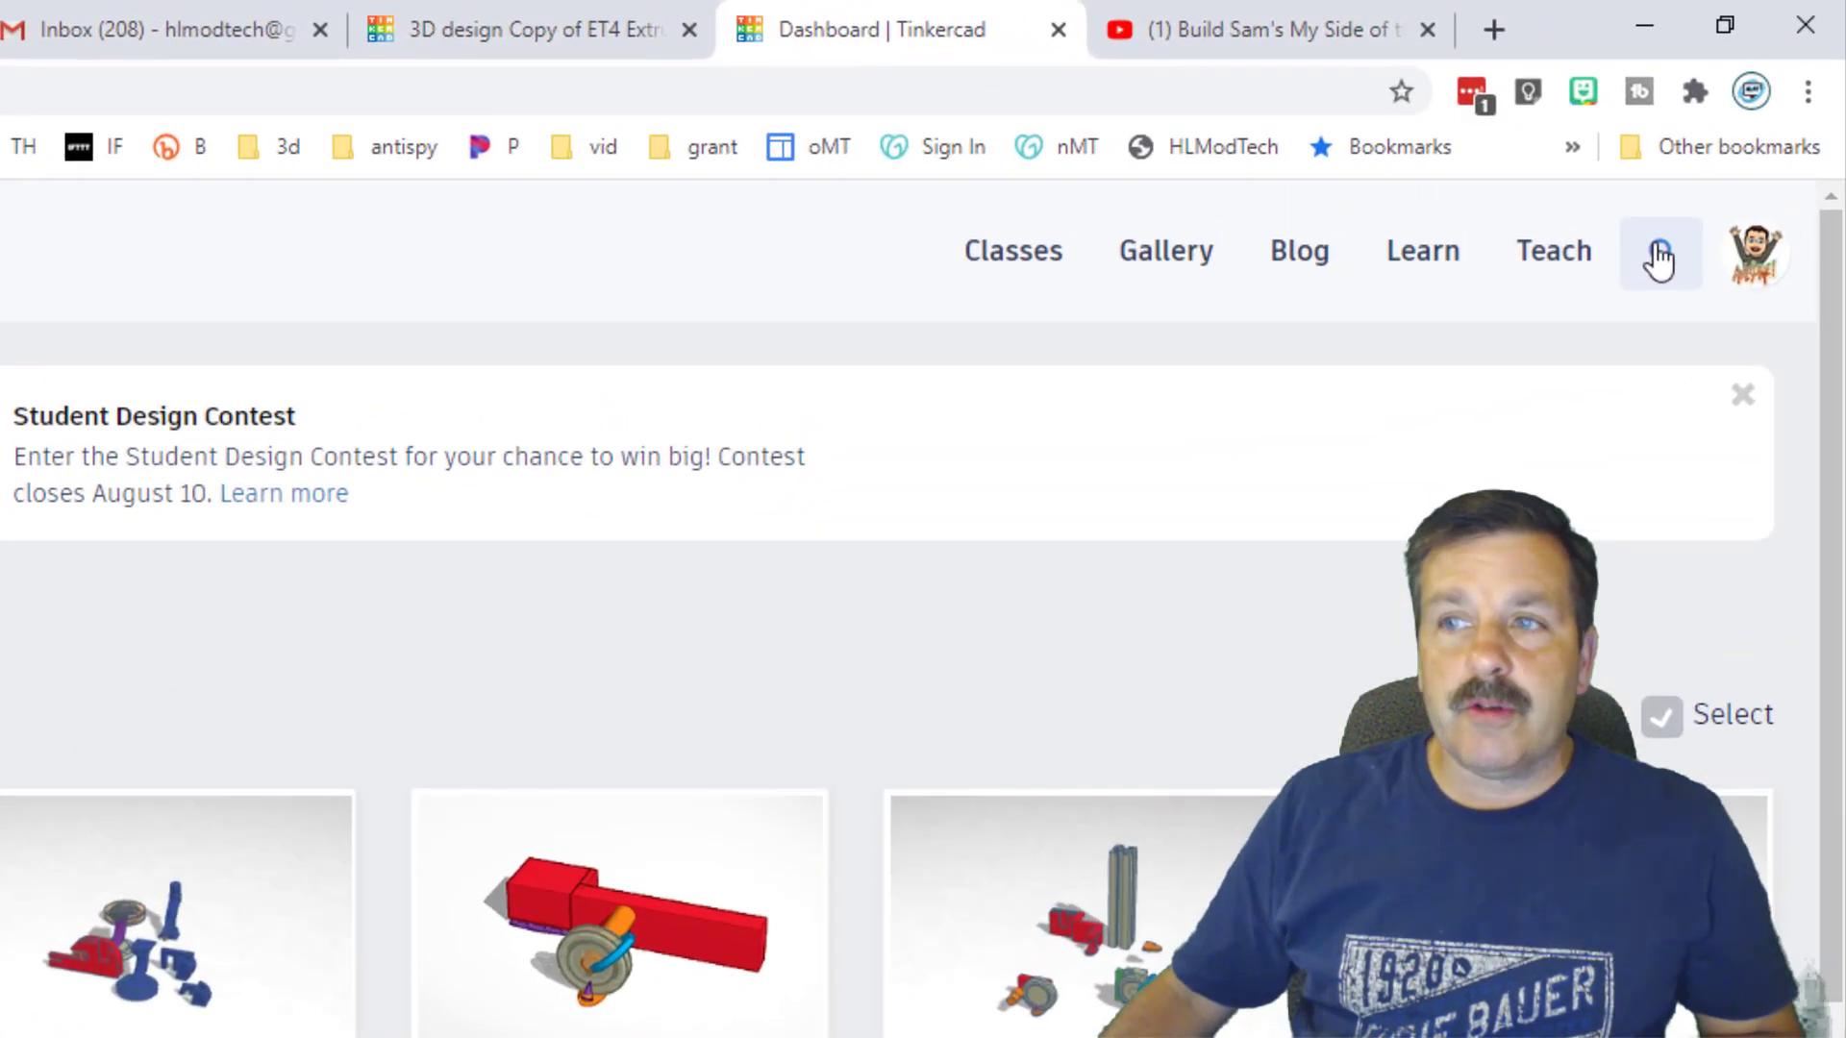
click(1744, 137)
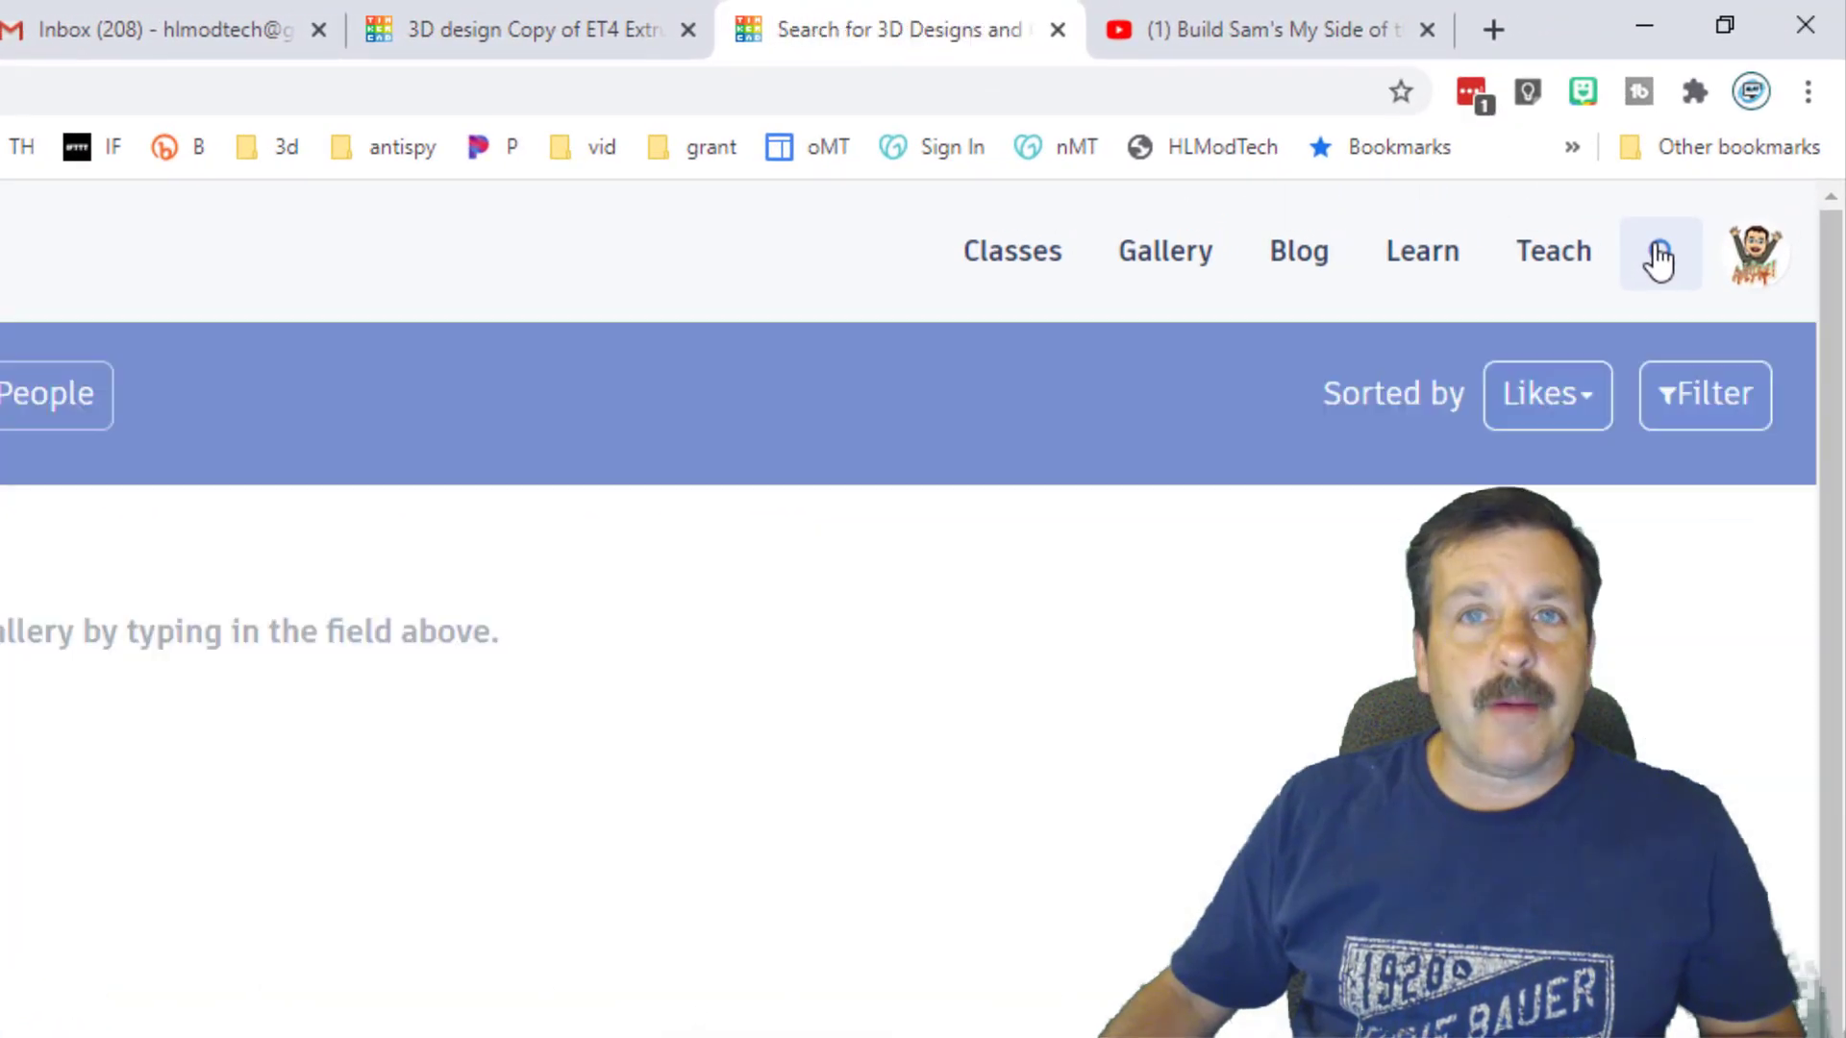
click(677, 396)
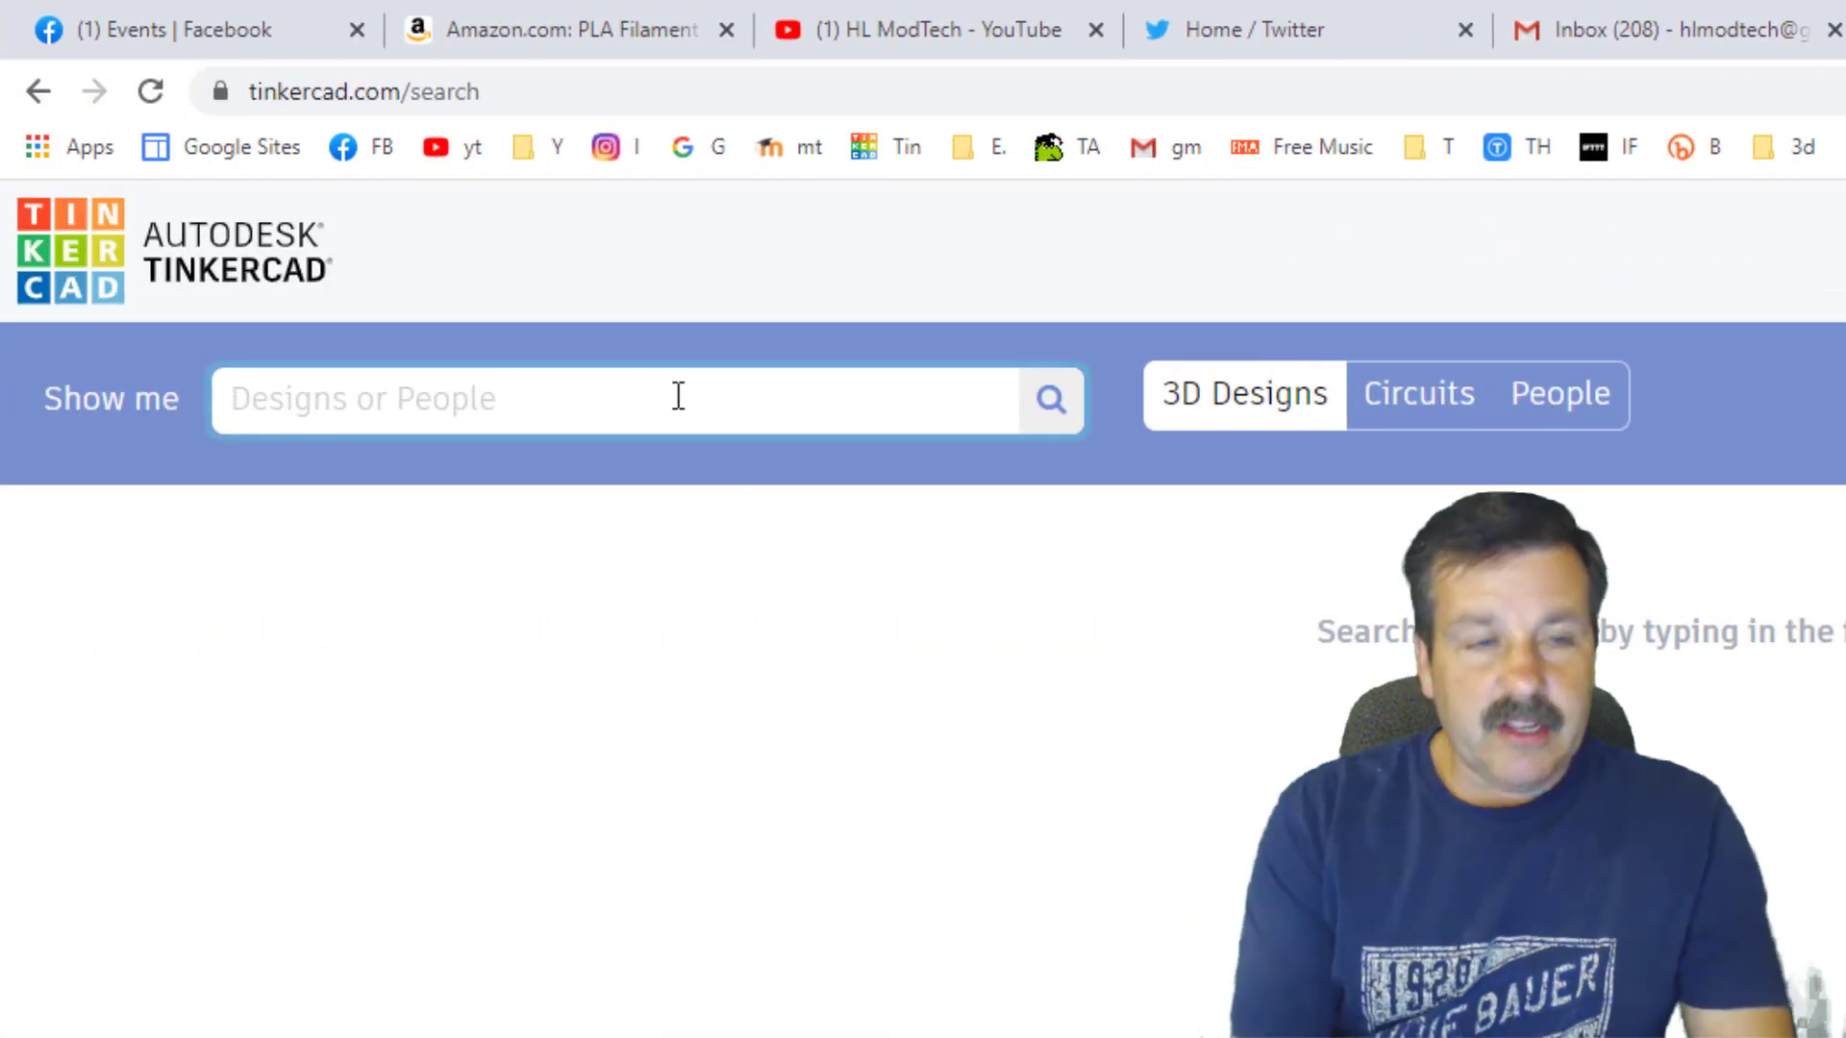
text(marble pineapple)
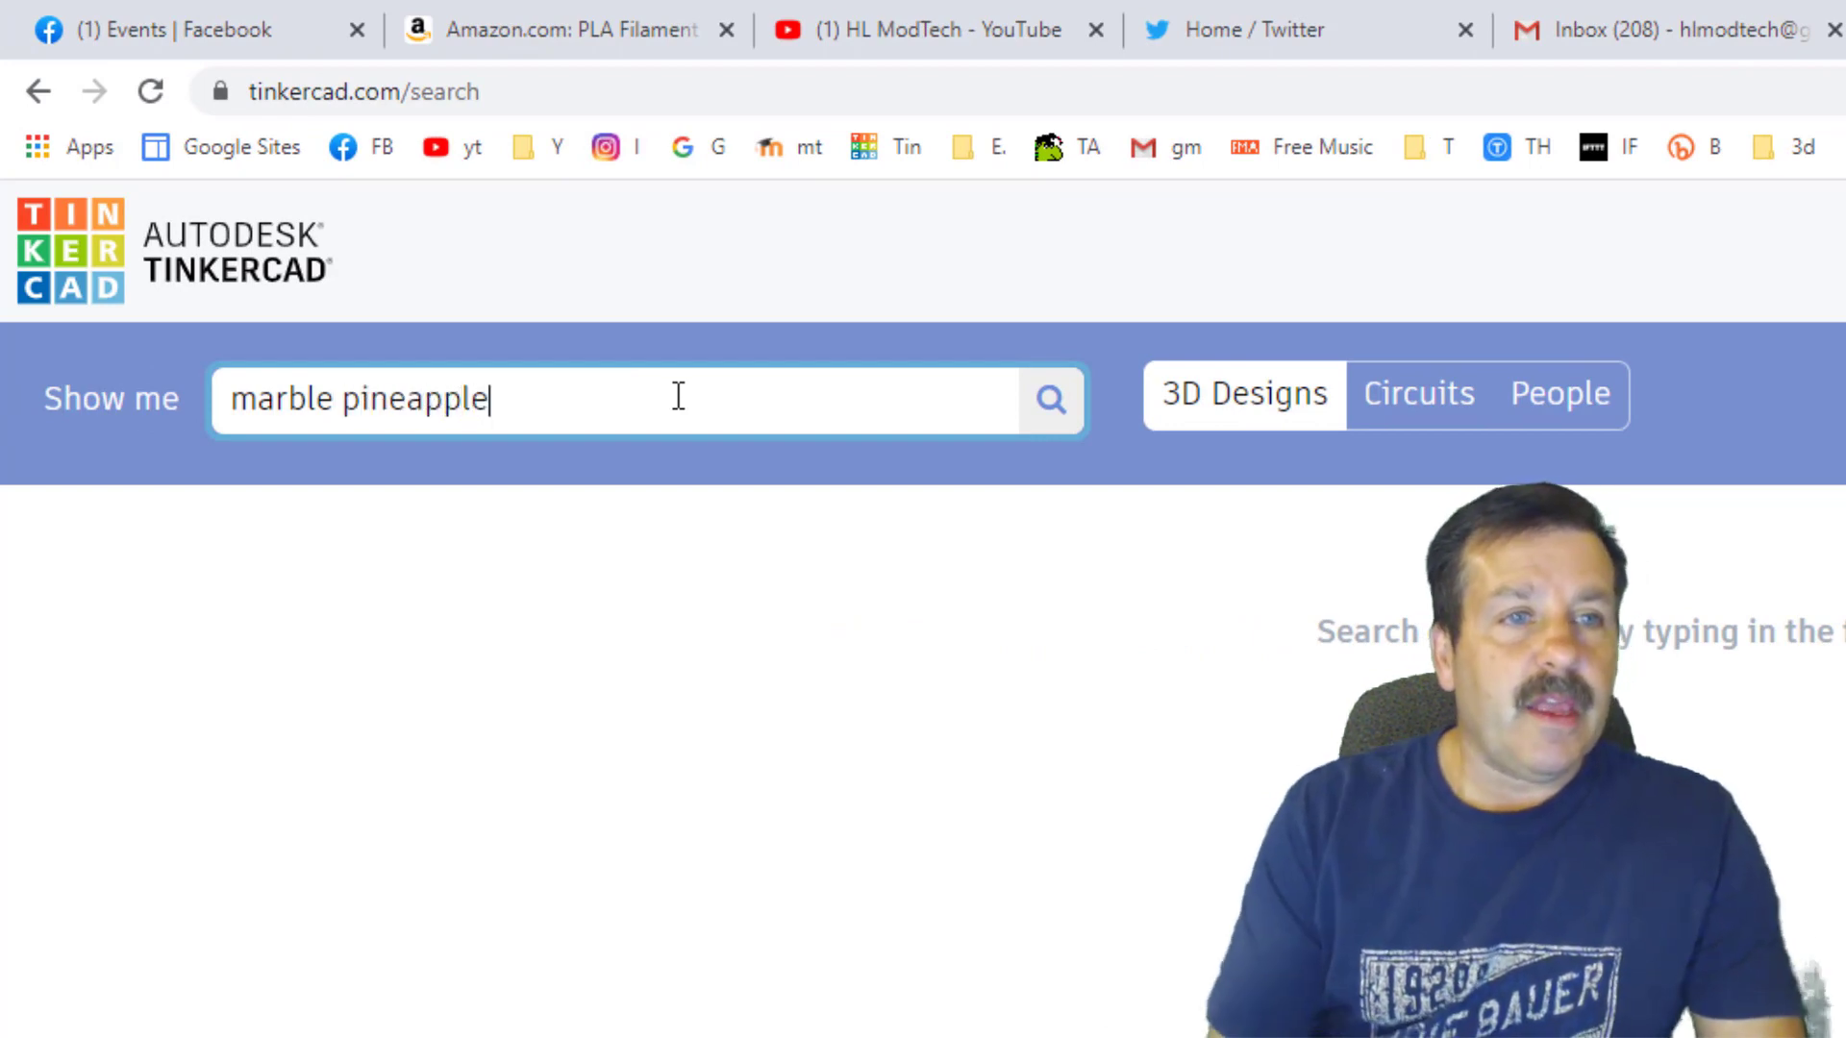
key(Return)
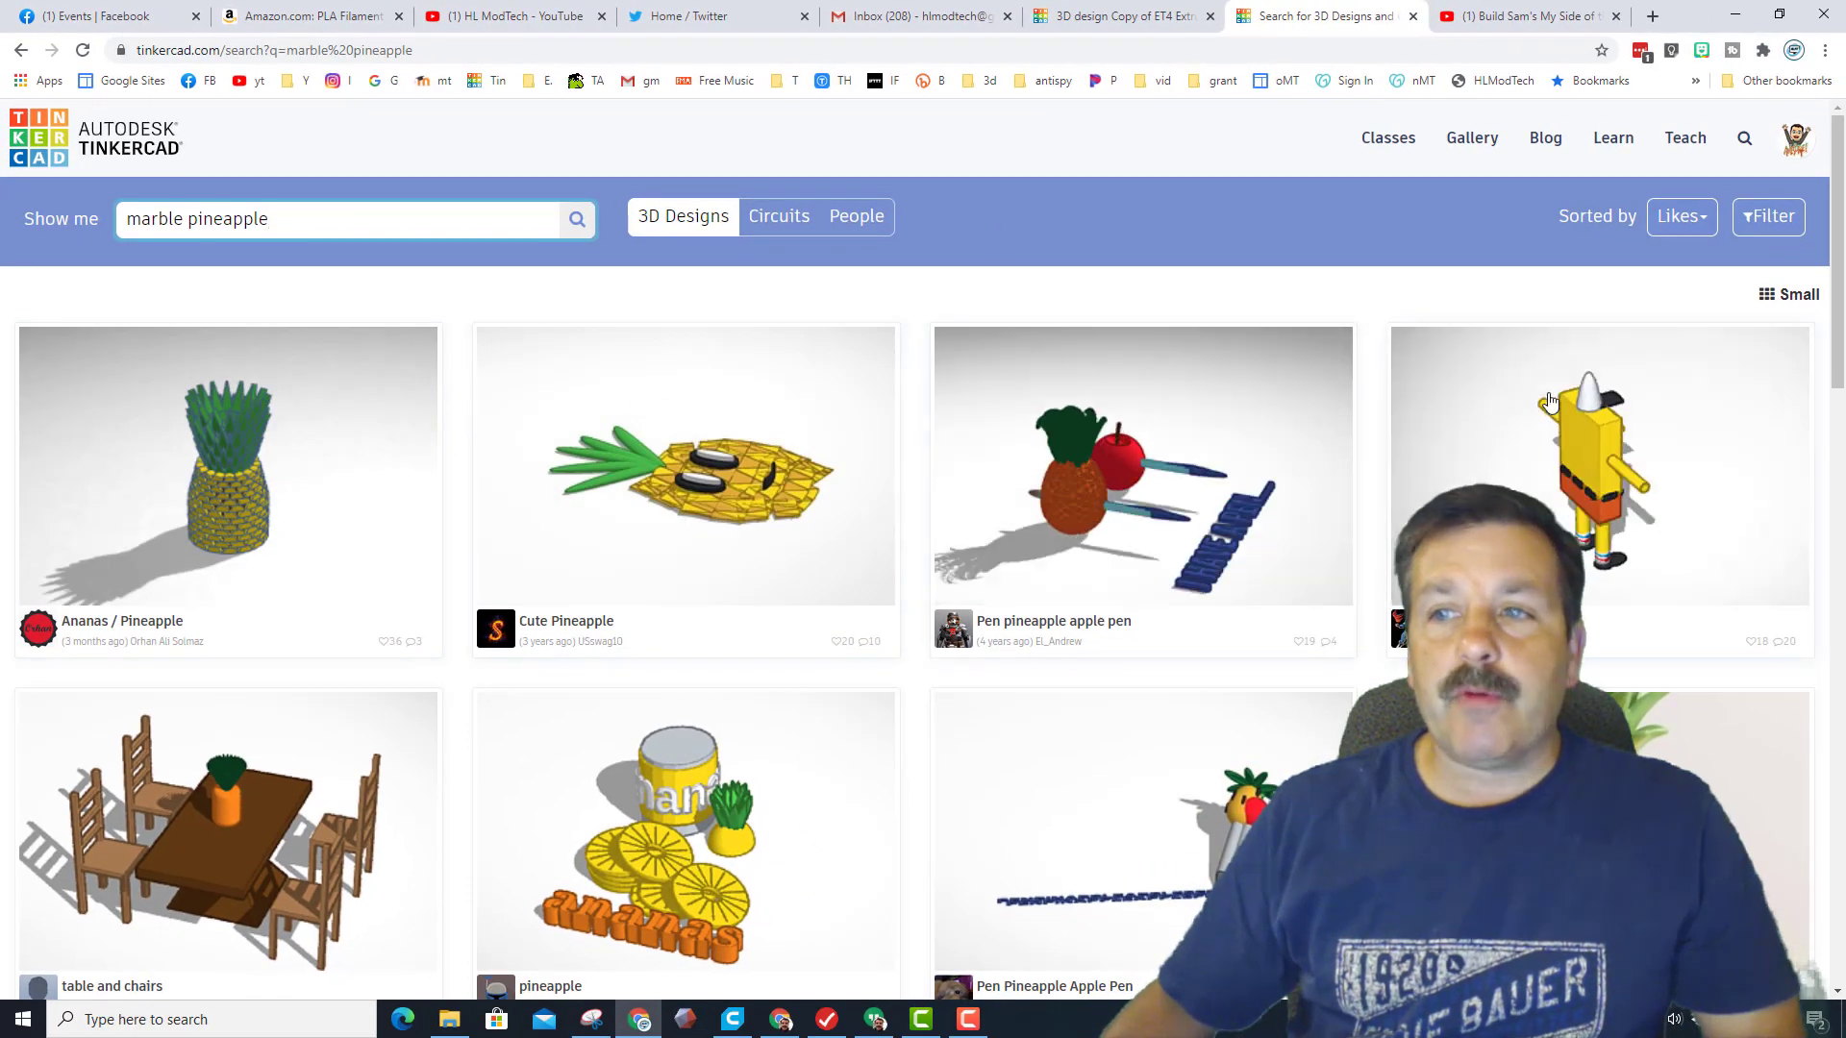
Sort results by Latest, then like the Marble Pineapple Twist V2 design
click(1682, 220)
click(1576, 334)
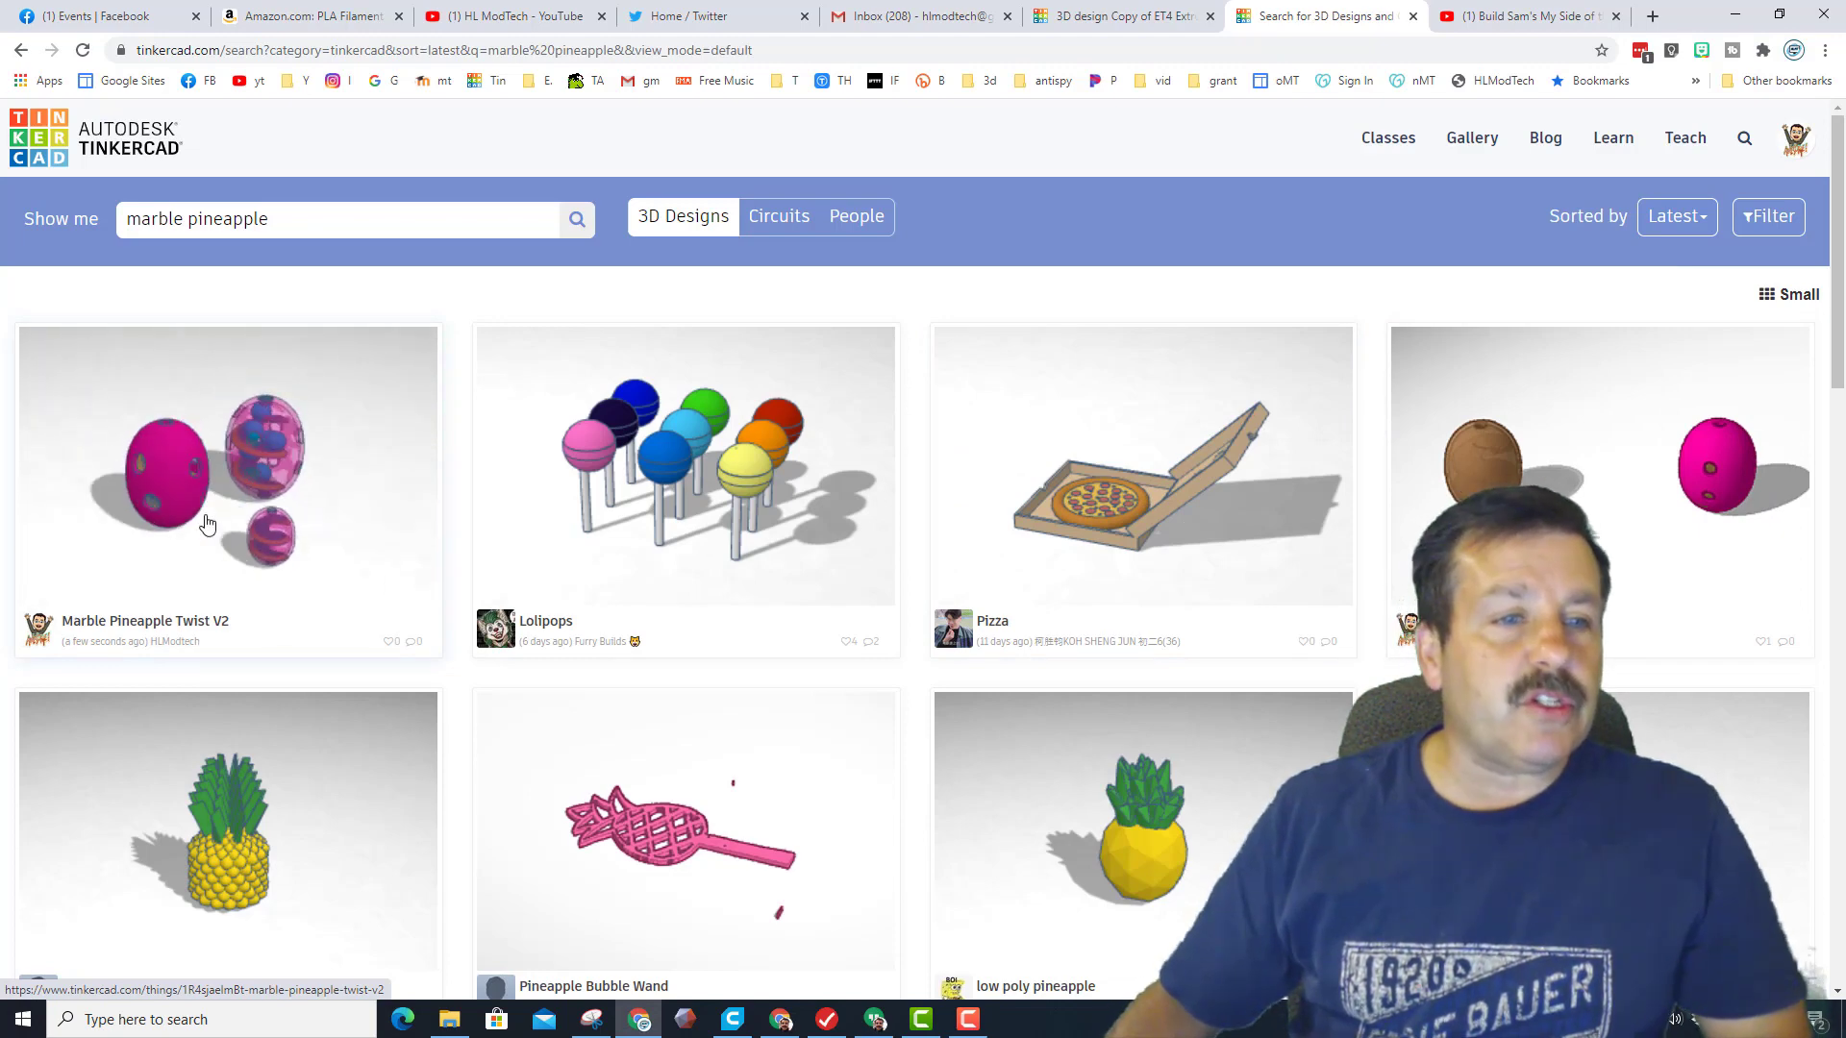
click(228, 487)
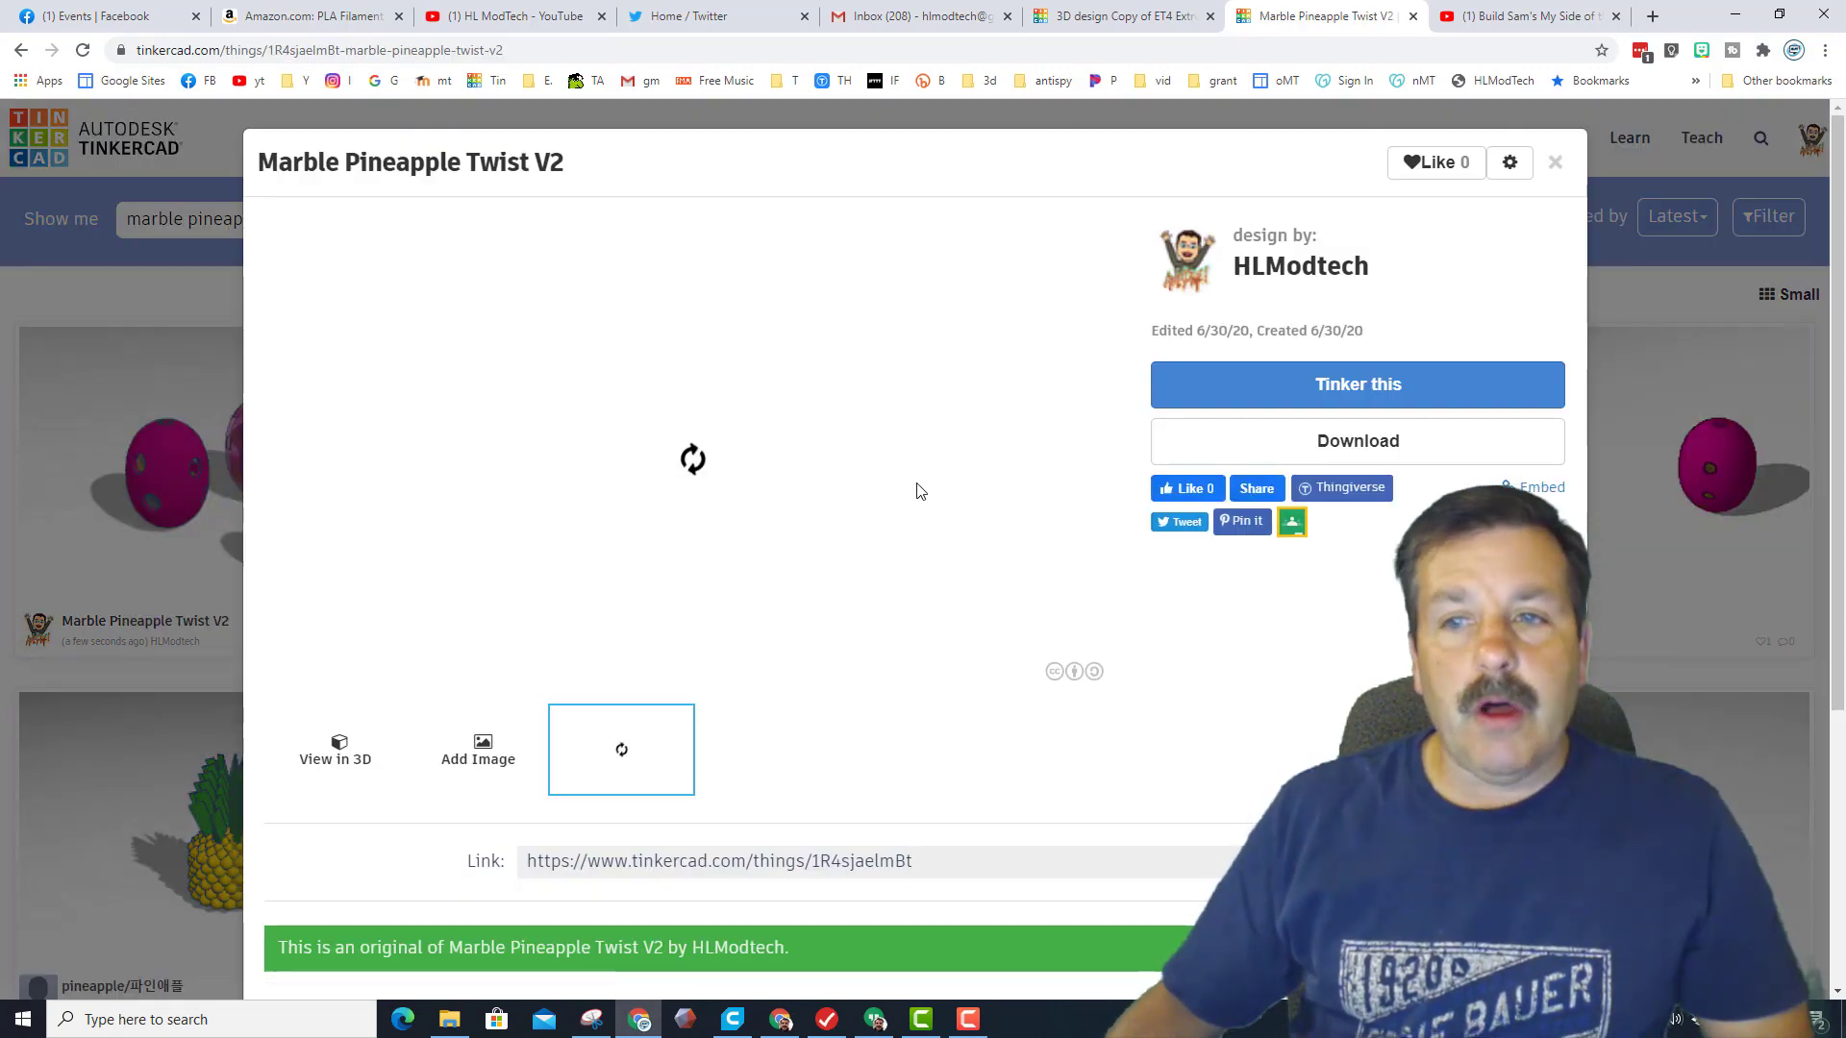
click(1439, 161)
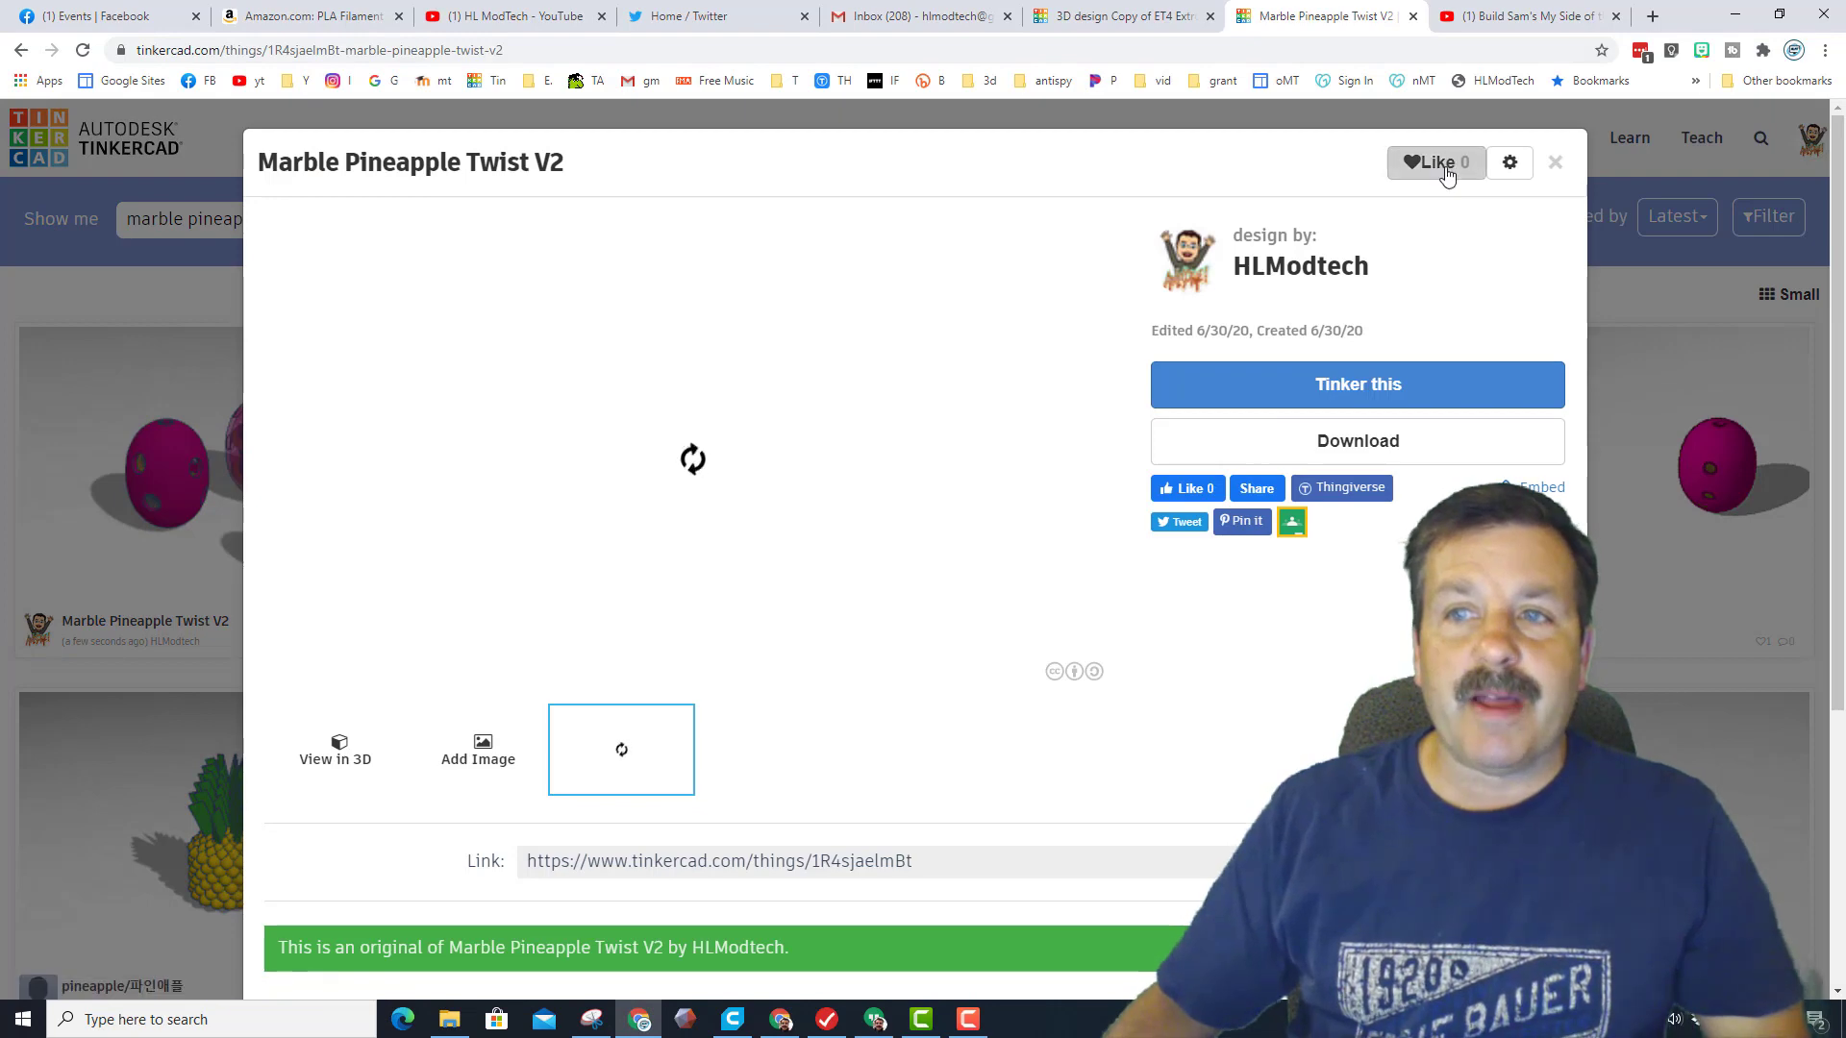
key(Escape)
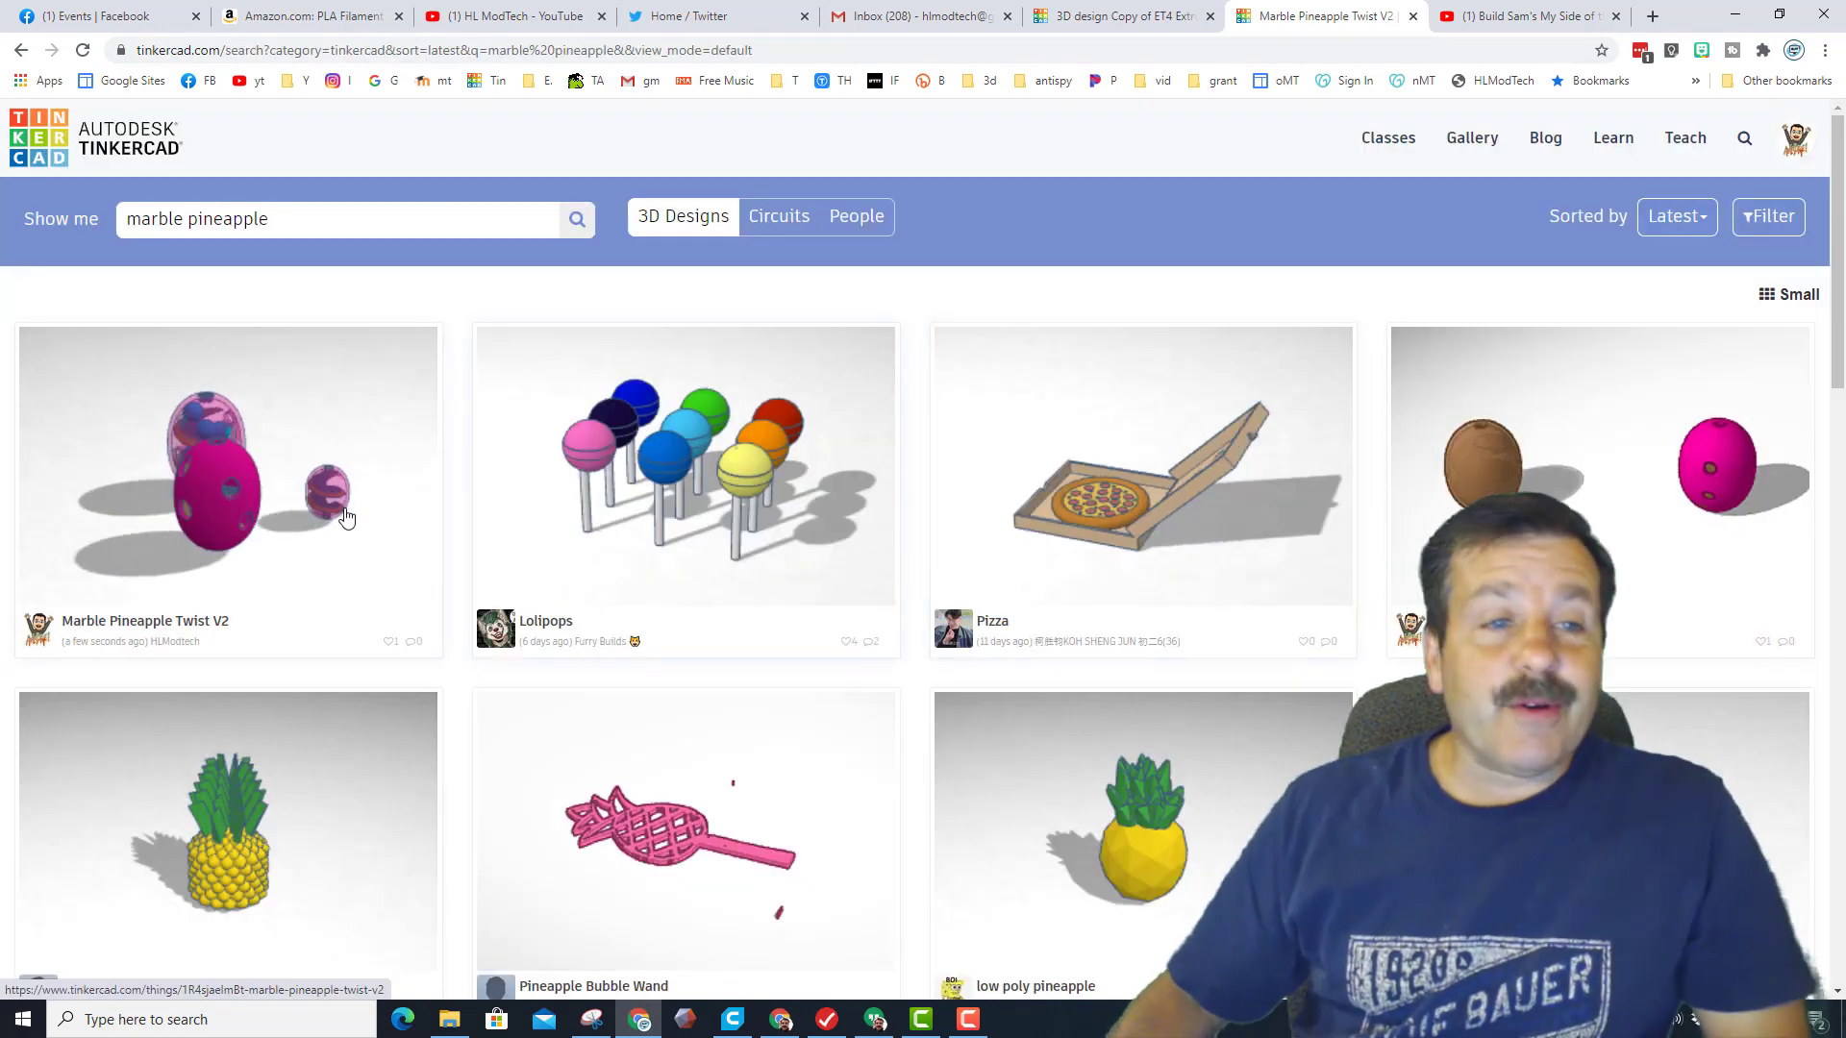